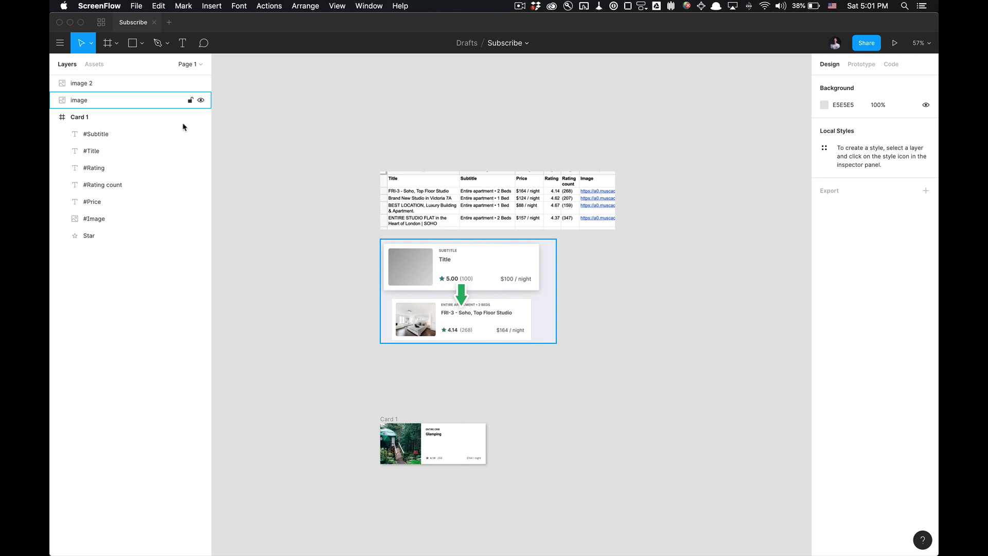
- Open the Google Sheets Sync plugin's page from the Subscribe file
left_click(102, 23)
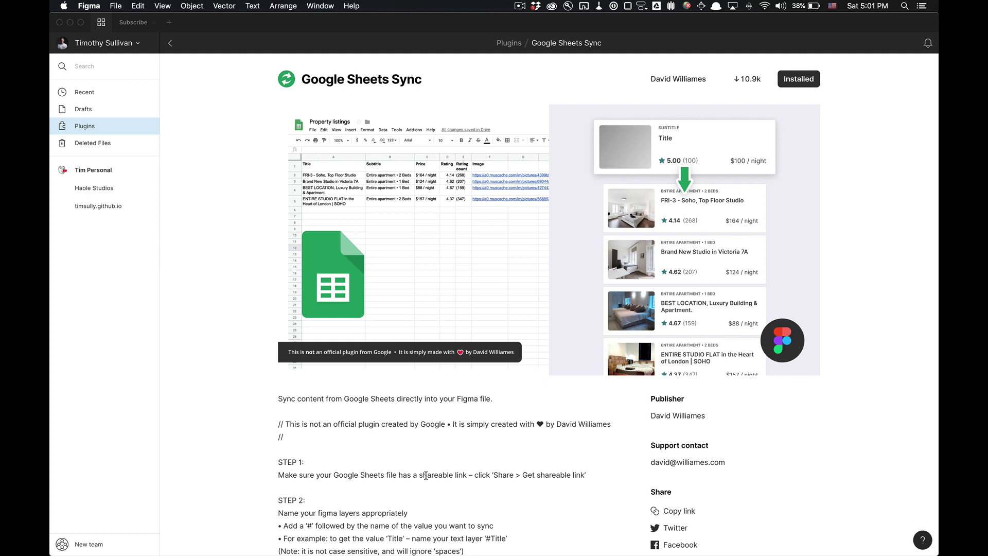
scroll(426, 475, "down", 5)
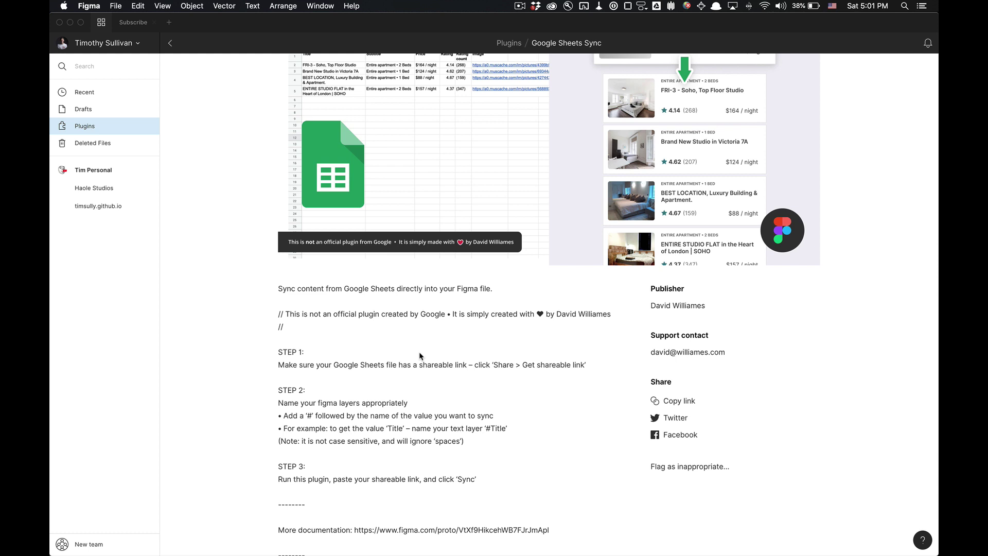
scroll(482, 187, "up", 3)
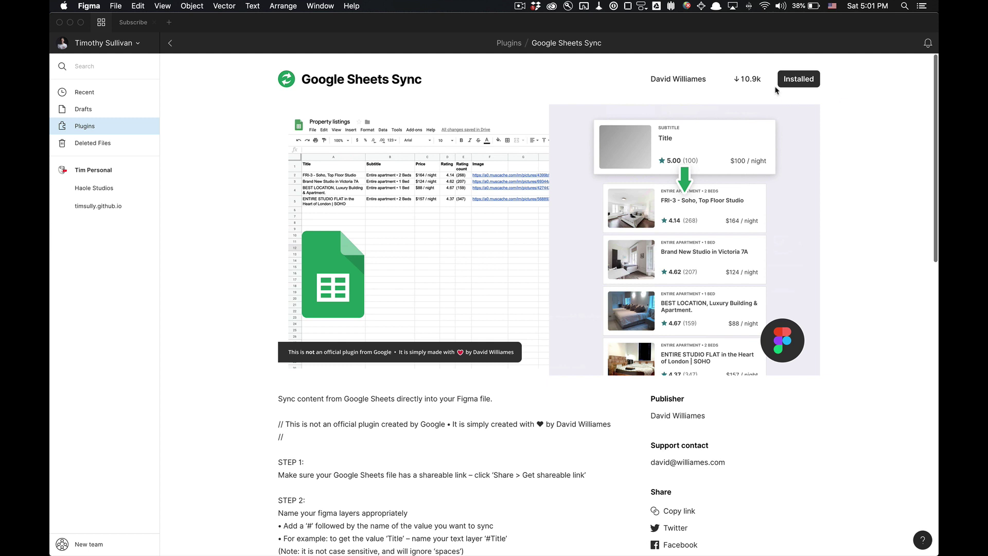
- Return to the Subscribe file and select the Card 1 frame to check its size
left_click(133, 23)
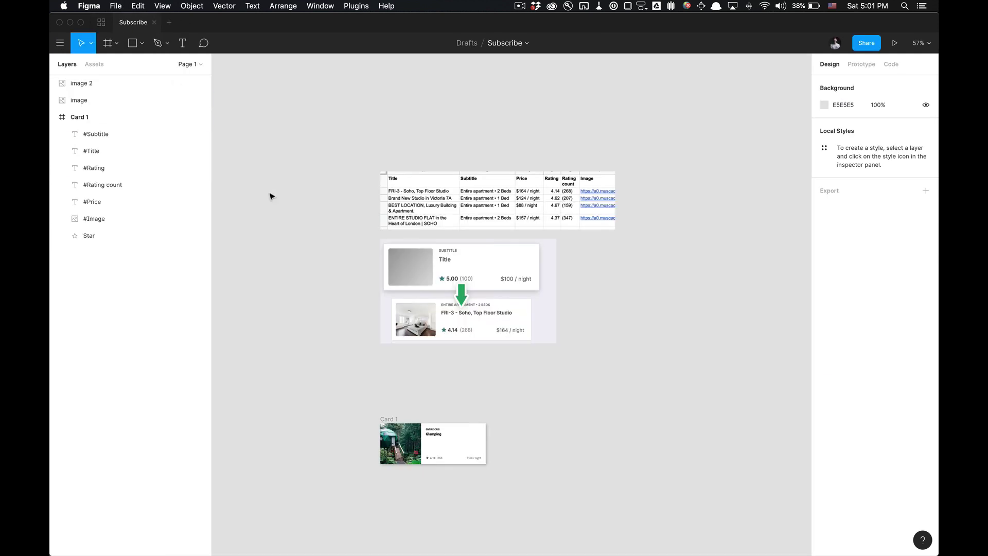
scroll(270, 196, "down", 3)
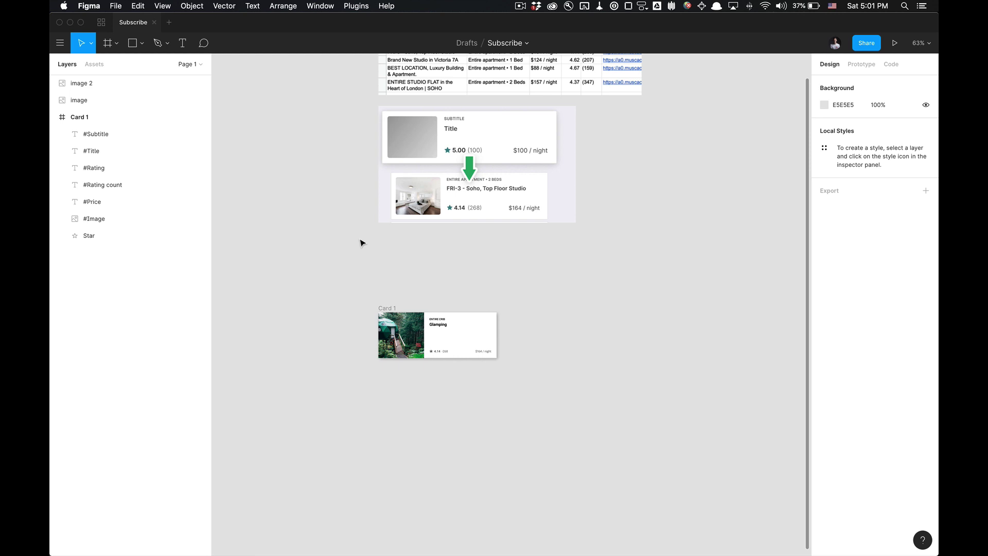
left_click(386, 307)
left_click(393, 280)
scroll(391, 280, "up", 5)
left_click(376, 337)
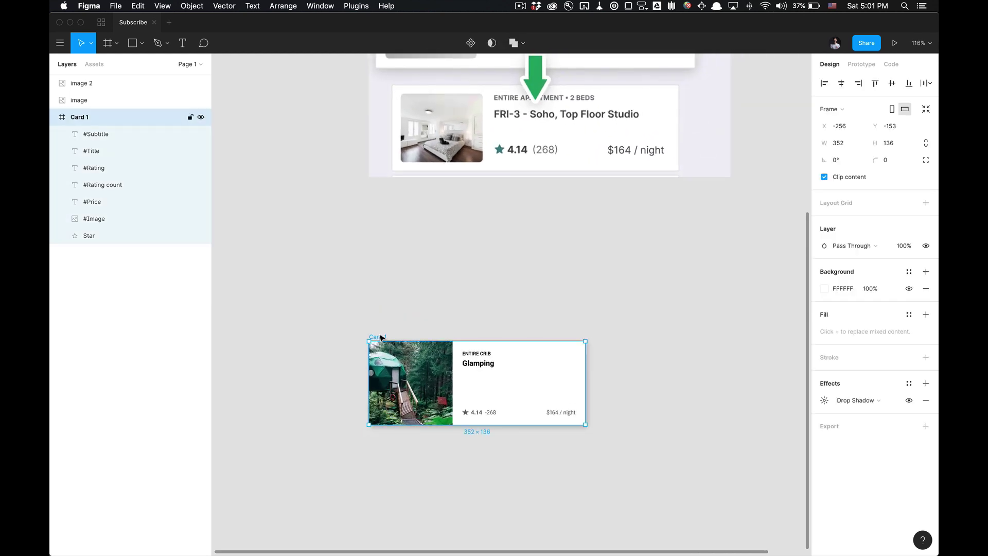
left_click(403, 288)
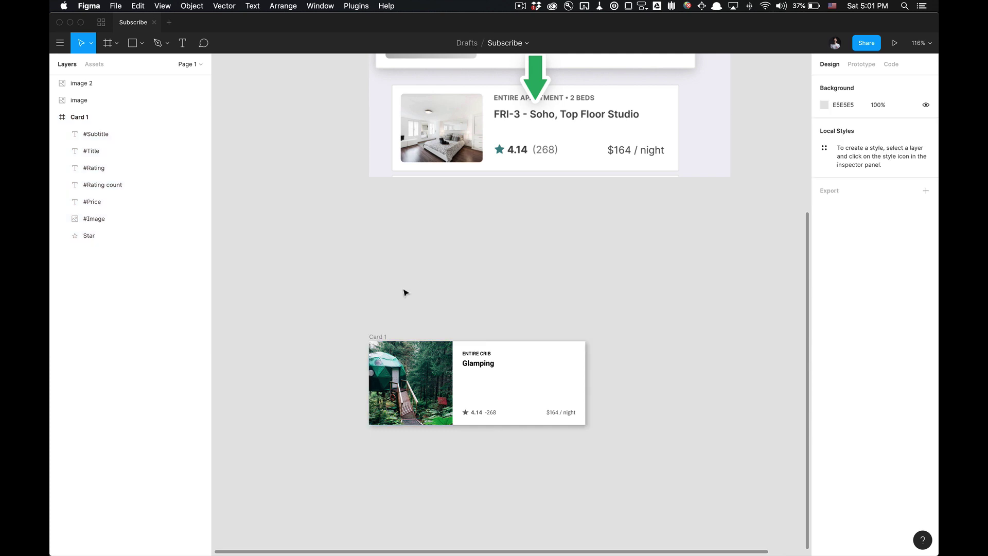
scroll(404, 289, "down", 5)
scroll(446, 381, "up", 8)
key("super+Tab")
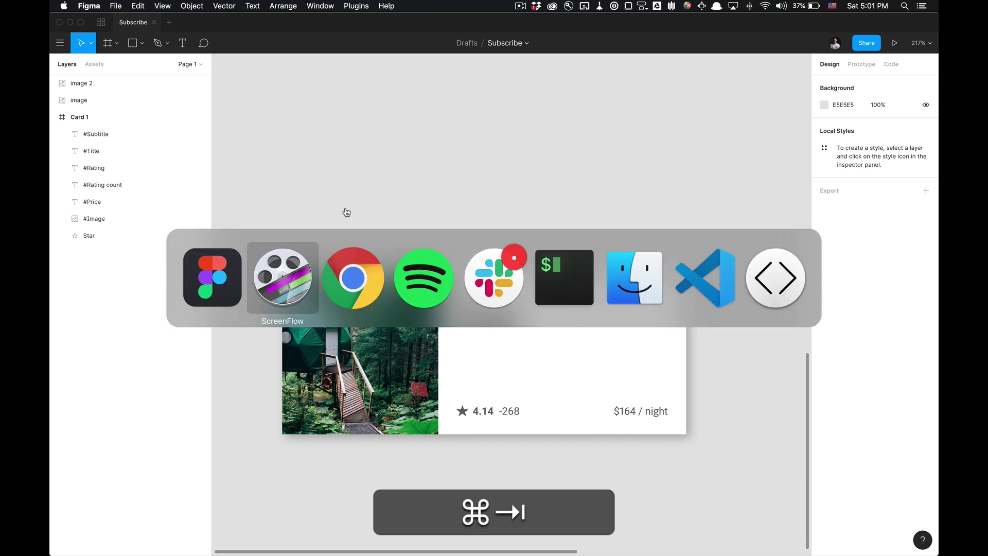
key("super+shift+Tab")
scroll(391, 214, "down", 1)
scroll(392, 214, "left", 1)
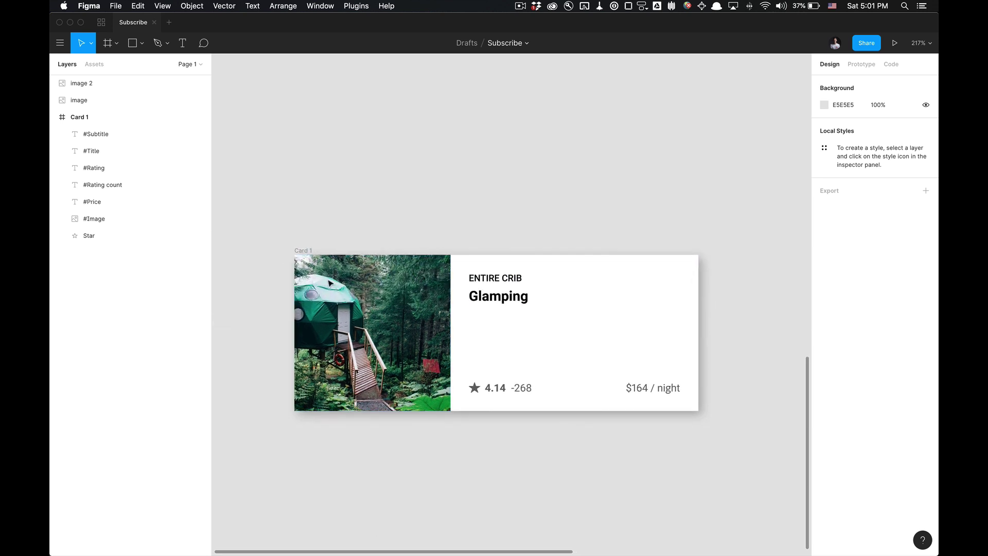
- Inspect Card 1's Glamping title, 4.14 rating, Star icon, 268 count and $164 / night price layers
left_click(518, 298)
left_click(497, 390)
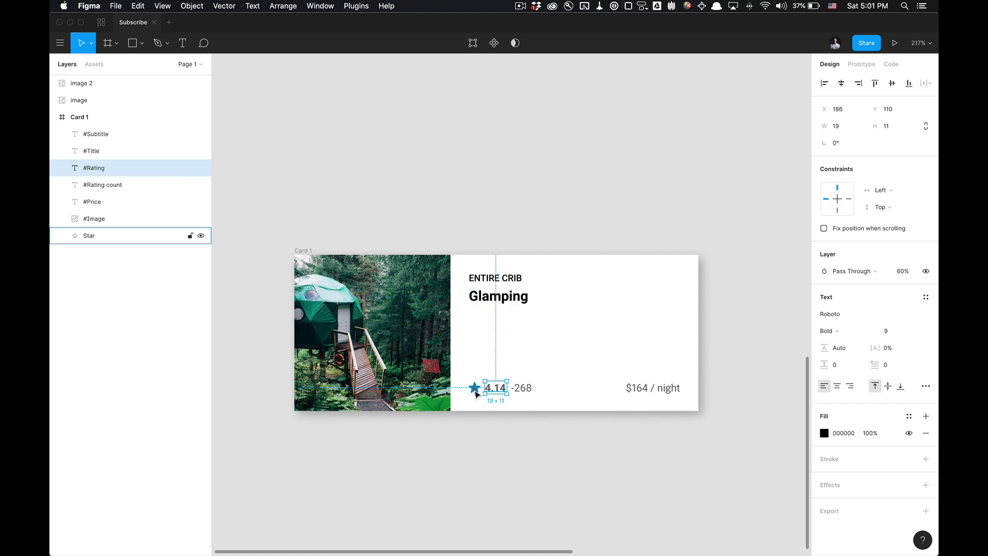
left_click(473, 389)
left_click(517, 391)
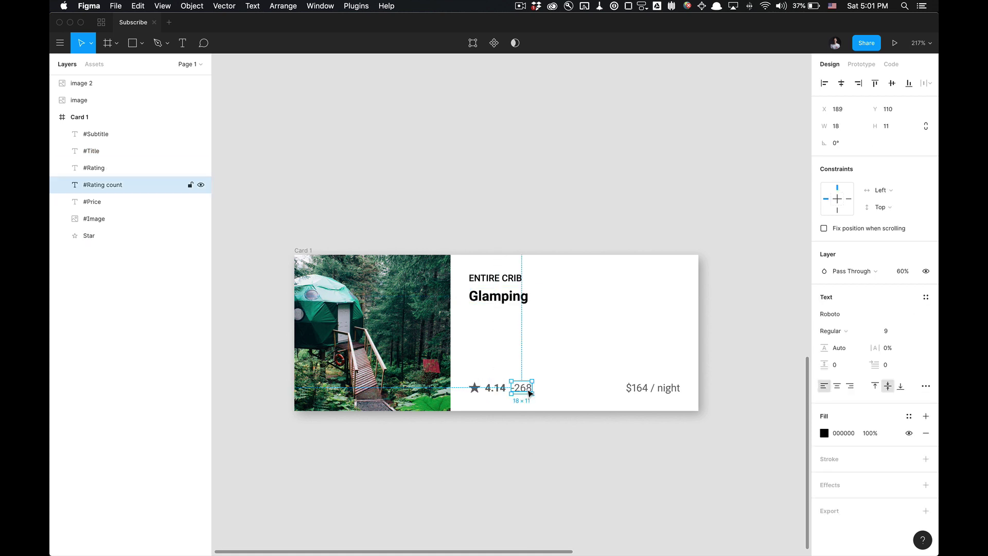
left_click(651, 394)
left_click(530, 188)
scroll(527, 188, "down", 5)
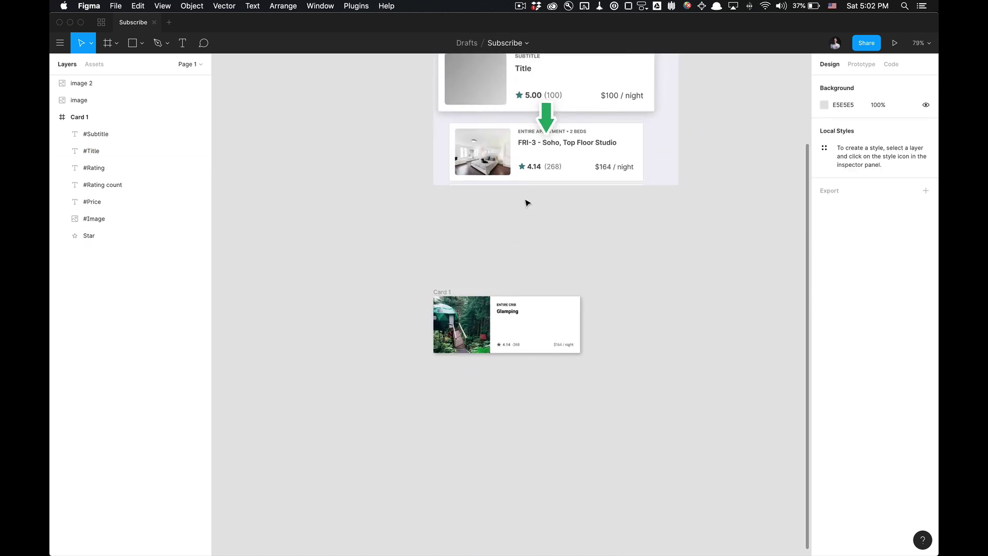
scroll(512, 247, "up", 3)
scroll(504, 265, "up", 3)
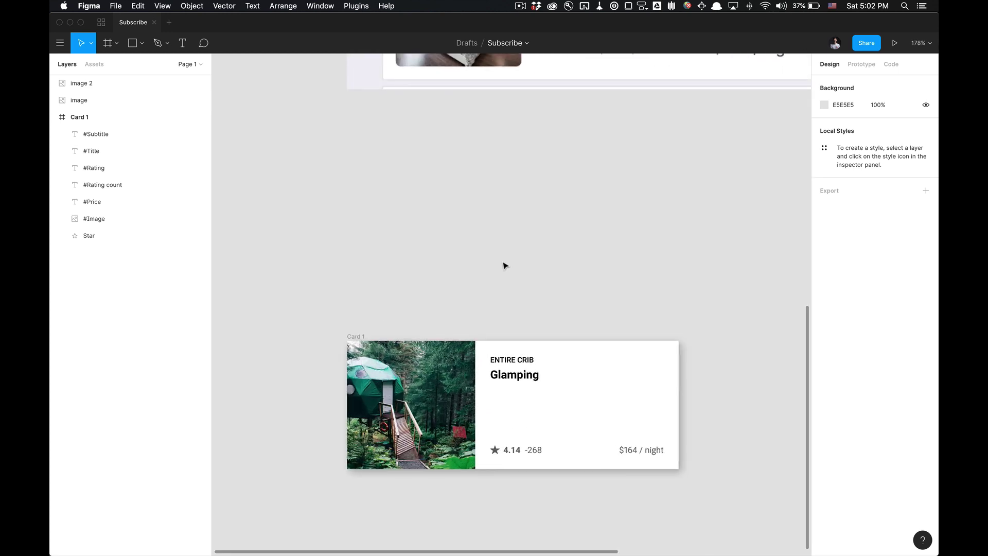
- Check the Glamping row and Title header in Sheets against Figma's #Subtitle layer
key("super+Tab")
key("super+Tab")
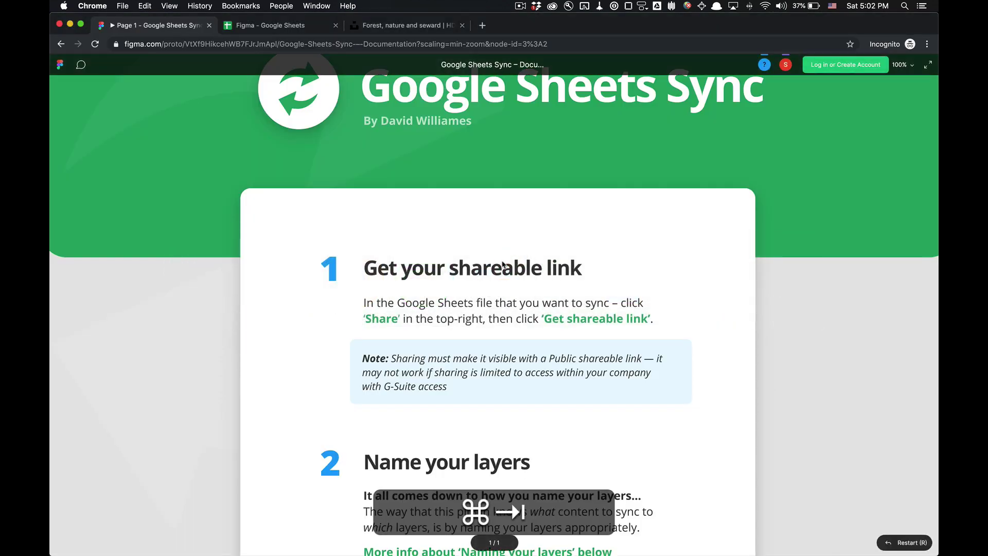
key("alt+super+Right")
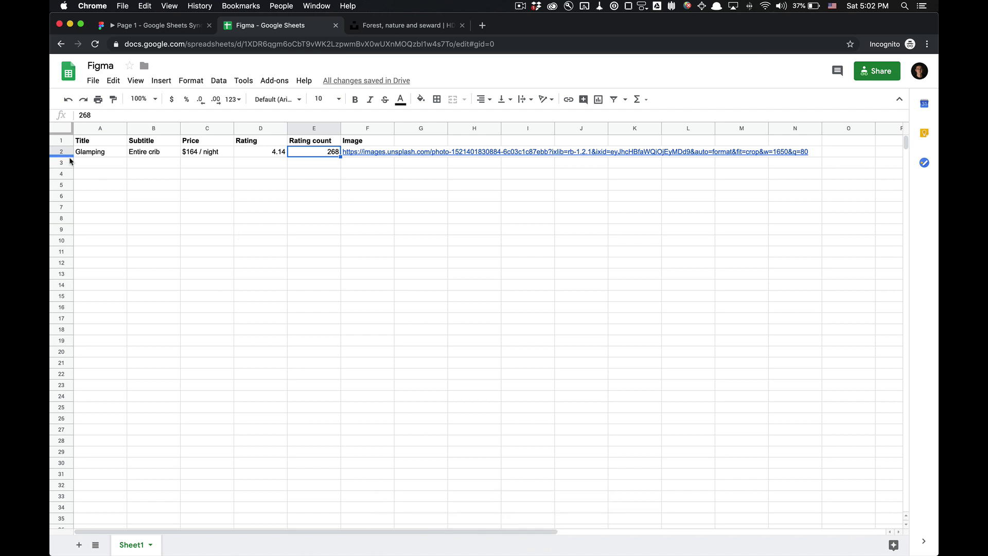
left_click(86, 153)
left_click(95, 143)
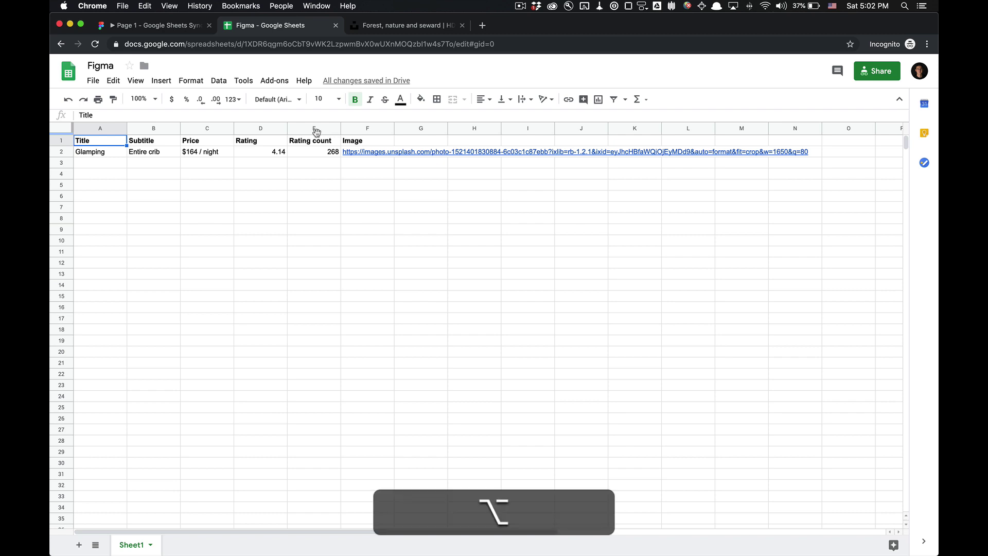
key("super+Tab")
left_click(118, 132)
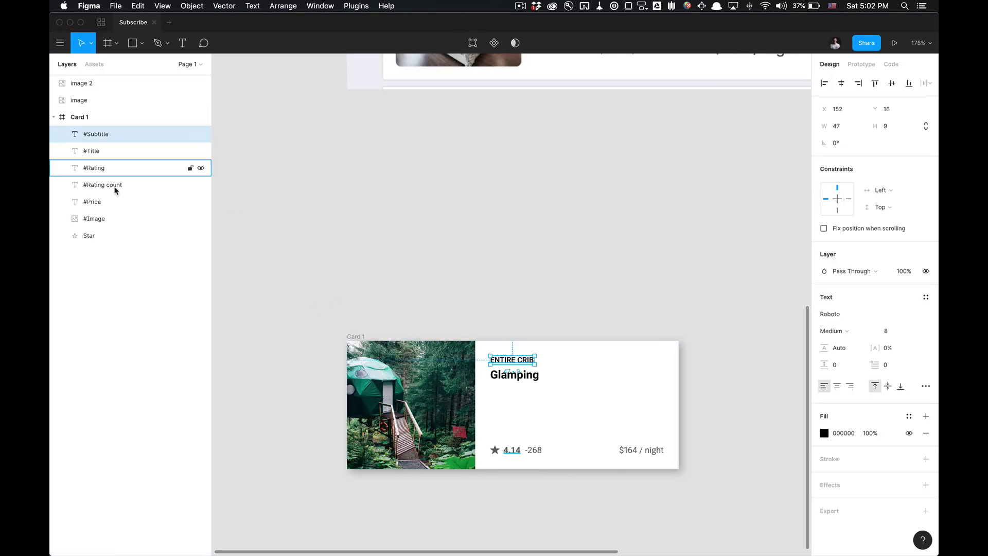
left_click(183, 282)
key("super+Tab")
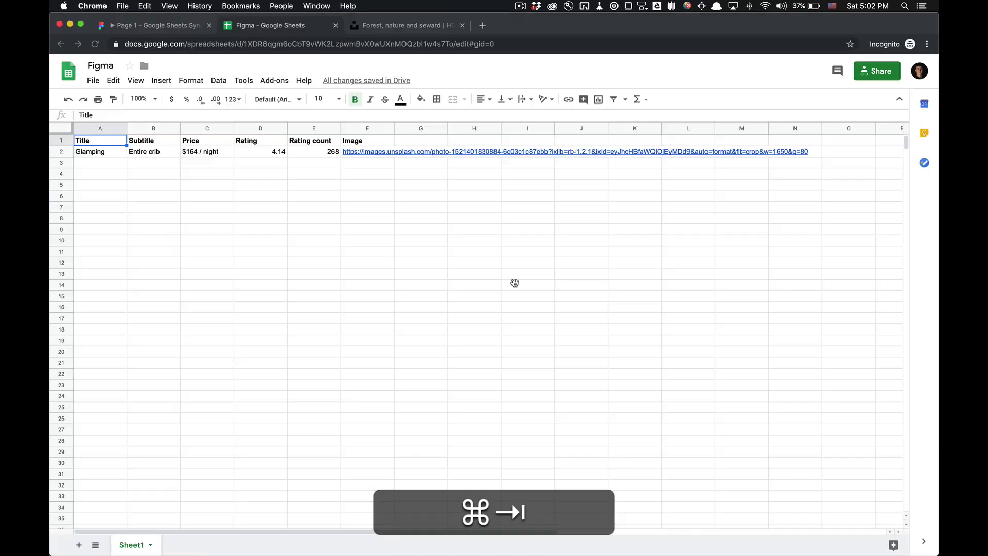
- Copy the Unsplash photo's image address and compare it with the URL in cell F2
key("alt+super+Right")
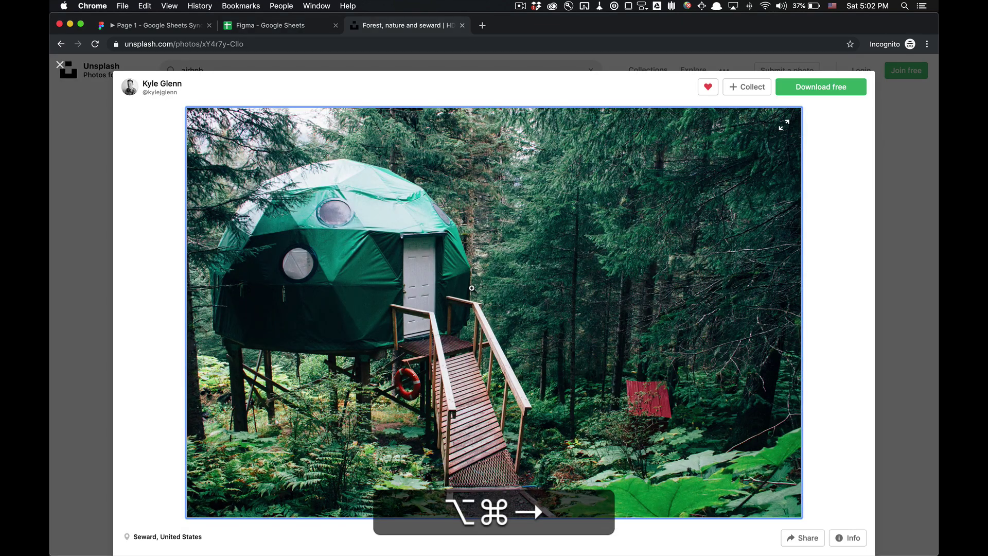
key("alt+super+Left")
key("alt+super+Right")
right_click(472, 286)
left_click(505, 322)
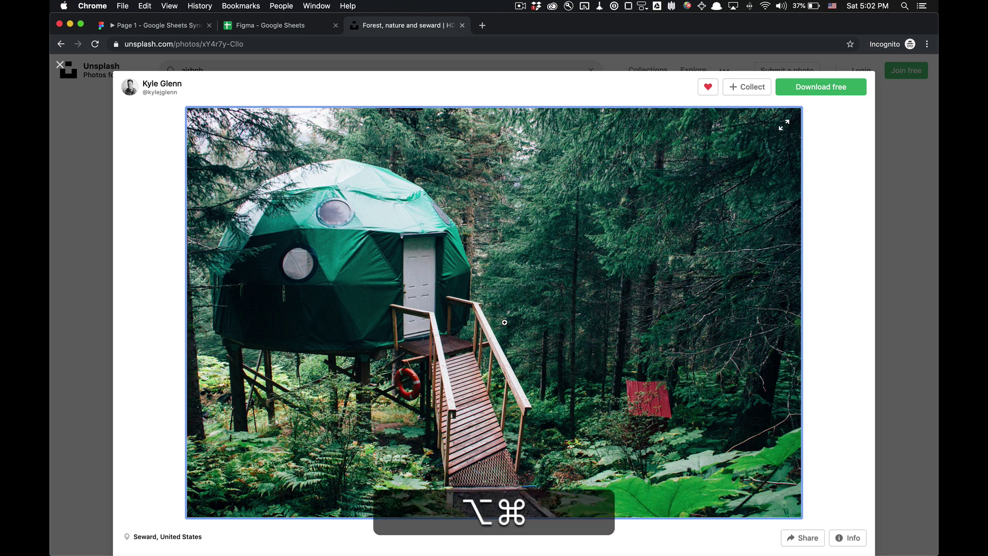
key("alt+super+Left")
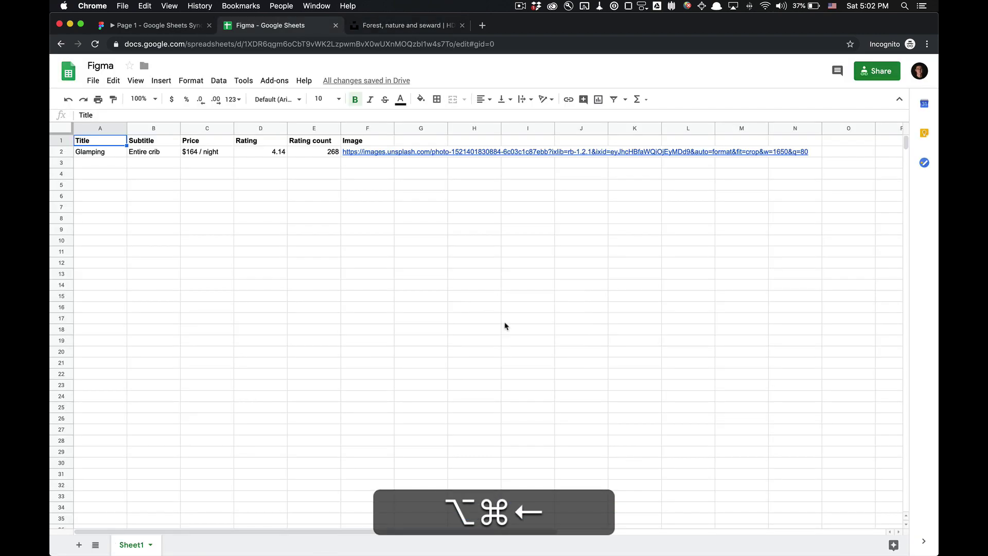
left_click(382, 151)
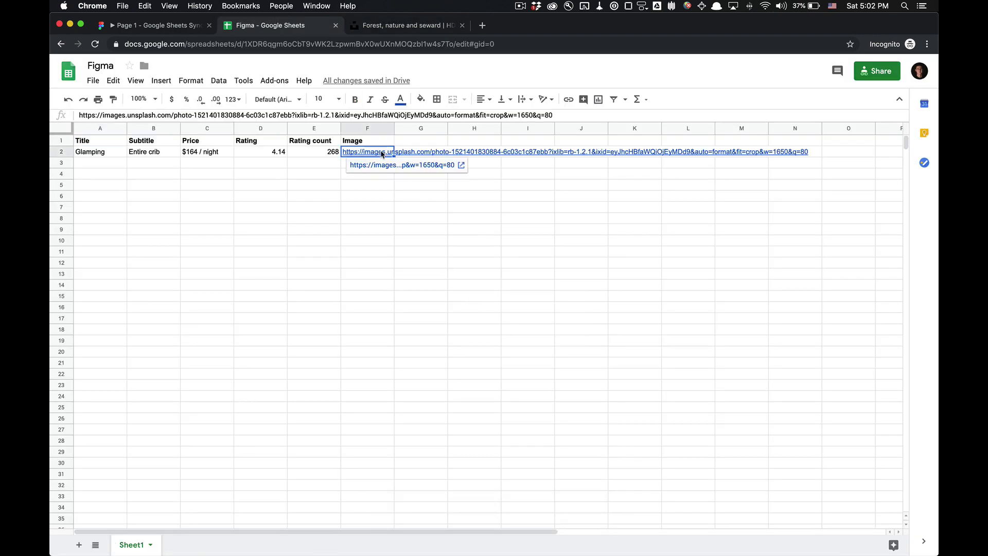
- Create a new blank spreadsheet via File > New > Spreadsheet and switch to it
left_click(93, 81)
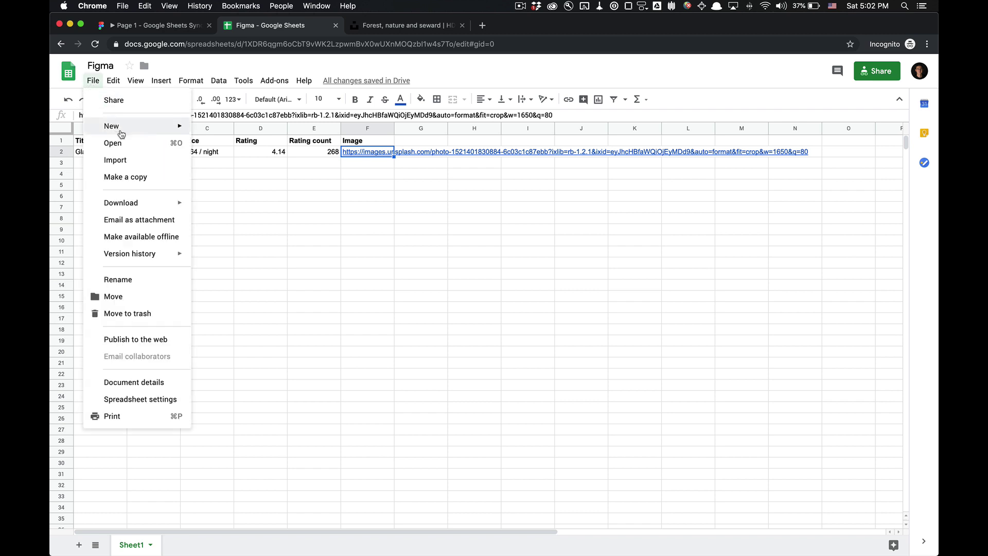
mouse_move(122, 135)
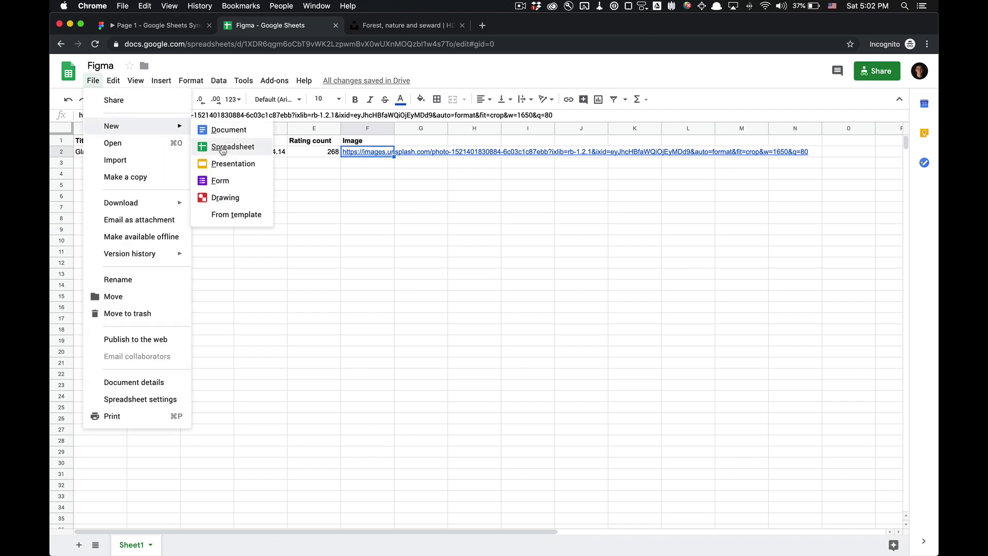
left_click(222, 148)
key("alt+super+Left")
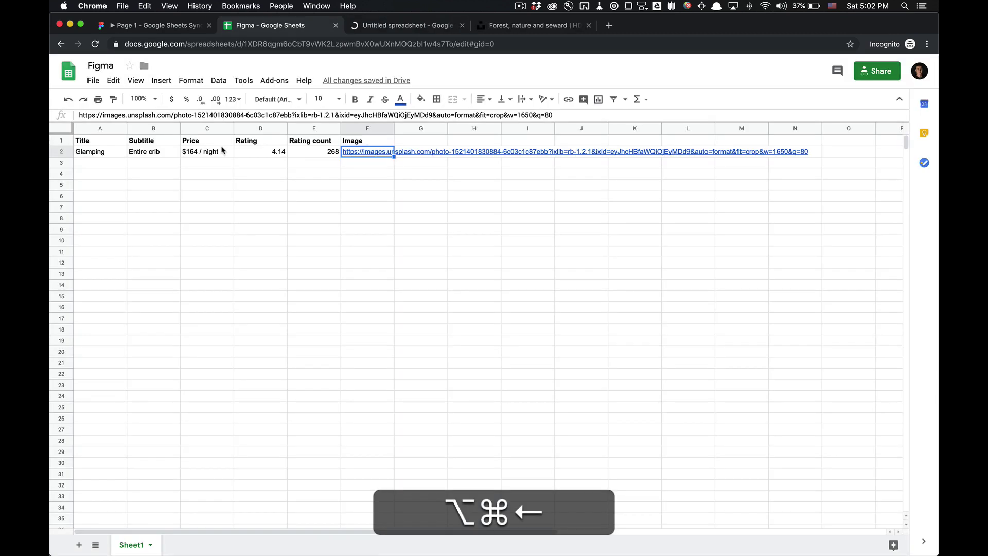
key("alt+super+Right")
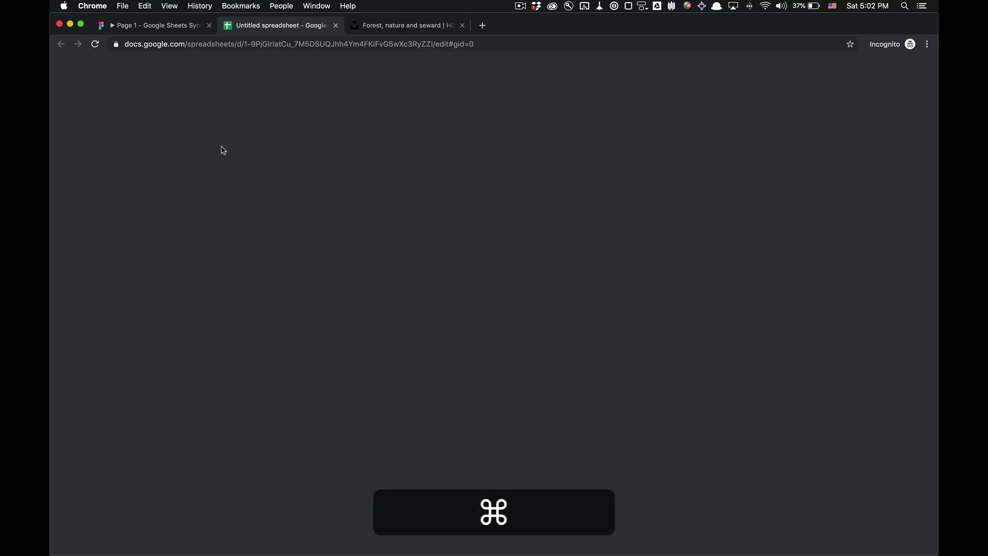
- Snap the browser to the right half and revisit the plugin page before returning to Subscribe
key("ctrl+alt+super+Right")
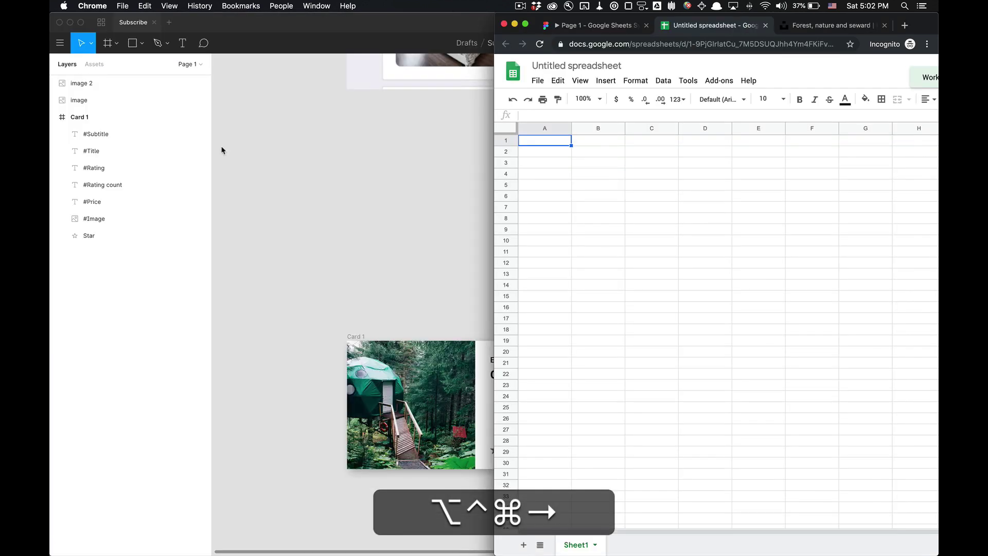
left_click(330, 202)
scroll(331, 203, "up", 10)
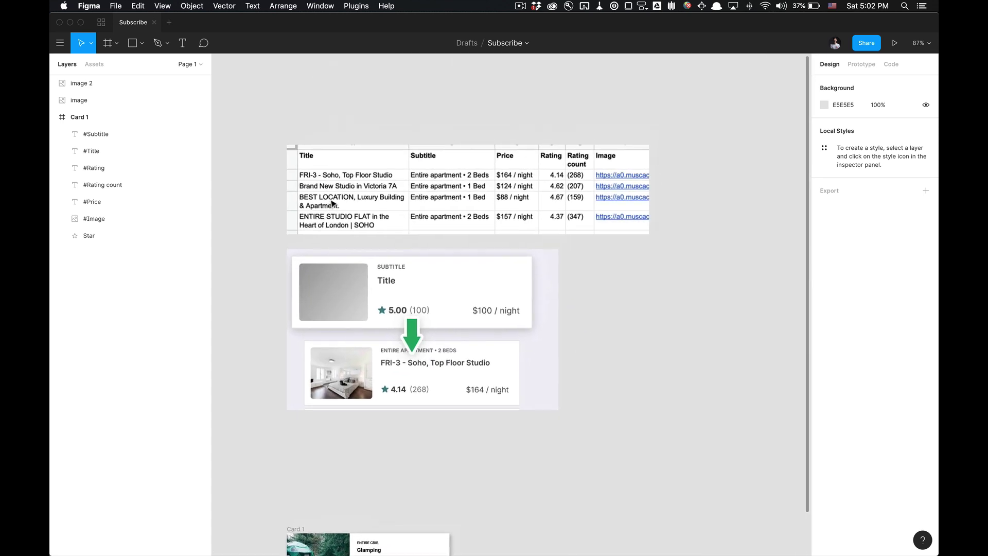
left_click(101, 22)
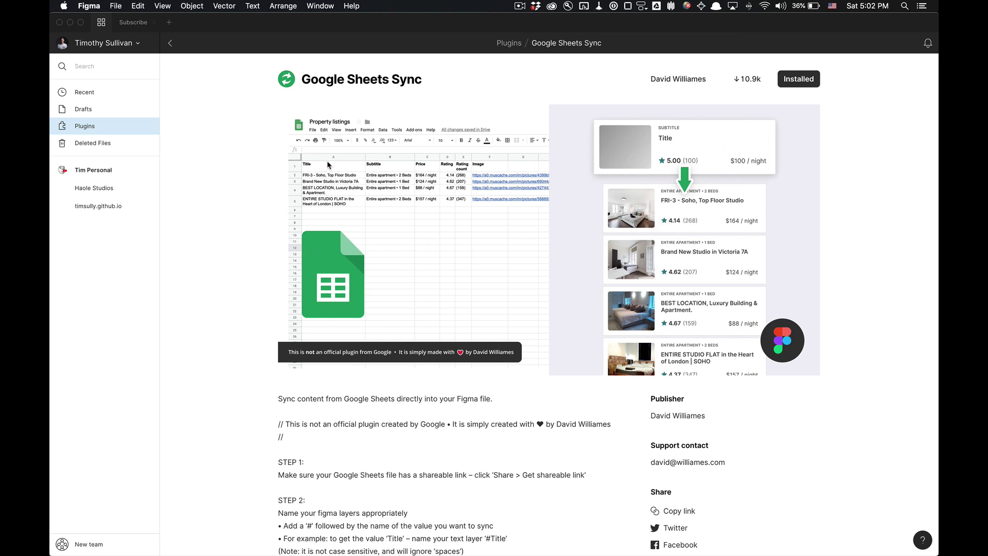
left_click(137, 28)
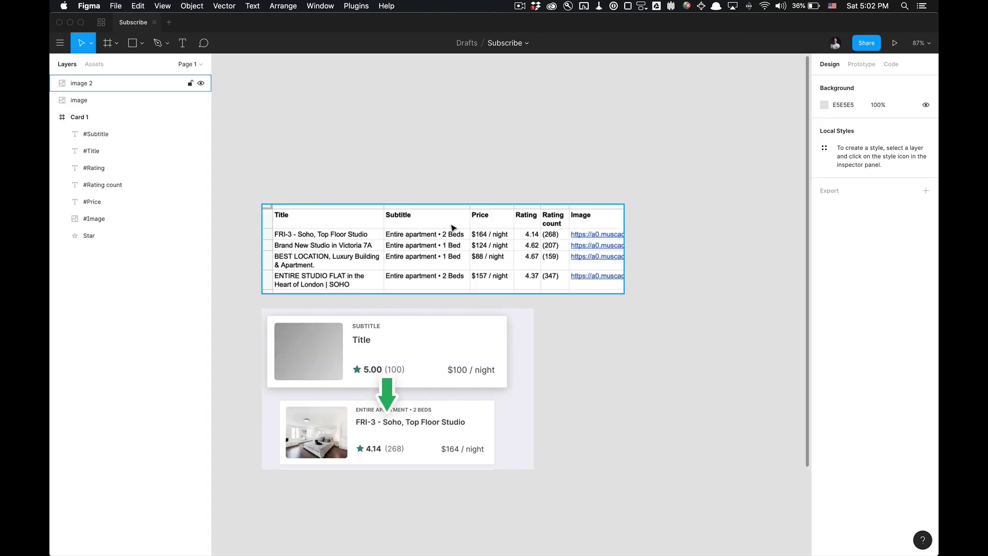
scroll(453, 228, "down", 2)
scroll(453, 228, "down", 3)
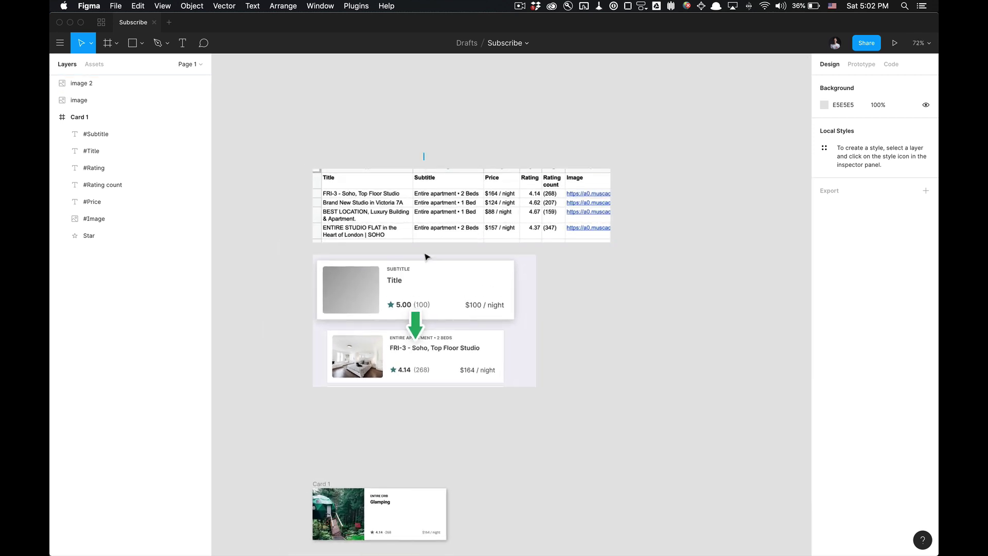
- Drag the spreadsheet and card reference images lower, then dock Figma on the left half
left_click(428, 159)
left_click(440, 313, "shift")
left_click_drag(446, 281, 448, 339)
key("alt+shift+super+Left")
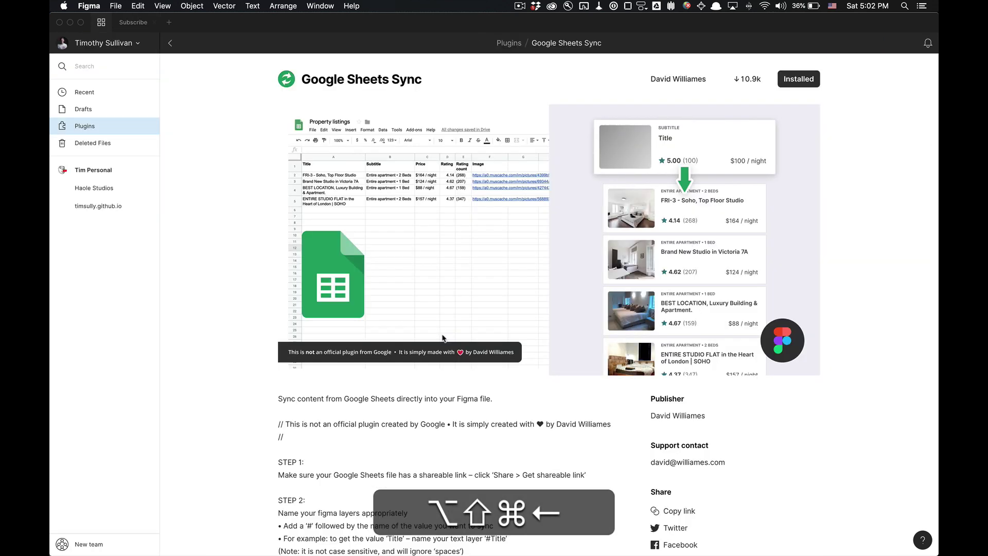
key("alt+super+Right")
left_click(429, 167)
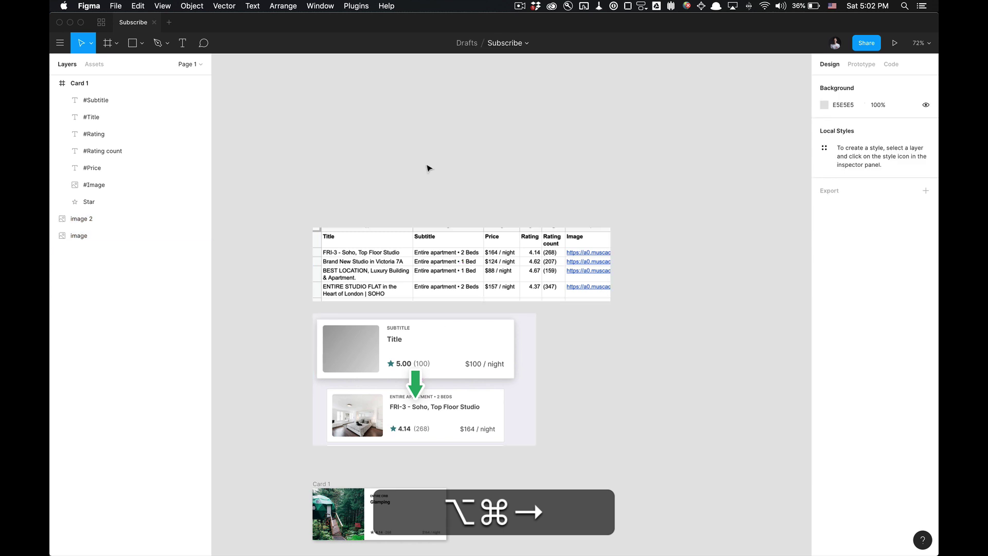
scroll(429, 168, "down", 5)
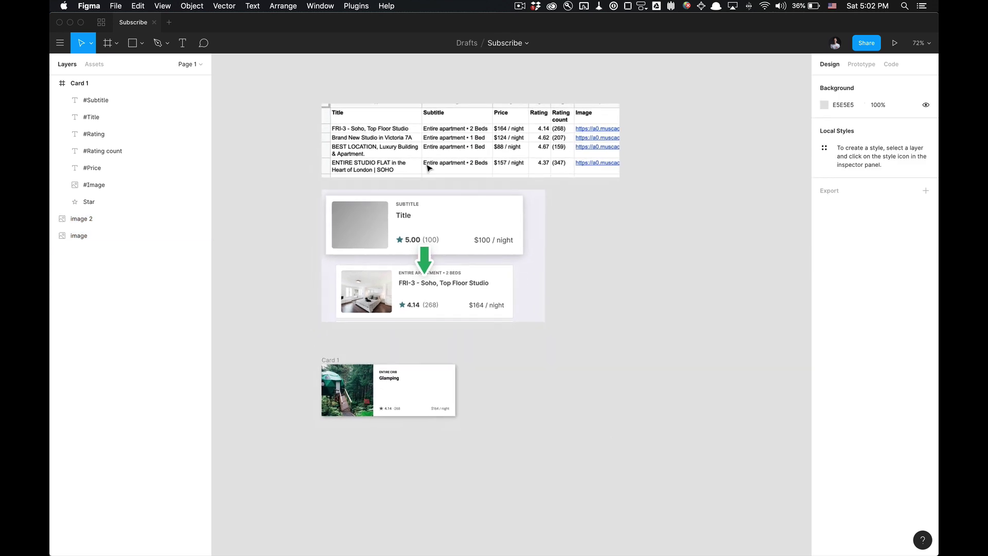
key("ctrl+alt+super+Left")
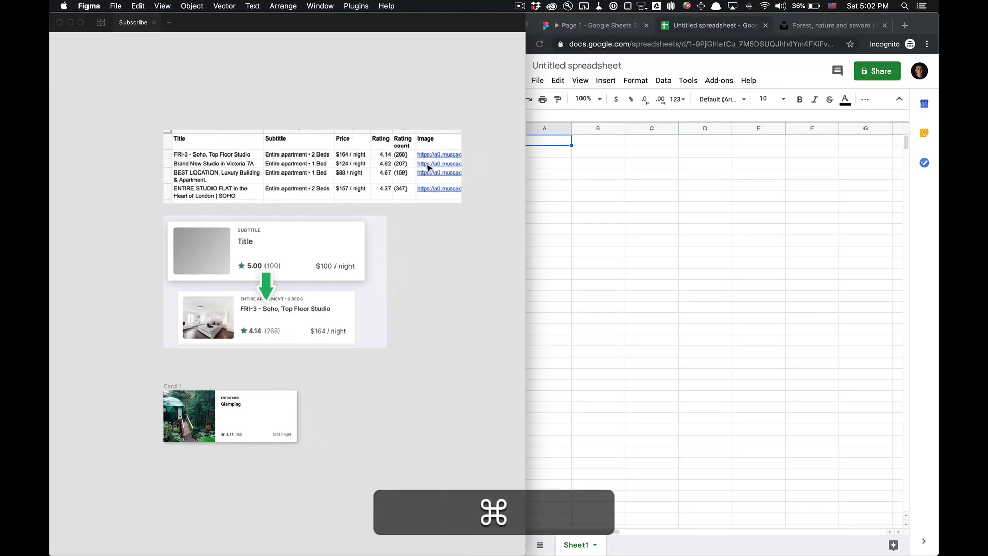
- Enter the header Title in A1 and paste it across B1 to E1
left_click(598, 164)
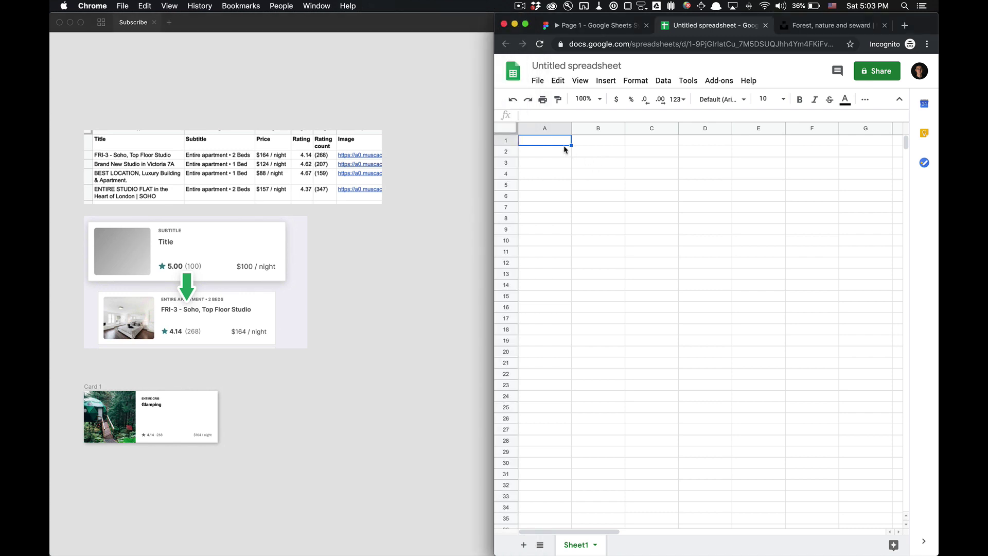
key("Return")
type("Title")
key("cmd+c")
key("Right")
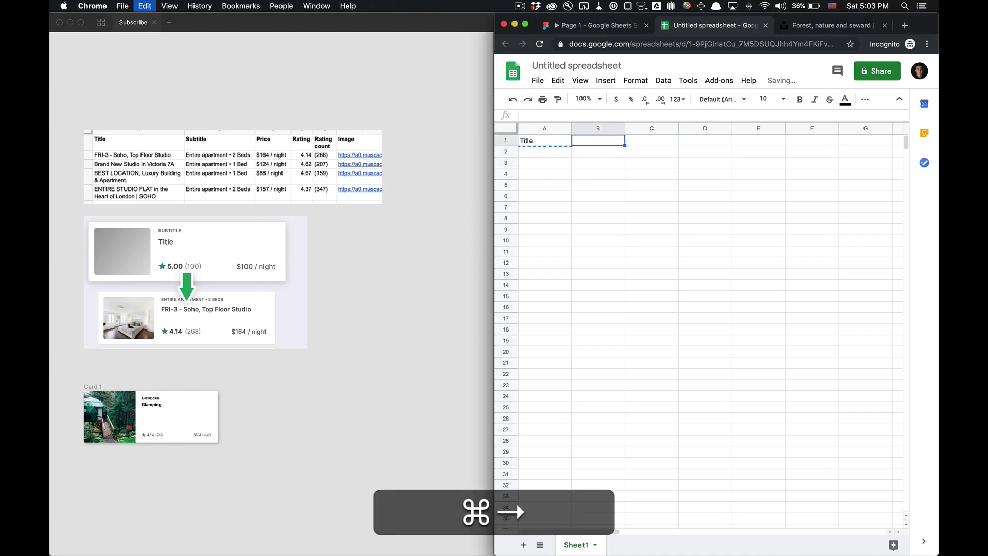
key("cmd+v")
key("Right")
key("super+v")
key("Right")
key("super+v")
key("Right")
key("super+v")
key("Left")
key("Left")
key("Left")
key("Left")
- Bold the headers in A1–E1 and rename B1 to Subtitle
key("shift+Right")
key("shift+Right")
key("shift+Right")
key("shift+Right")
key("shift+super+Right")
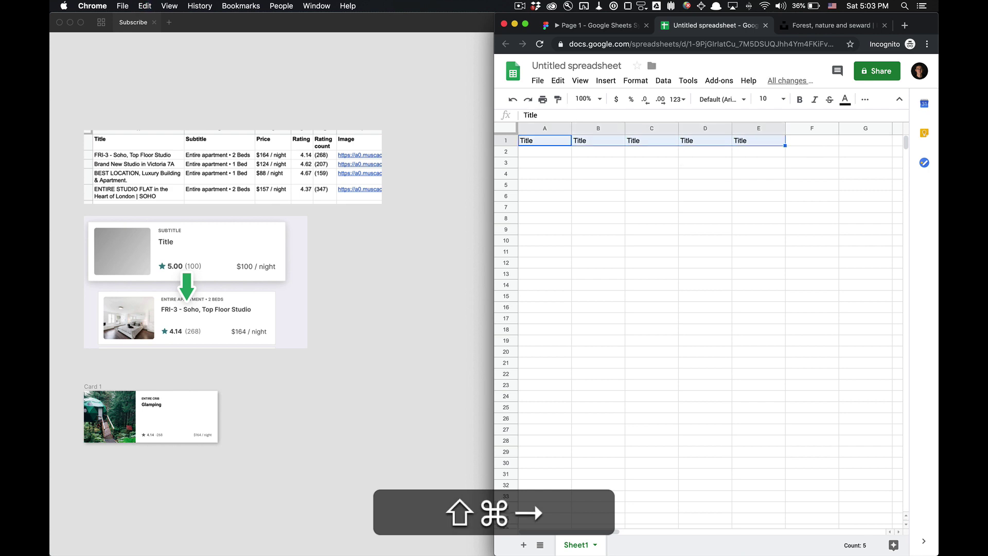
key("super+b")
key("super+Left")
key("Right")
key("shift+Return")
key("shift+super+Left")
type("Subtitle")
key("Return")
- Rename header C1 to Price and D1 to Rating
key("shift+Return")
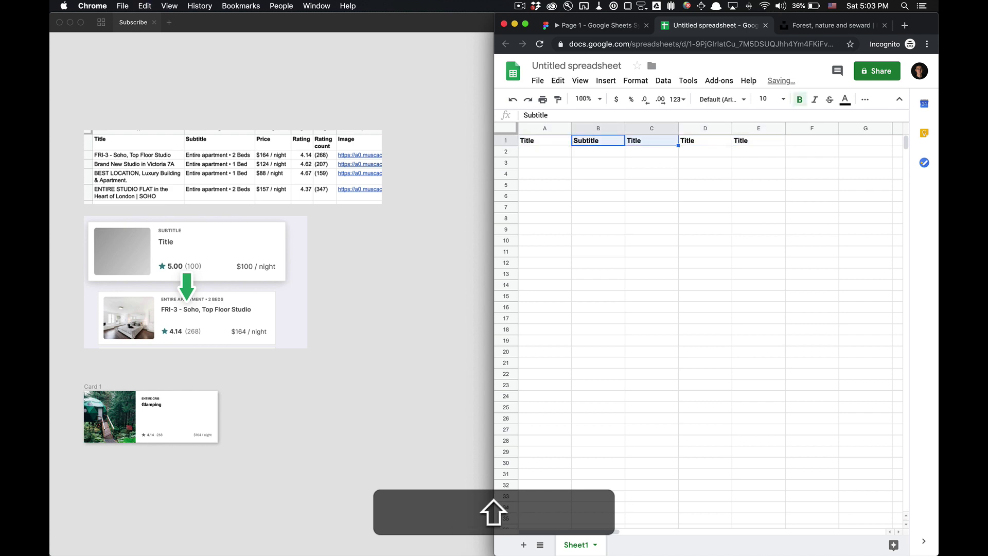
key("shift+Right")
key("shift+Left")
key("Right")
key("Return")
type("\\")
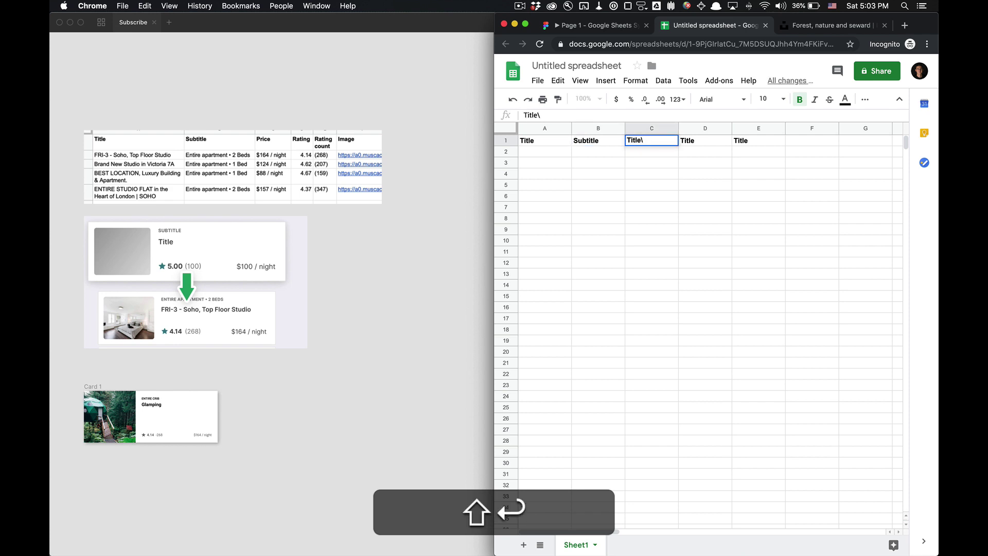
type("Price")
key("shift+Left")
key("alt+Left")
key("shift+super+BackSpace")
key("Return")
key("Up")
key("Right")
key("shift+Return")
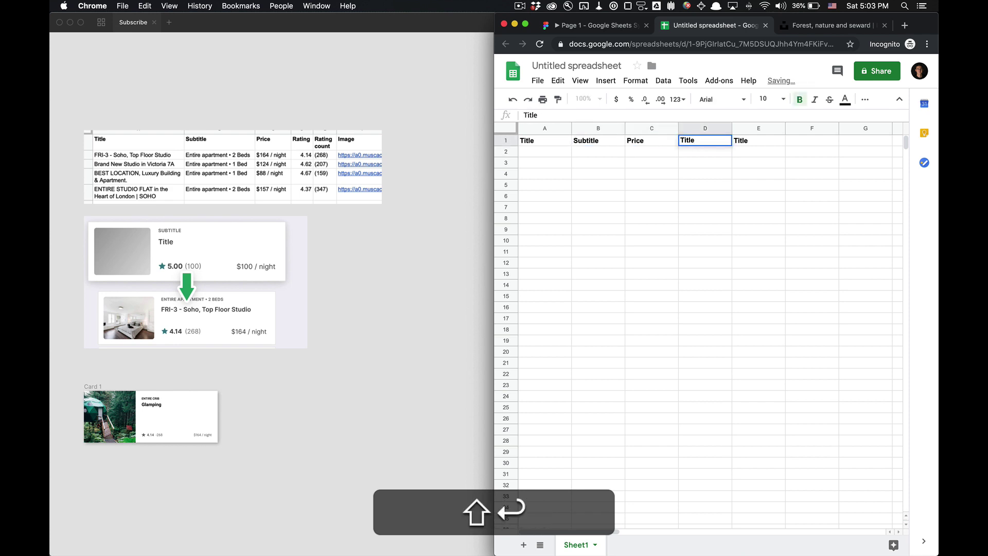
key("shift+super+Left")
type("Rating")
key("Return")
- Rename E1 to Rating count, add an Image header in F1, then open the Sync documentation
key("Up")
key("Right")
key("shift+Return")
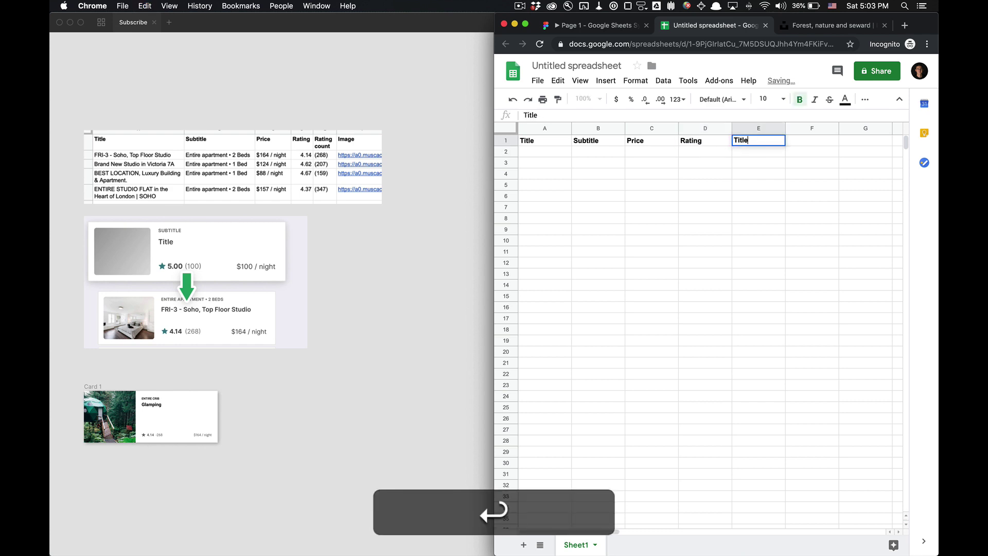
key("shift+super+Left")
type("Rating co")
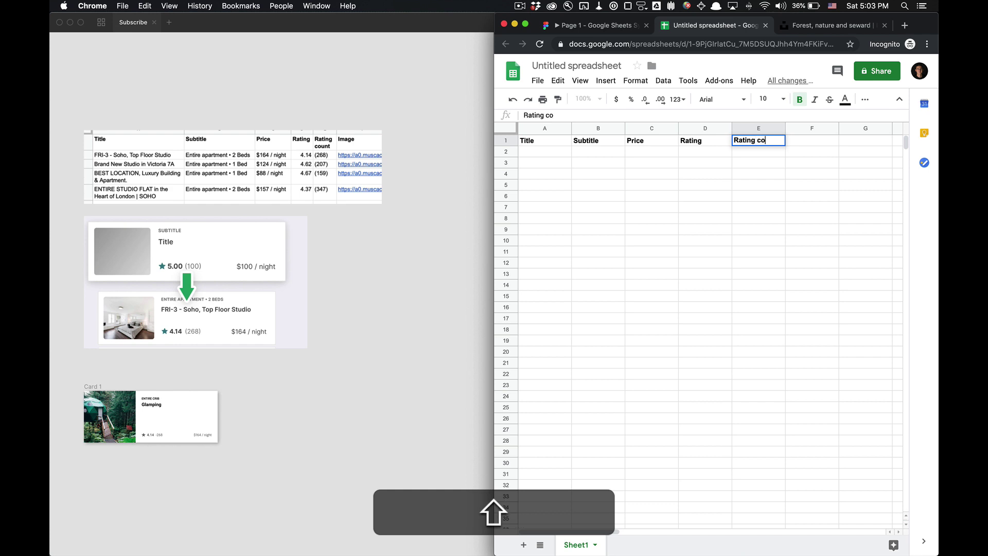
type("unty")
key("BackSpace")
key("Return")
key("Up")
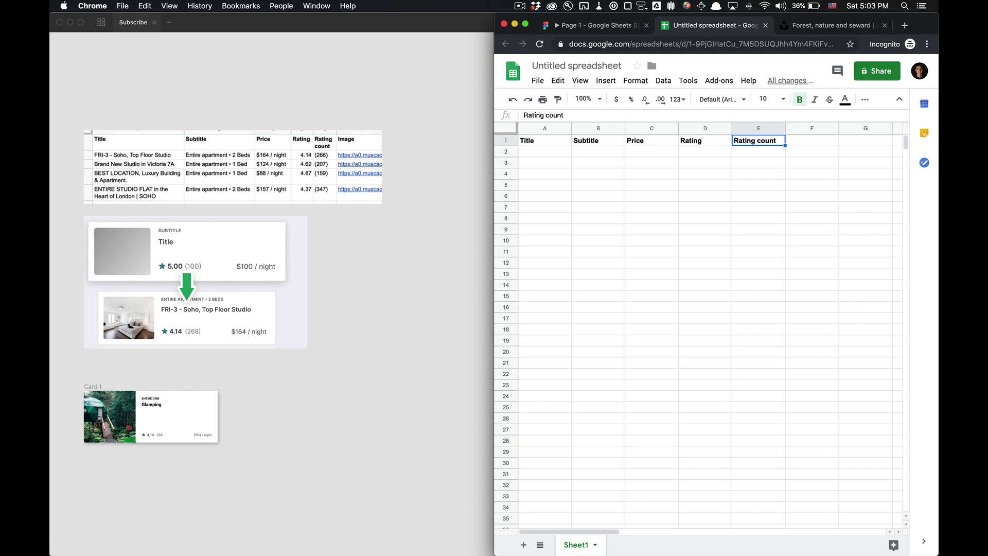
key("super+Right")
key("super+v")
key("shift+super+Return")
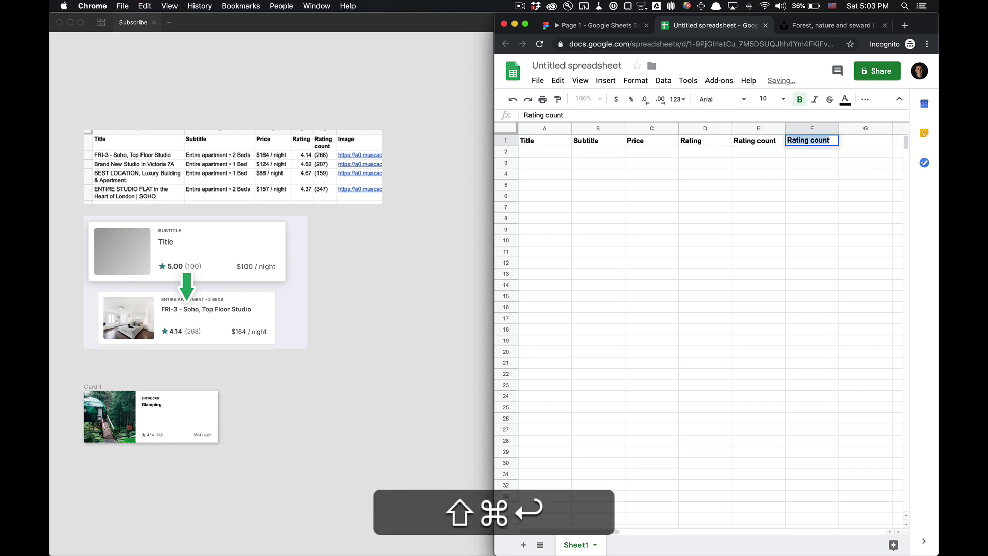
type("Image")
key("Return")
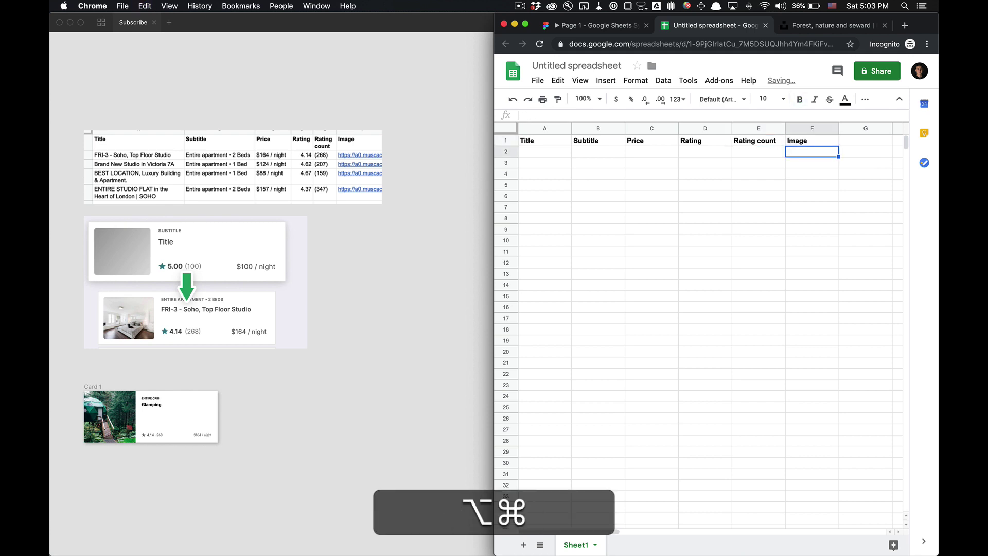
key("alt+super+Left")
key("ctrl+alt+super+Return")
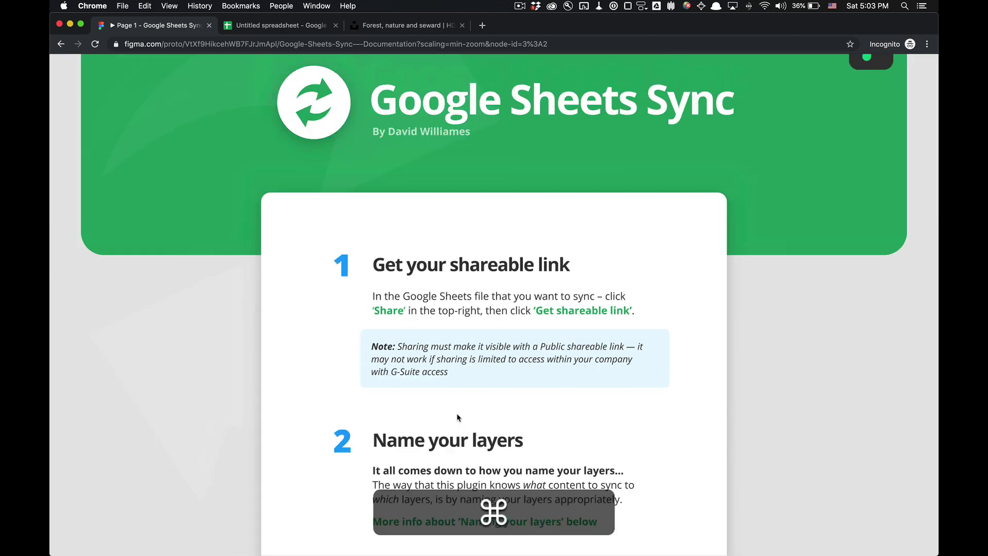
key("super+r")
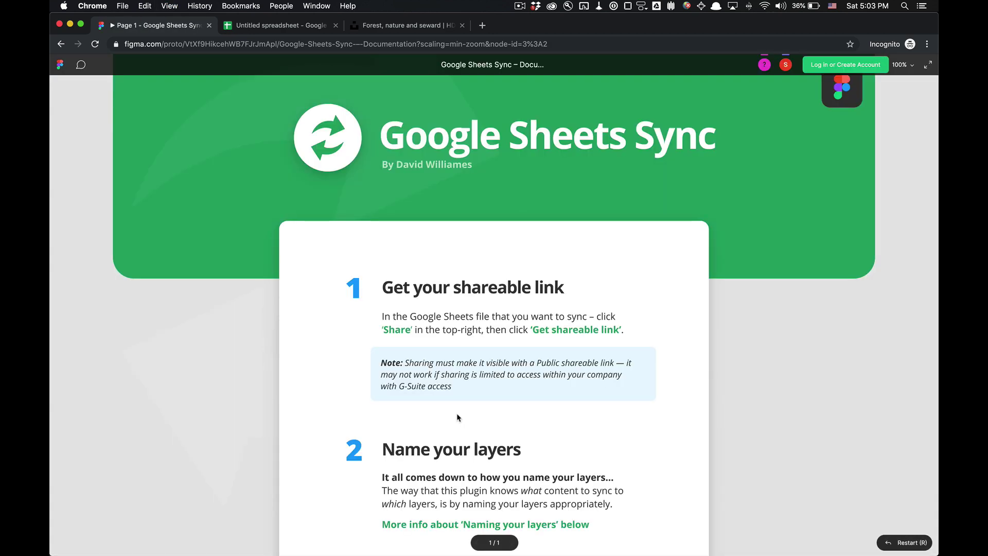
scroll(458, 417, "down", 15)
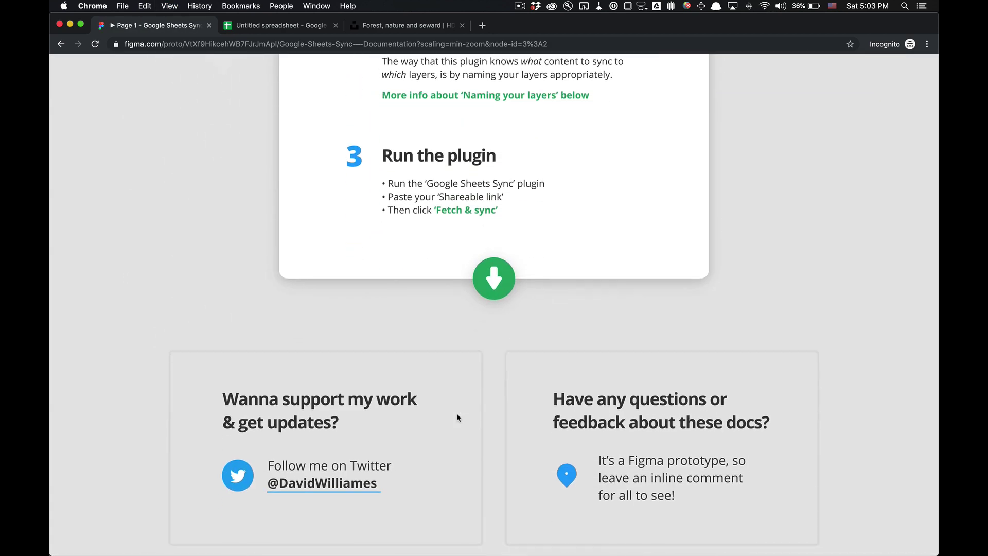
scroll(458, 417, "down", 9)
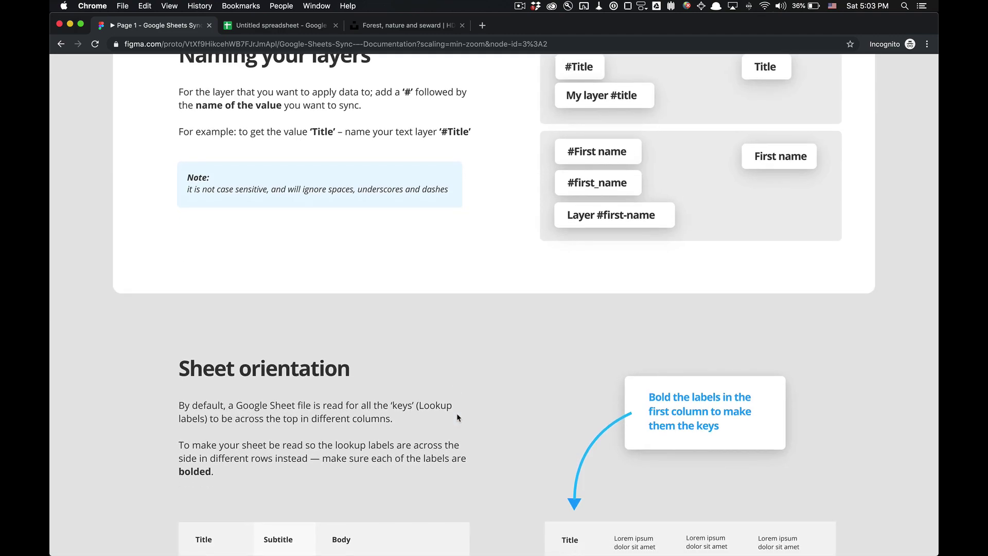
scroll(458, 417, "up", 5)
scroll(458, 417, "down", 20)
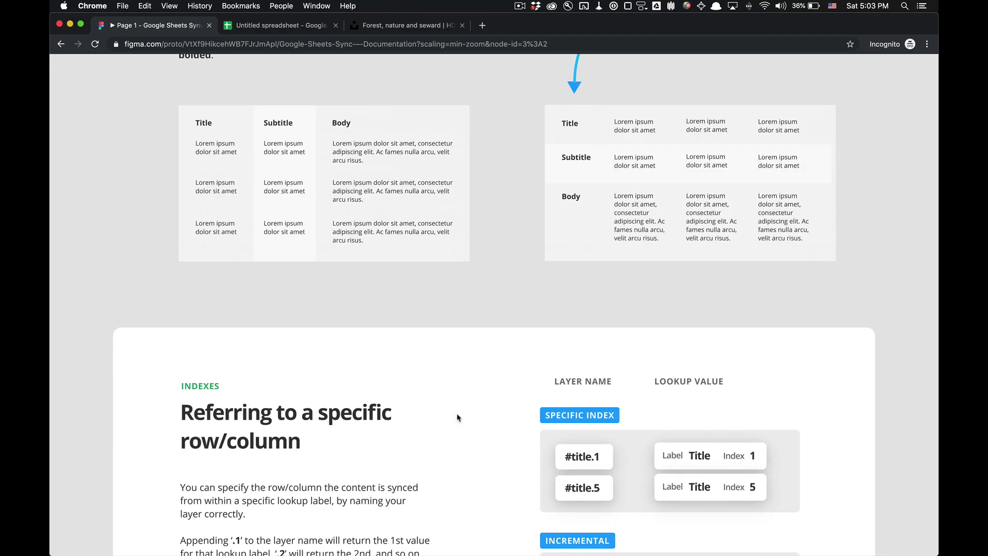
scroll(457, 417, "down", 18)
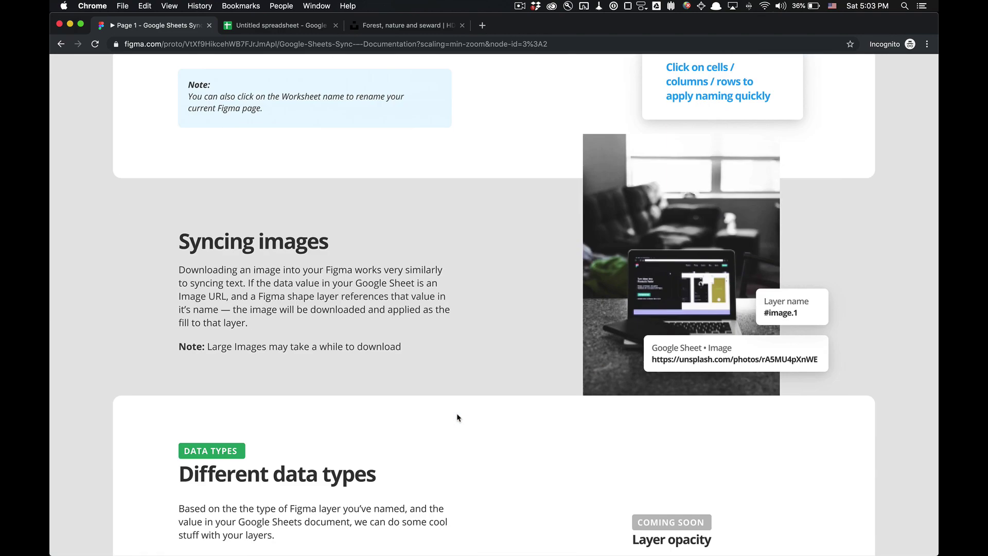
scroll(457, 417, "up", 10)
key("alt+super+Right")
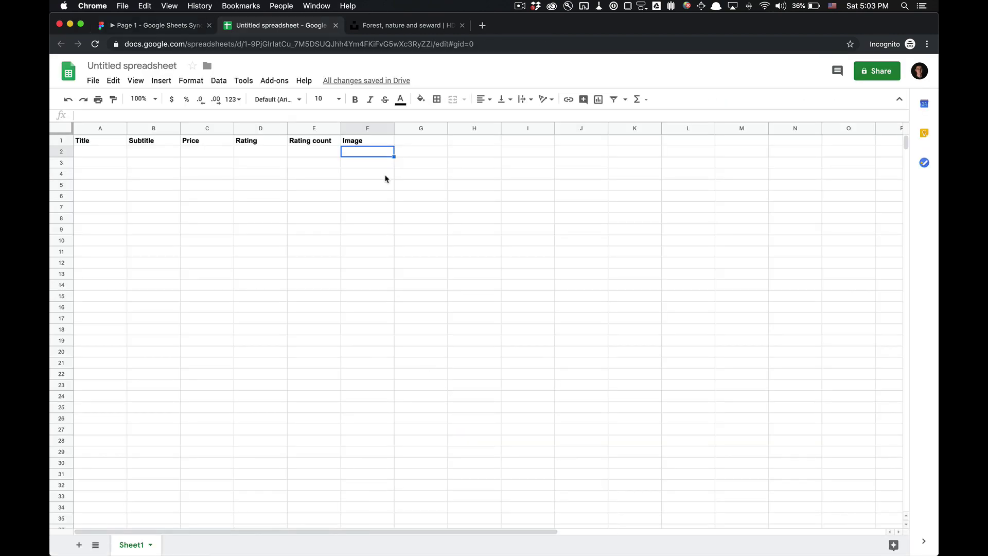
- Enter the title MTV Crib in cell A2
key("Up")
key("Left")
key("Left")
key("Left")
key("Left")
key("Left")
key("Down")
key("Up")
key("Right")
key("Right")
key("Right")
key("Right")
key("Right")
key("Left")
key("Left")
key("Left")
key("Left")
key("Left")
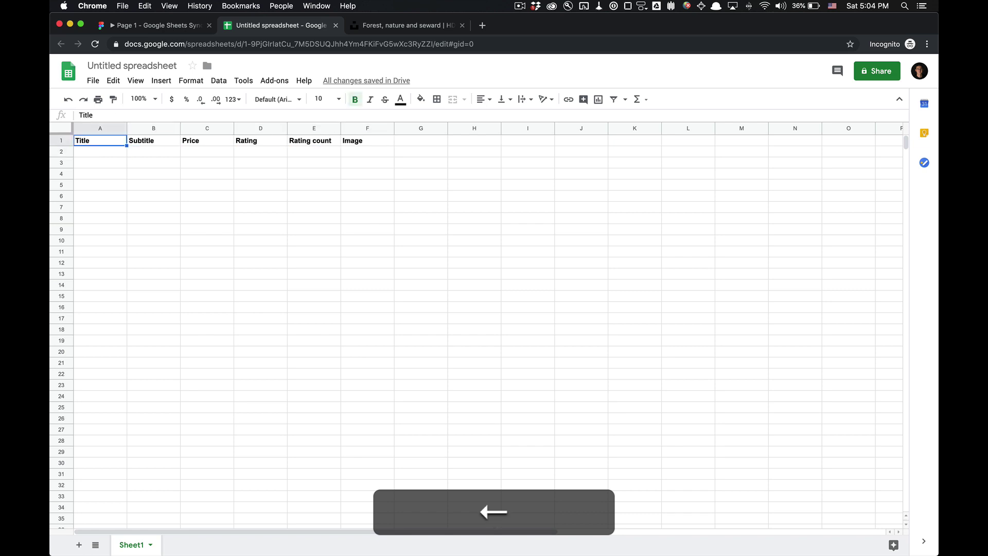
key("Down")
key("Return")
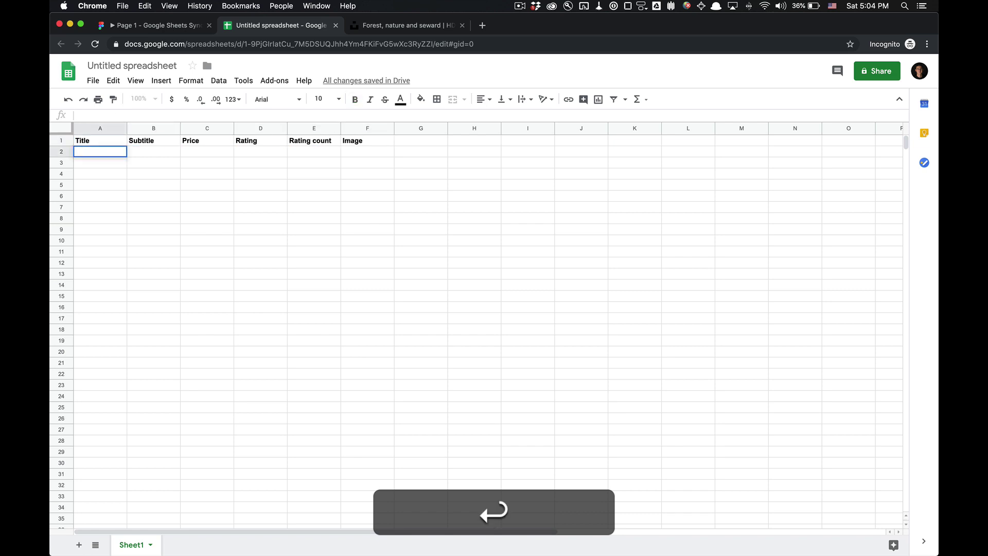
type("MTV Crib")
key("Return")
- Enter the subtitle Cribs in LA in cell B2
key("Up")
key("Right")
key("Return")
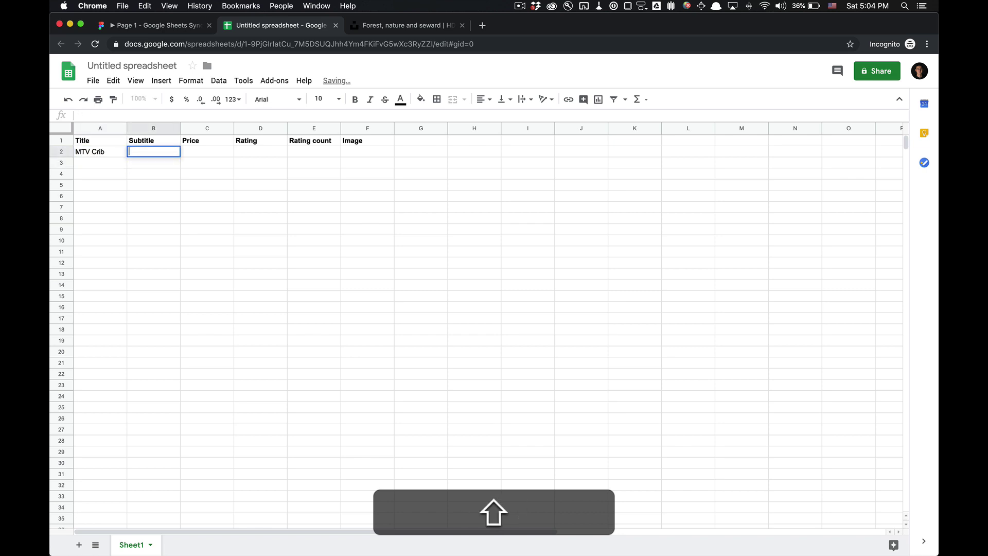
type("Cribs")
key("Return")
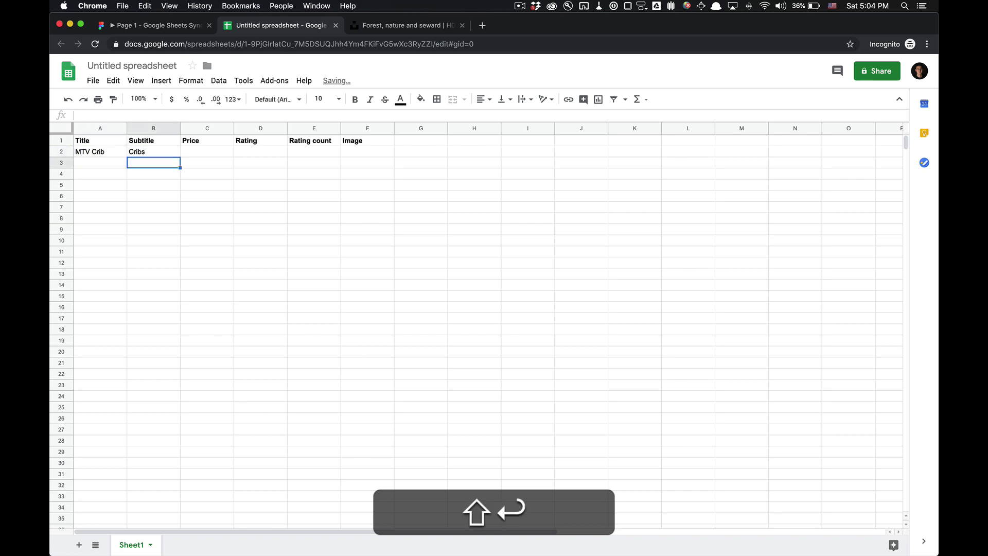
key("Up")
key("Right")
key("Left")
key("Return")
type("in LA")
key("Return")
- Enter $1 in C2, 1.2 in D2 and 102 in E2, ending on F2
key("Up")
key("Right")
key("Return")
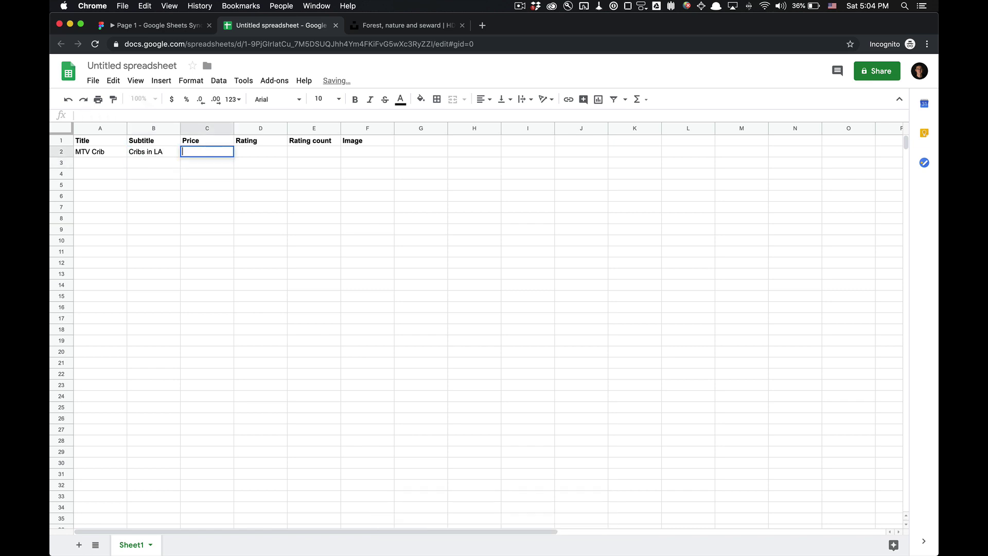
key("shift")
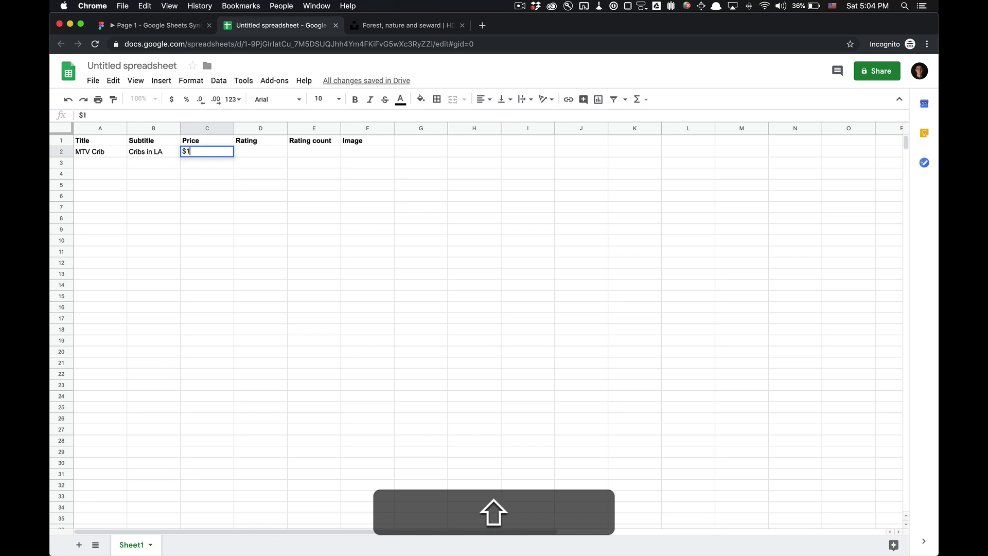
key("Return")
key("Up")
key("Right")
key("Return")
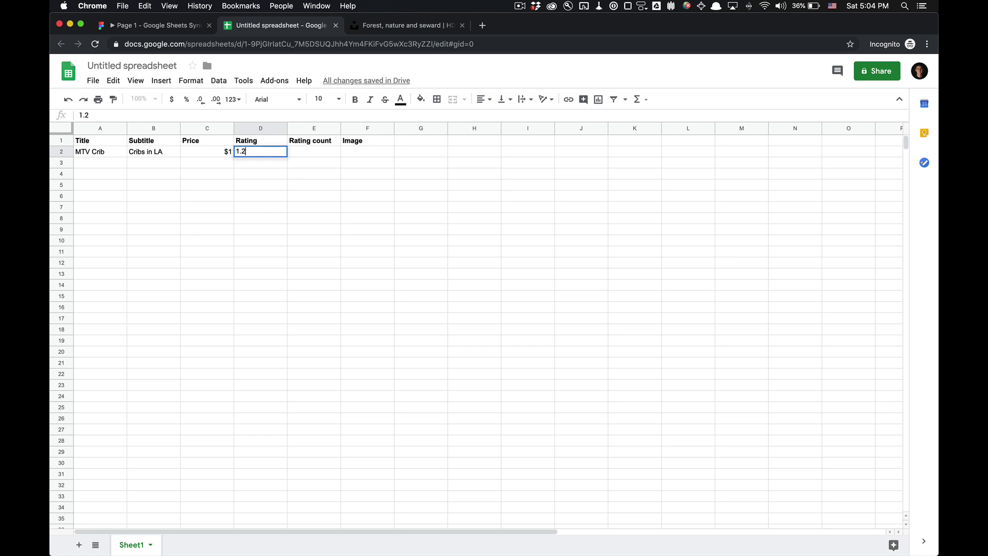
key("Return")
key("Return")
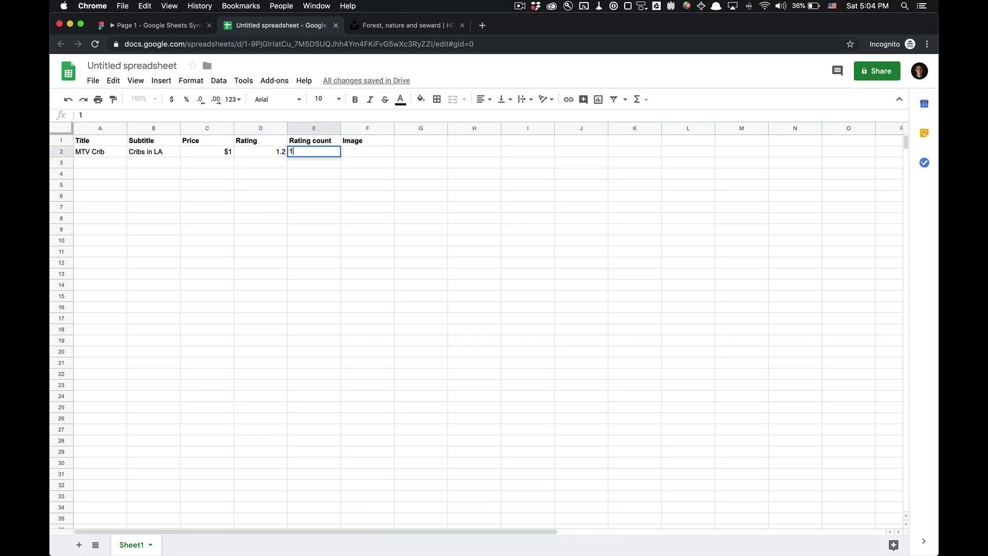
key("Up")
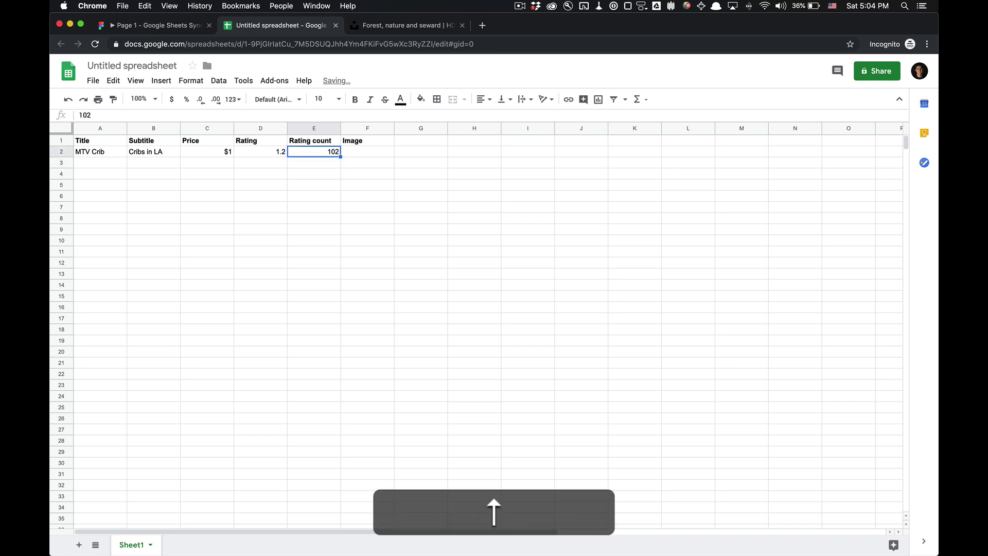
key("Tab")
key("Return")
- Search Unsplash for 'mtv crib' photos
key("Up")
key("alt+super+Right")
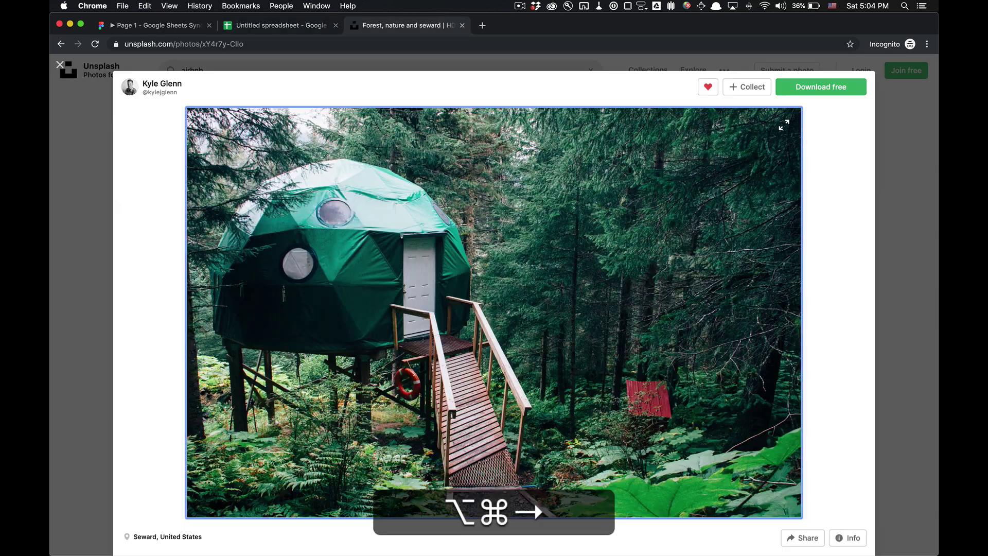
key("Escape")
left_click(251, 69)
key("BackSpace")
key("BackSpace")
key("BackSpace")
key("BackSpace")
key("BackSpace")
key("BackSpace")
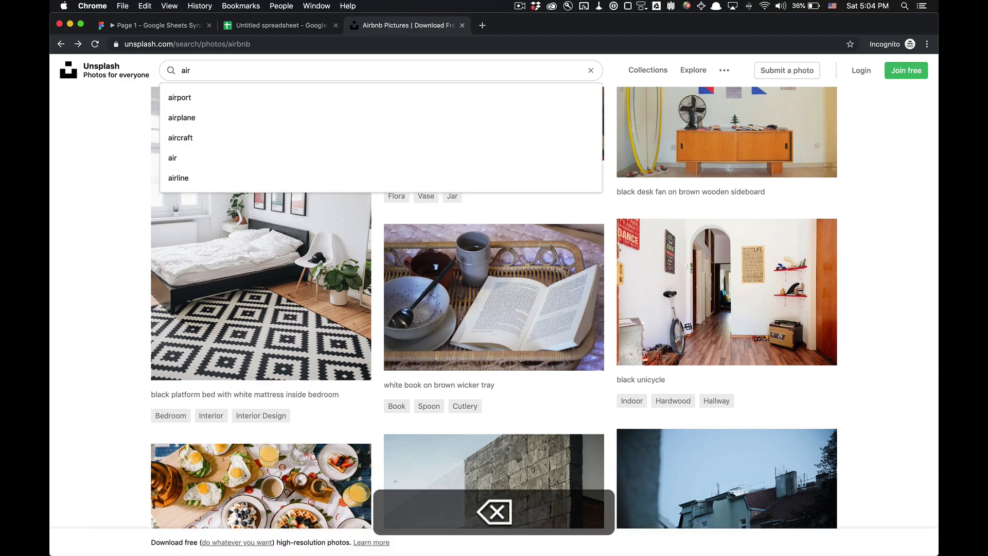
type("mtv crib")
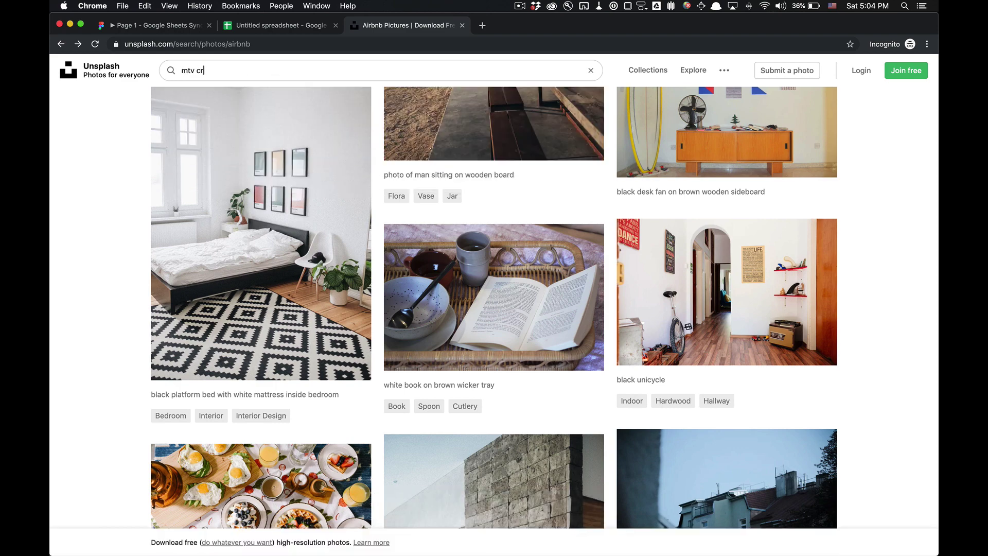
key("Return")
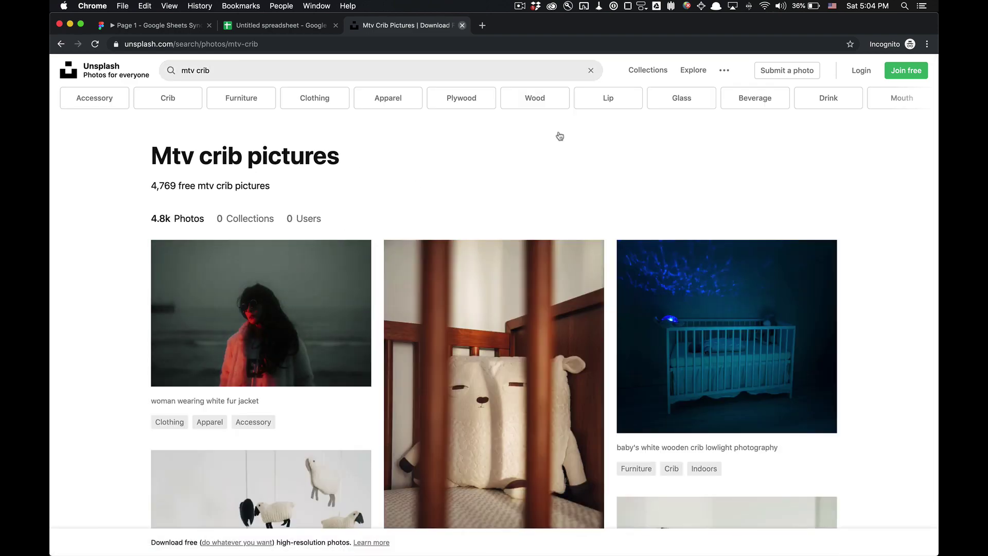
- Open the Bright evenings photo of buildings at dusk and copy its image address
scroll(560, 262, "down", 4)
scroll(558, 247, "down", 3)
scroll(558, 249, "up", 10)
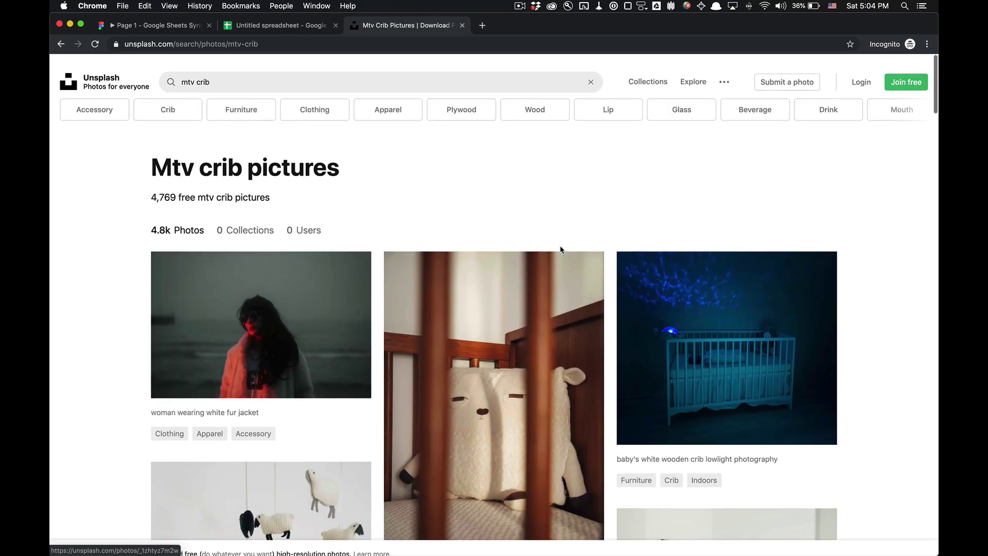
scroll(388, 198, "left", 5)
scroll(257, 257, "down", 6)
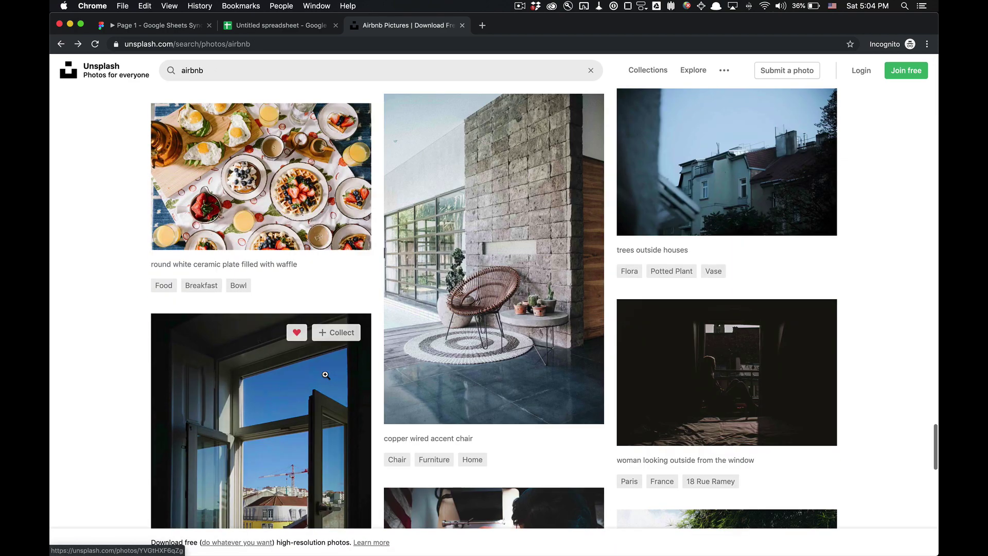
left_click(649, 206)
right_click(408, 247)
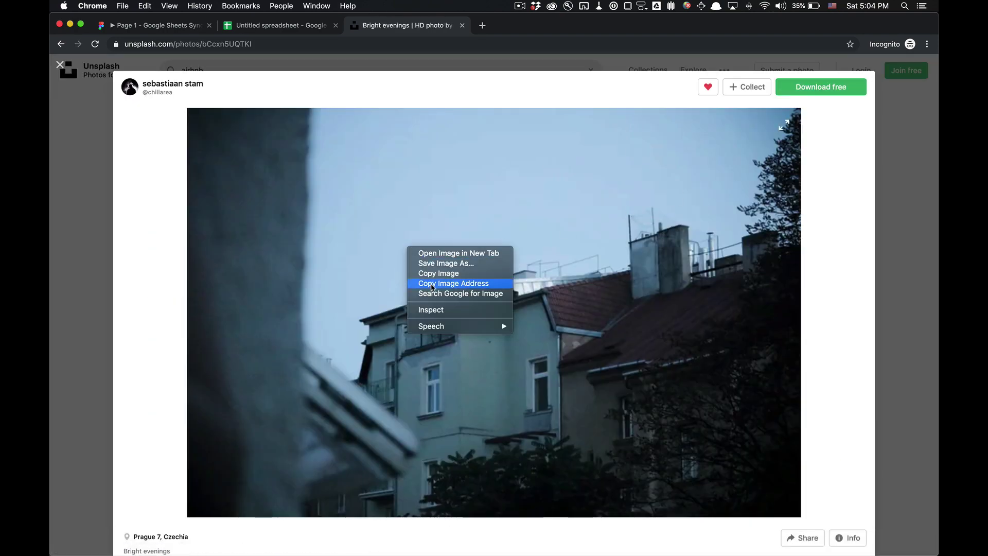
left_click(431, 283)
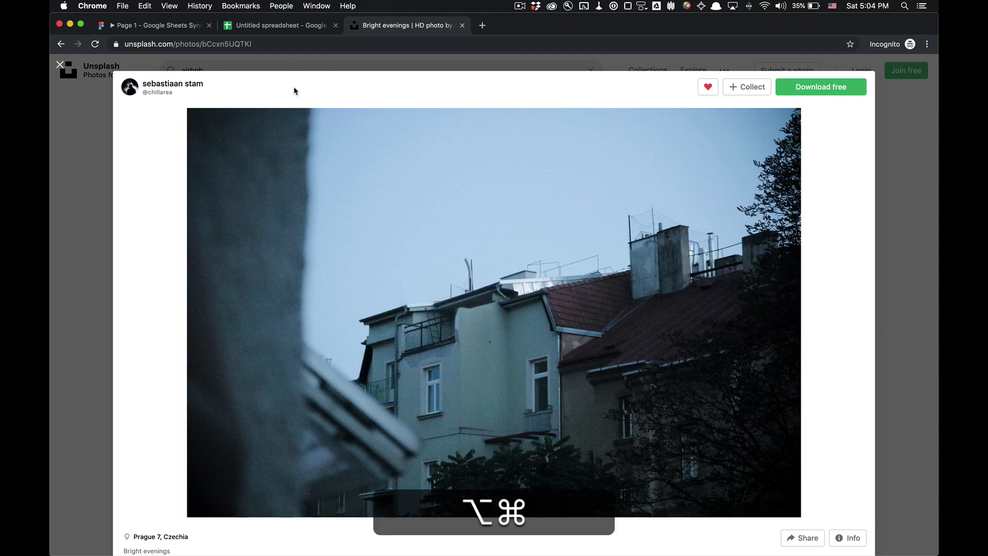
key("alt+super+Left")
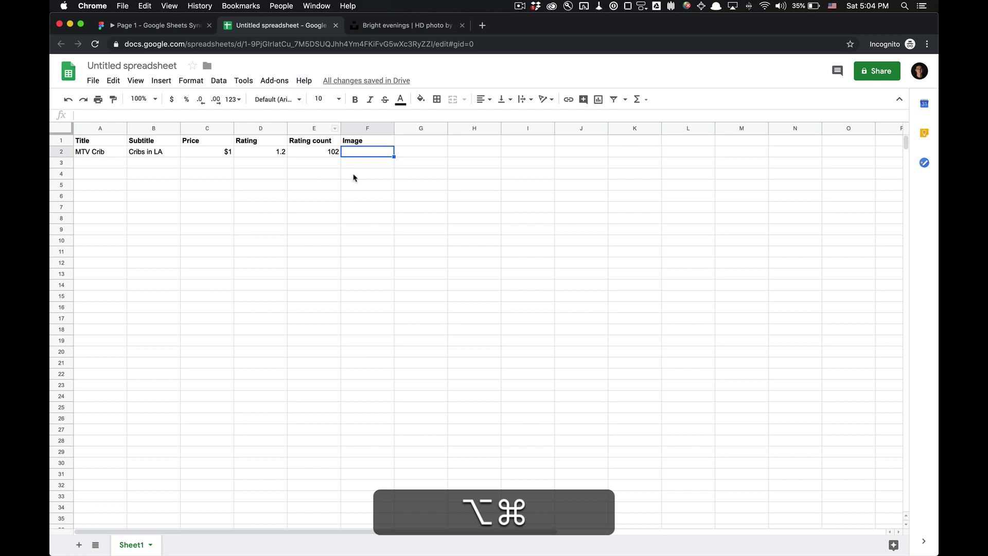
- Paste the building photo's image URL into cell F2 under Image
key("super+v")
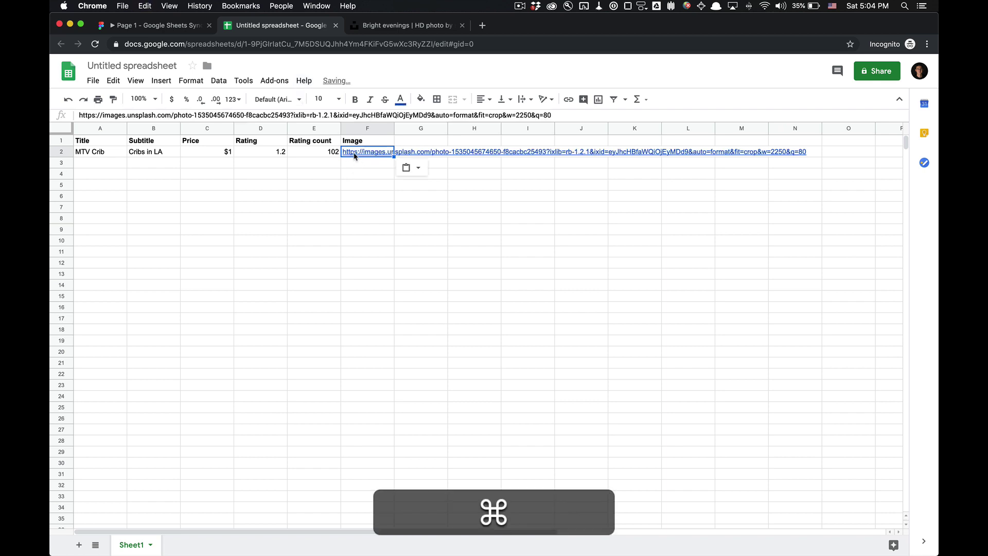
key("Up")
key("Left")
key("Left")
key("Left")
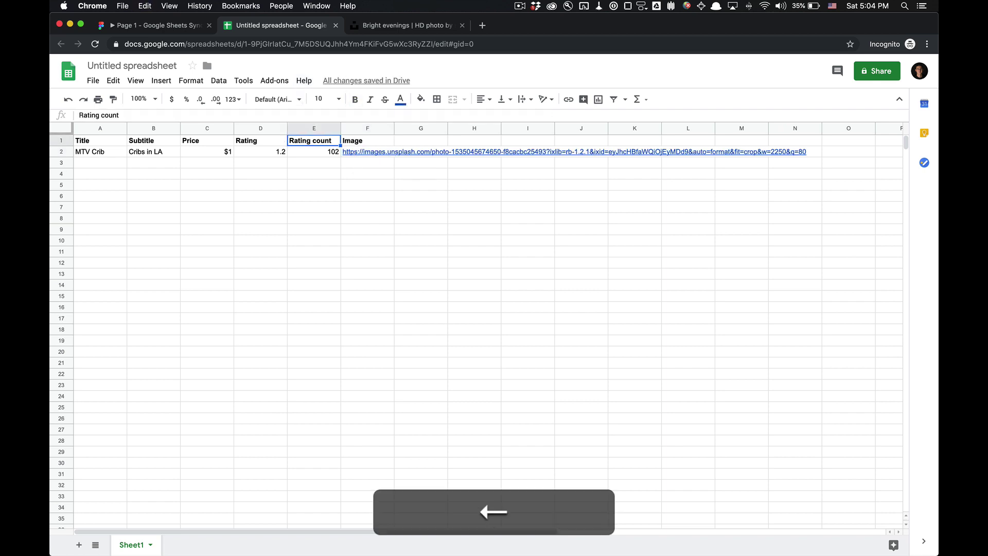
key("Left")
key("Left")
key("Down")
key("shift+Right")
key("shift+Right")
key("shift+Right")
key("shift+Right")
key("shift+Right")
key("Up")
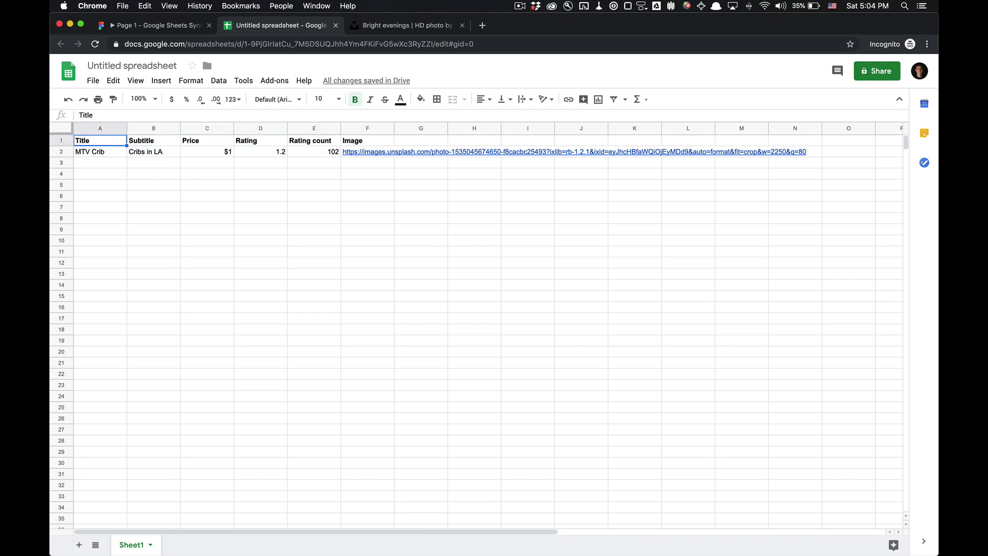
- Rename the spreadsheet to 'Figma Test Sheet'
left_click(135, 65)
type("F")
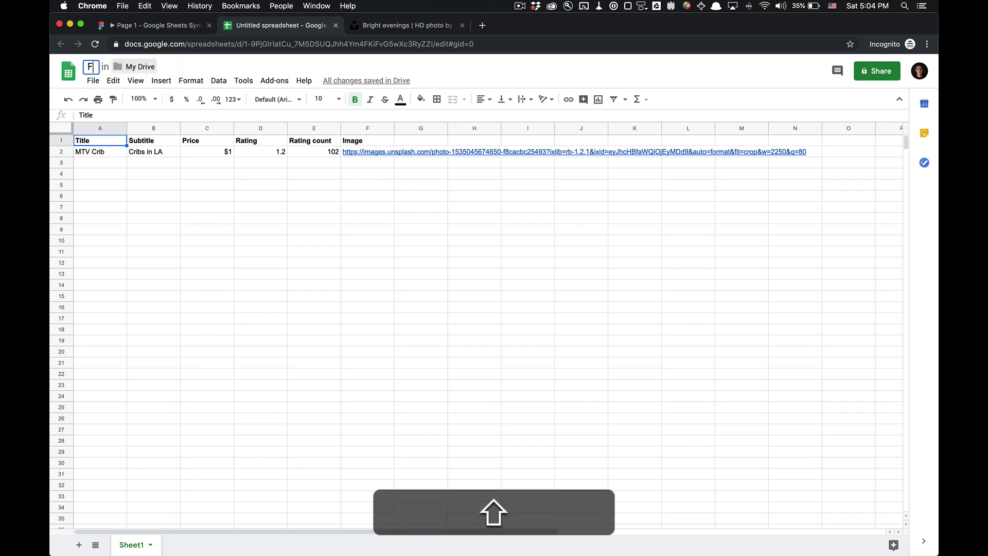
type("igma Test Sheet")
key("Return")
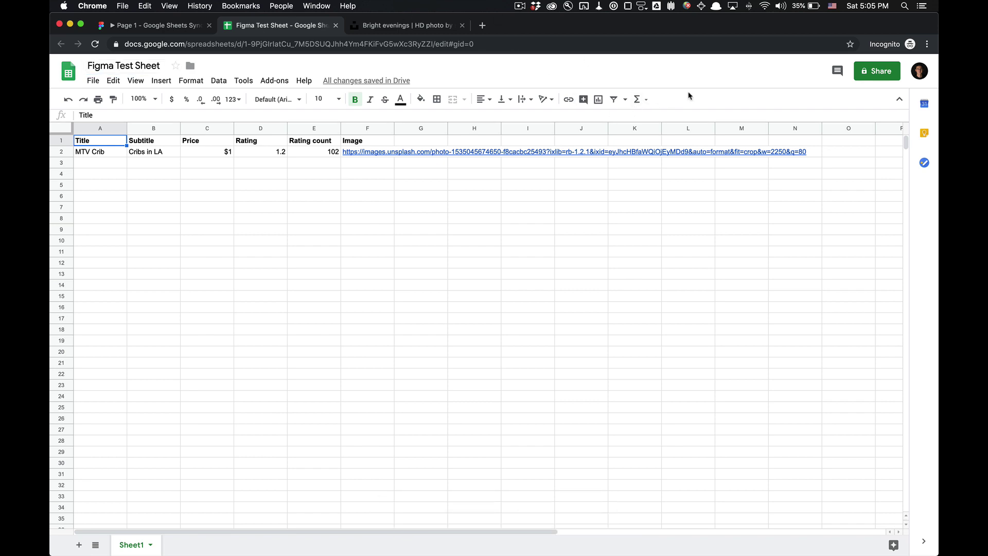
- Turn on view-by-link sharing and copy the sheet's shareable link
left_click(878, 71)
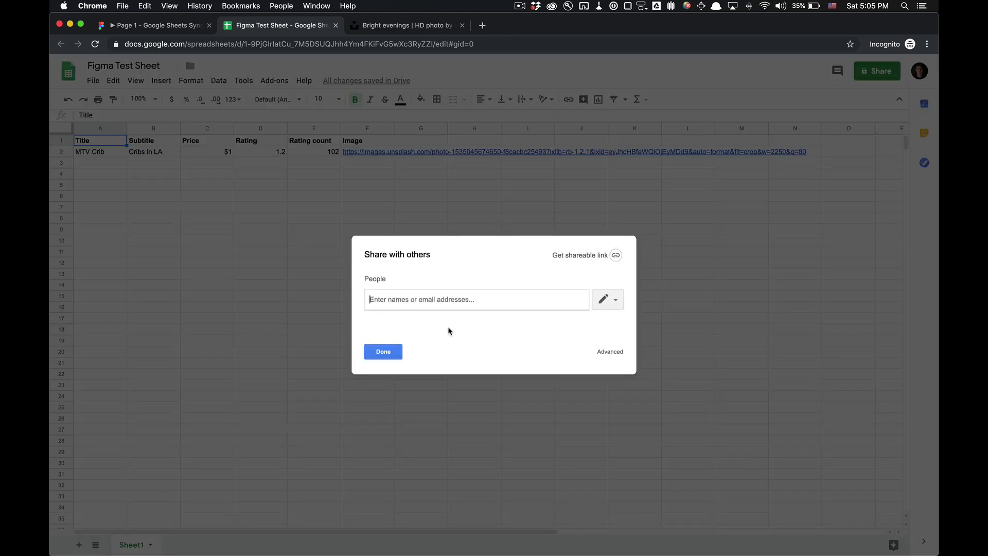
left_click(583, 255)
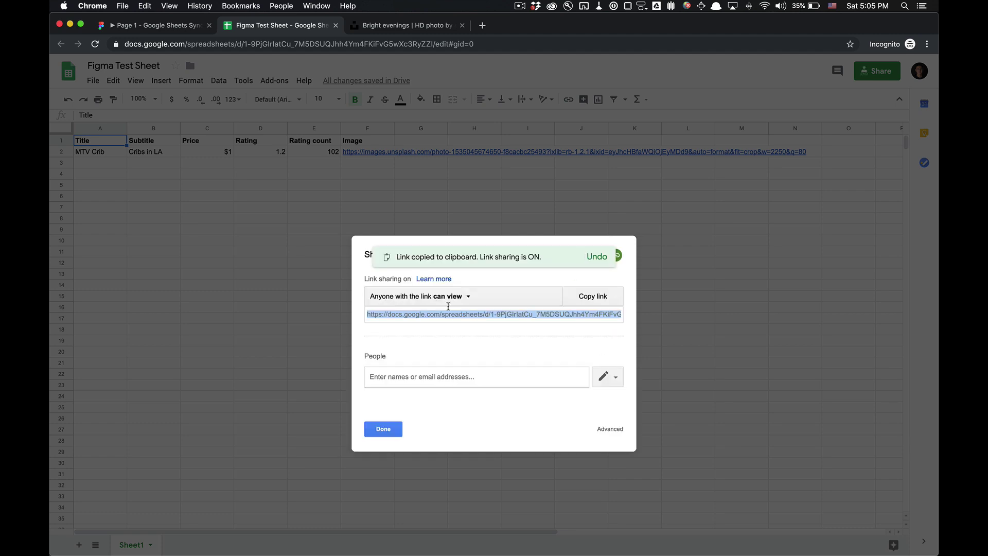
key("super+c")
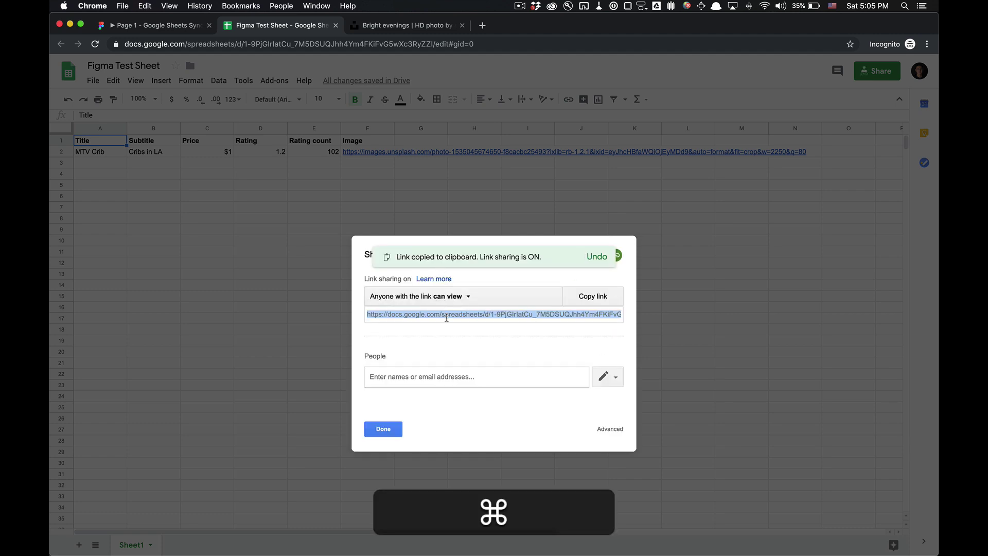
left_click(398, 437)
key("alt+super+Left")
key("alt+super+Right")
key("super+Tab")
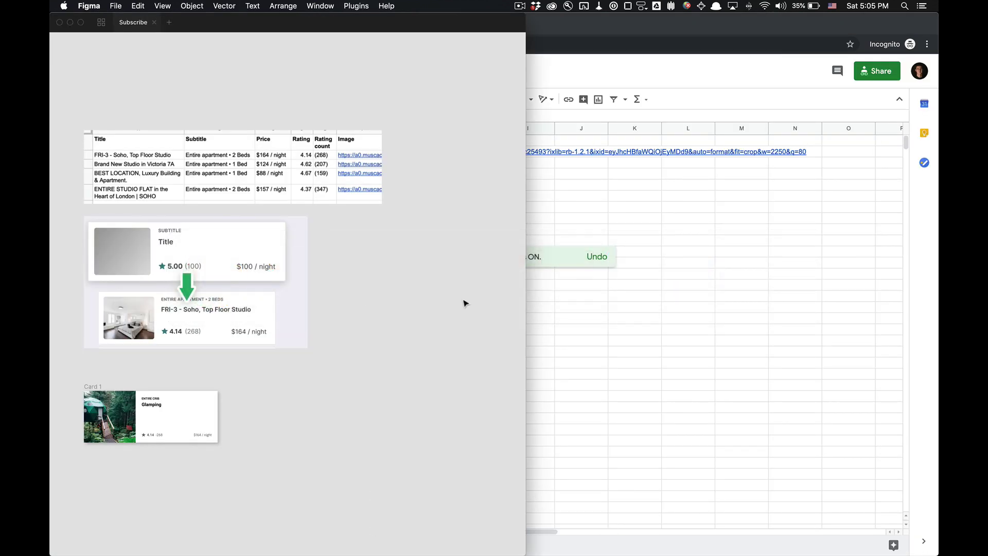
- Maximize the Figma window and look over the template card screenshot
key("ctrl+alt+super+Return")
key("super+backslash")
scroll(466, 304, "down", 5, "super")
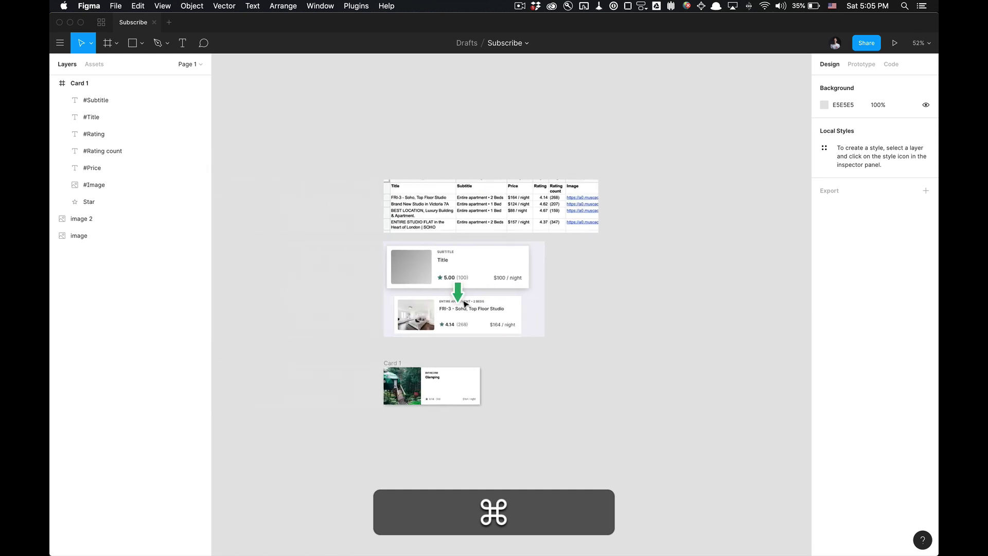
scroll(373, 258, "up", 3)
left_click(373, 258)
left_click(606, 315)
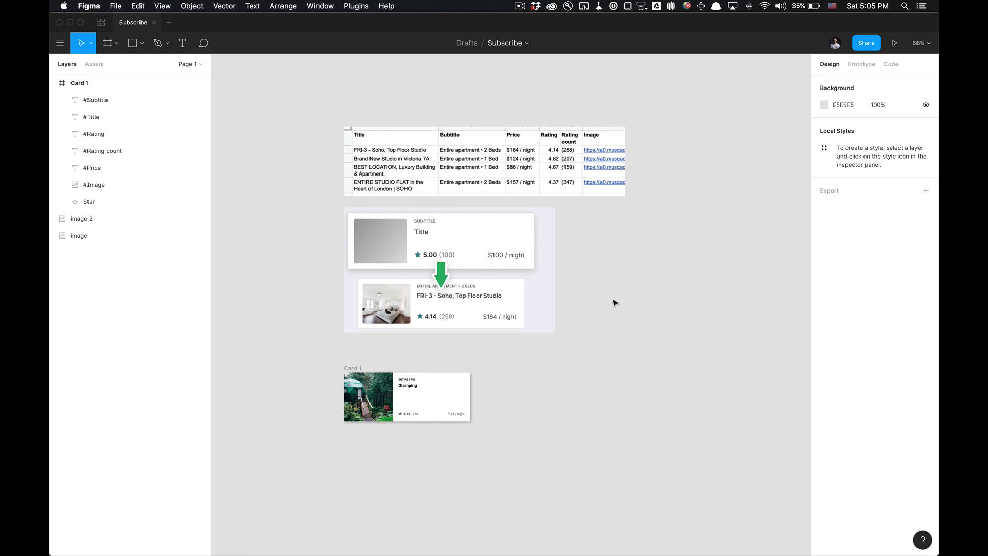
- Recentre the canvas on the template card and sample table screenshots
scroll(630, 280, "right", 2)
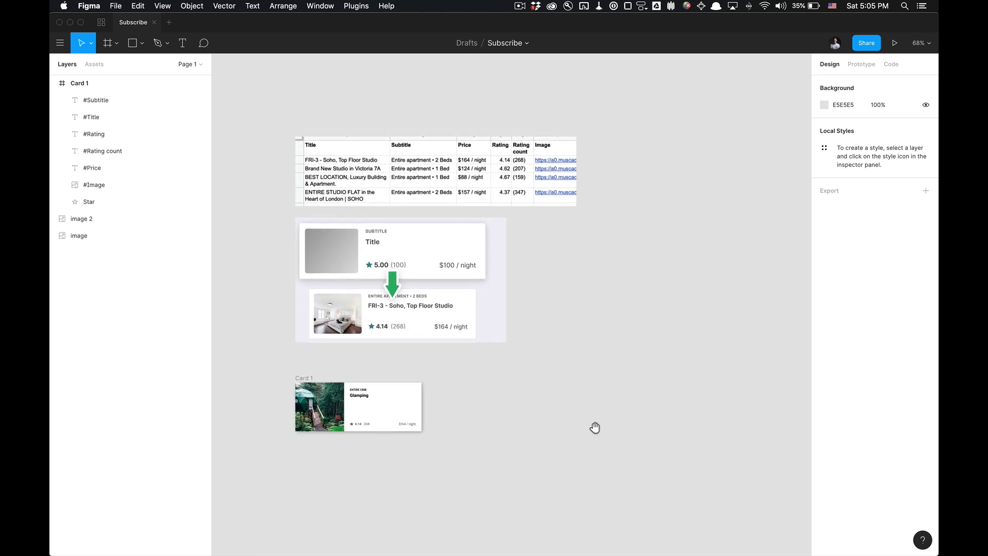
scroll(595, 425, "down", 2)
left_click_drag(593, 346, 597, 370)
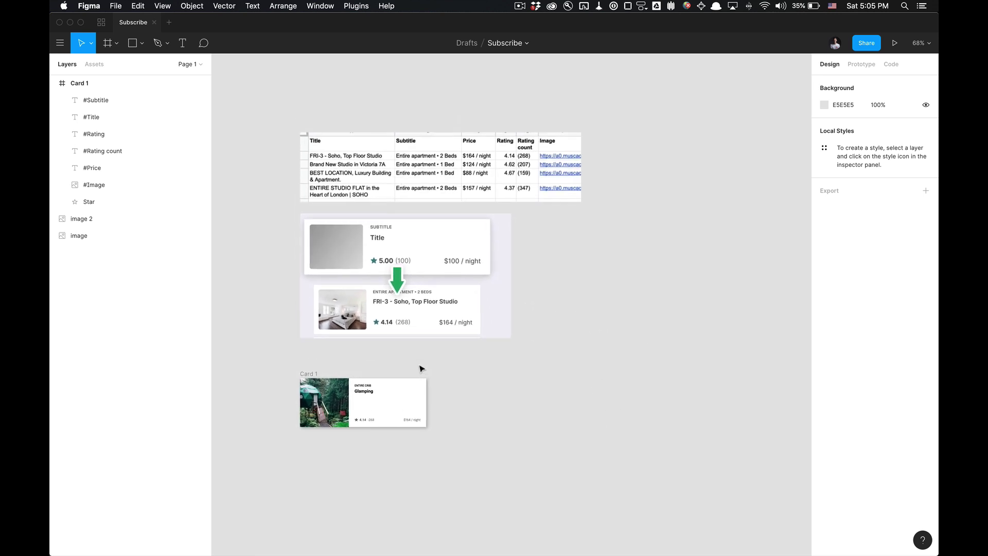
scroll(414, 358, "up", 1)
scroll(331, 372, "up", 5)
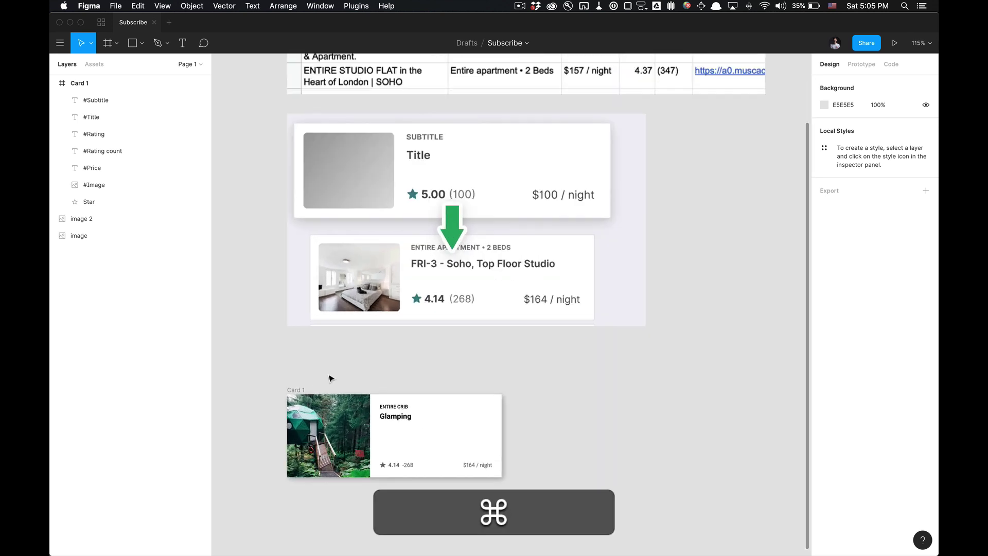
scroll(329, 392, "up", 1)
left_click(569, 186)
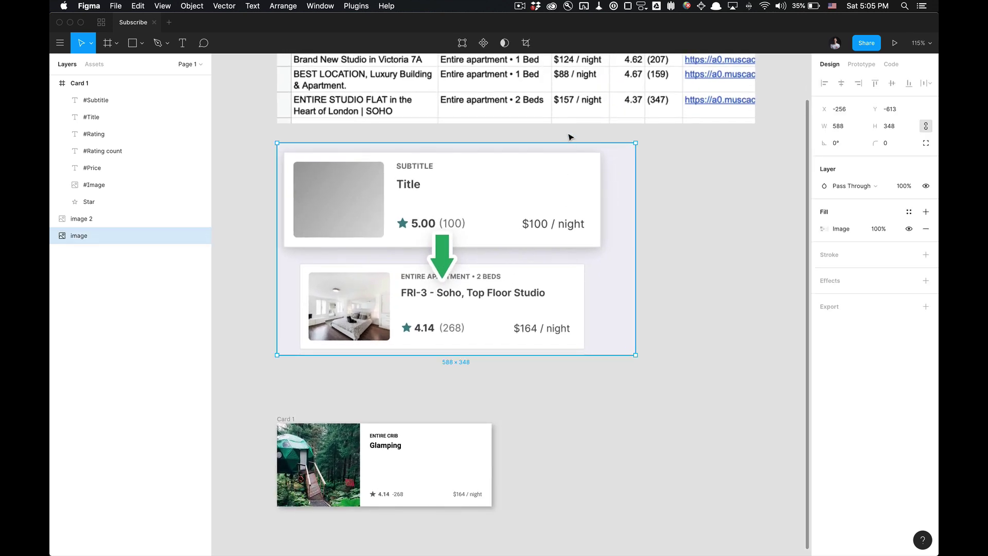
left_click(566, 118)
left_click(731, 283)
- Bring the 352 × 136 Card 1 Glamping frame into view and select it
scroll(688, 331, "down", 1)
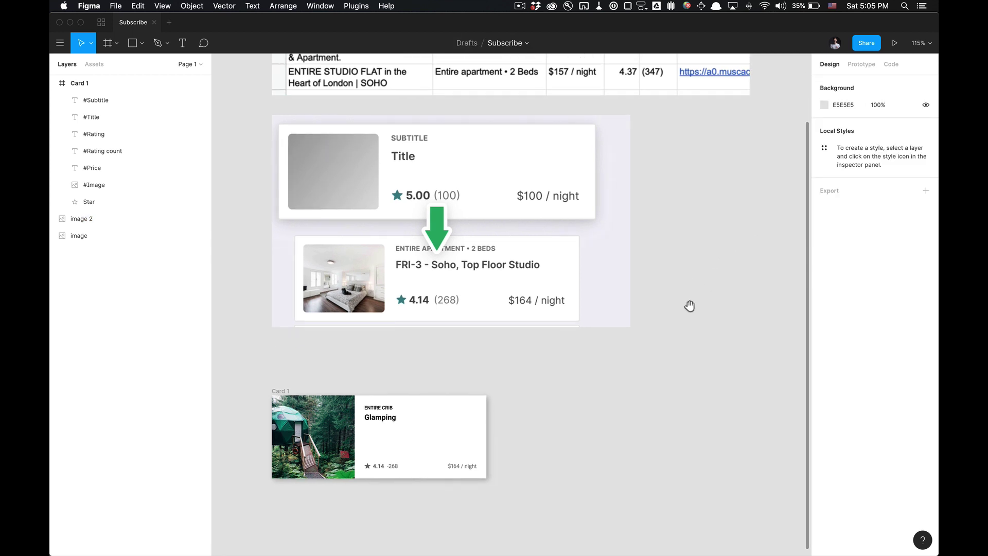
scroll(680, 335, "down", 3)
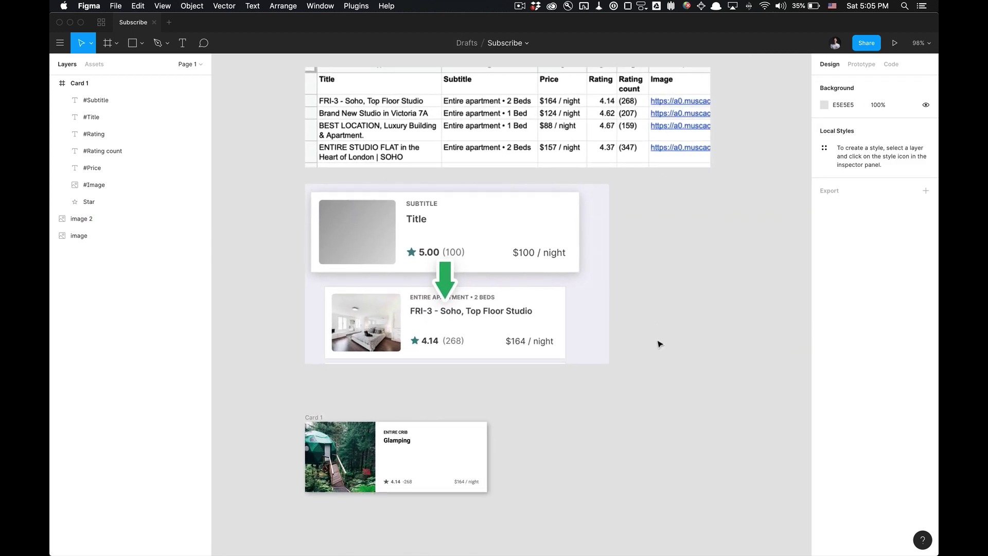
left_click_drag(606, 431, 638, 393)
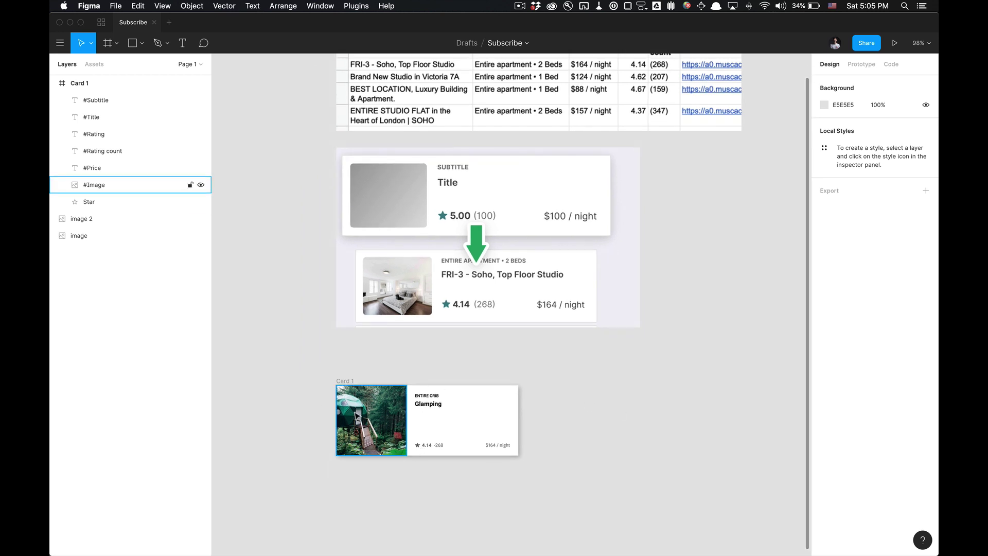
left_click(347, 384)
scroll(373, 366, "down", 2)
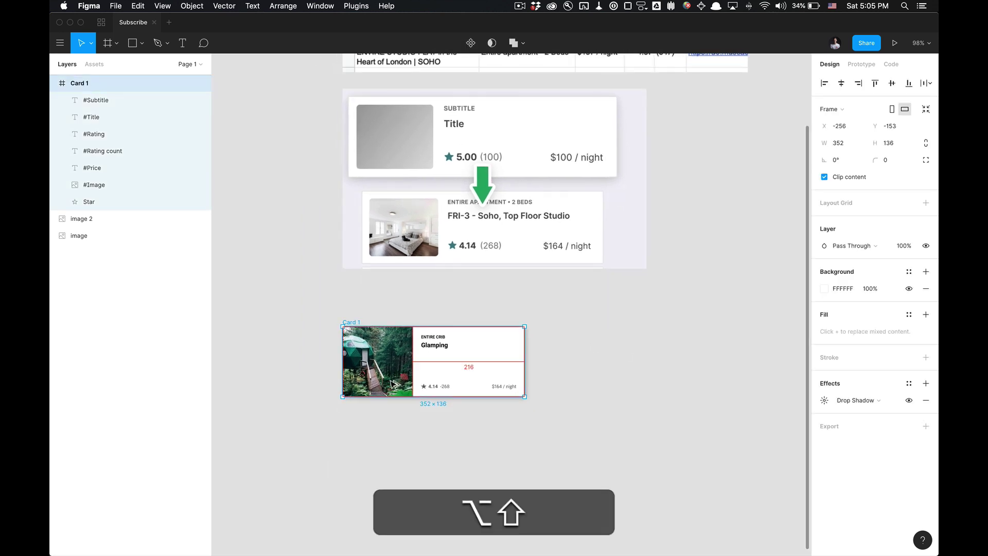
left_click_drag(394, 373, 398, 484)
scroll(695, 258, "down", 3)
scroll(552, 274, "up", 2)
left_click(580, 314)
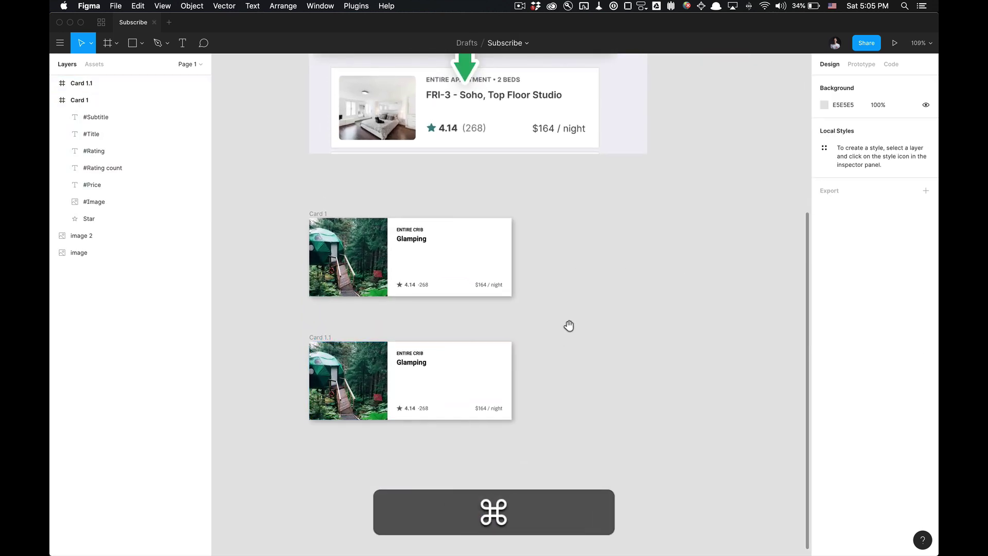
scroll(515, 257, "down", 1)
scroll(515, 257, "left", 1)
left_click(353, 322)
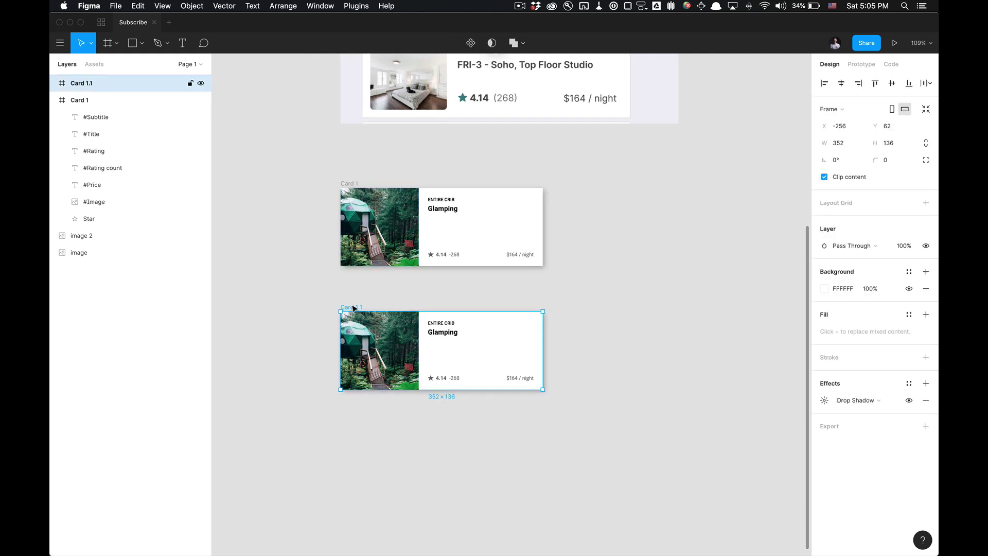
left_click(378, 284)
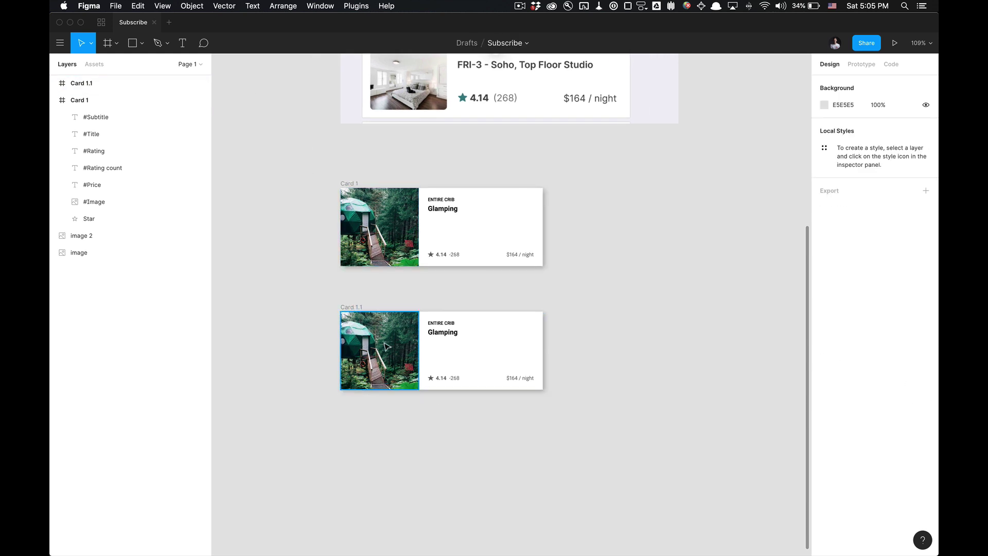
left_click(357, 307)
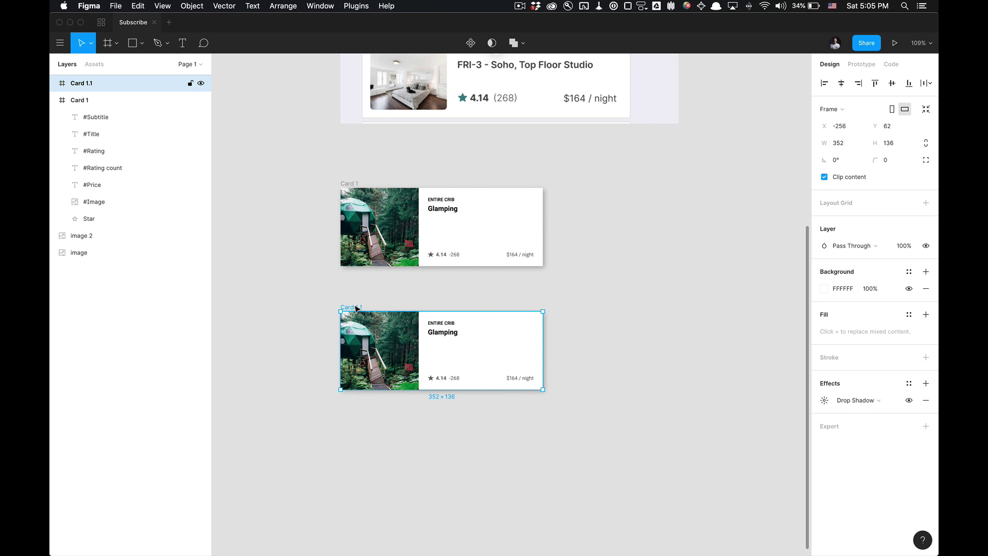
scroll(400, 371, "down", 1)
left_click(400, 363, "super")
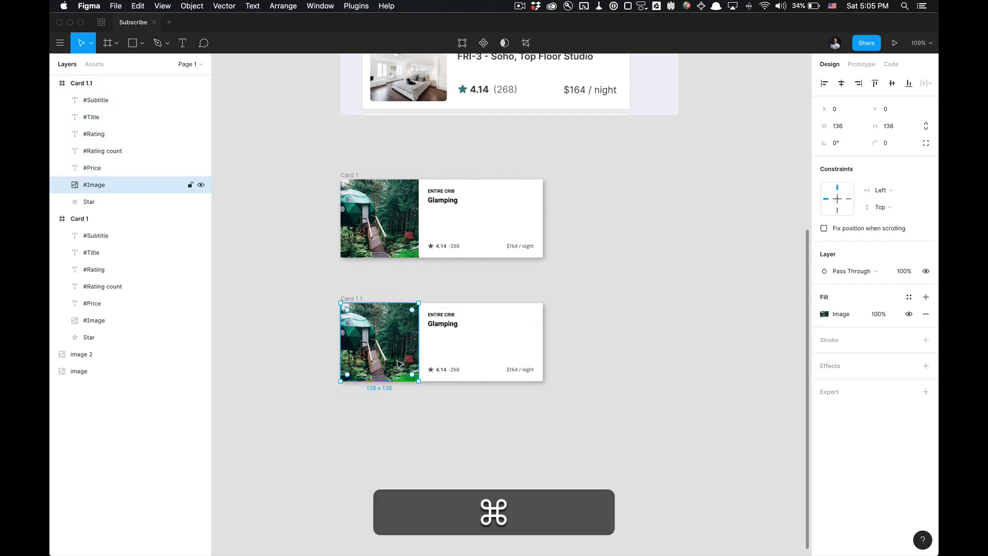
left_click(417, 406)
left_click(406, 357)
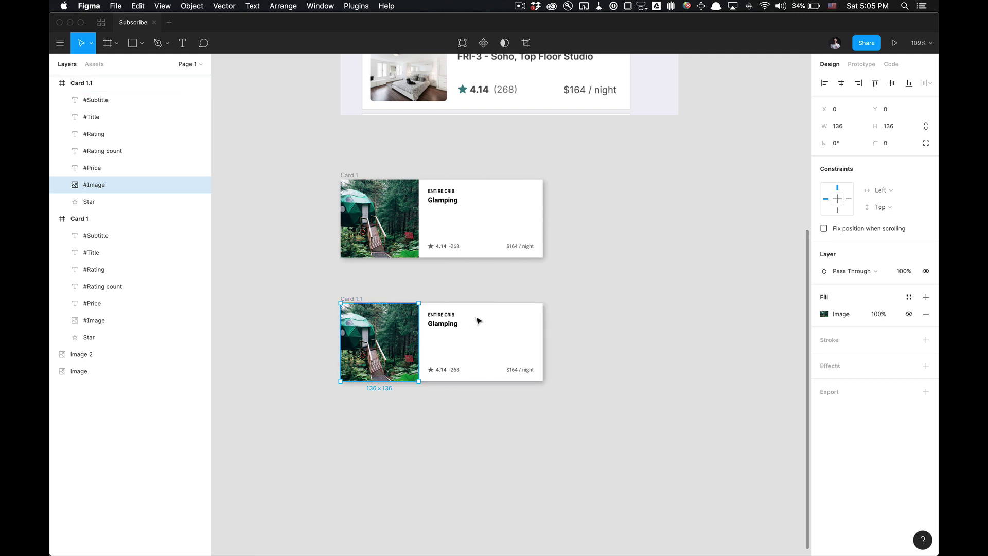
left_click(478, 321)
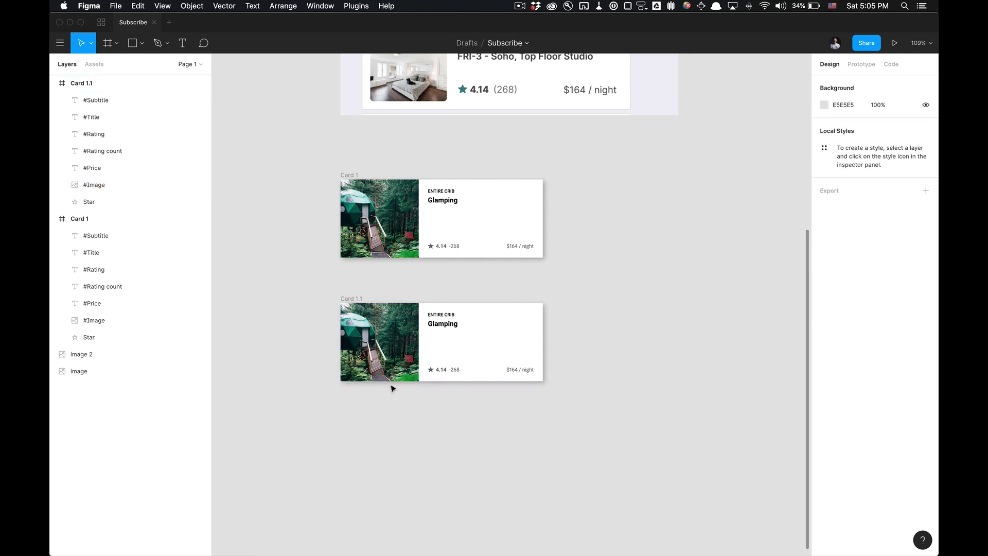
key("f")
key("Escape")
left_click(353, 330)
key("BackSpace")
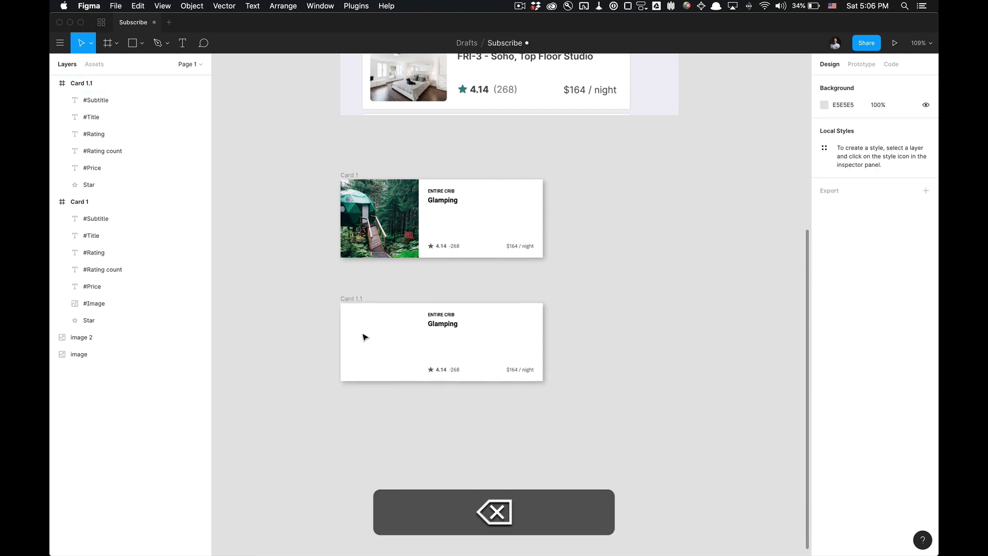
key("super+z")
key("super+BackSpace")
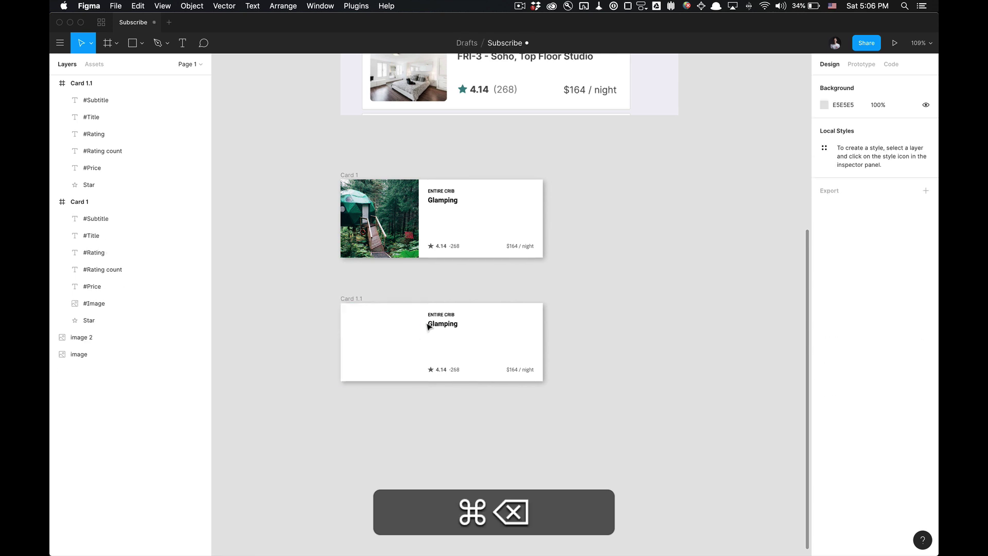
key("super+z")
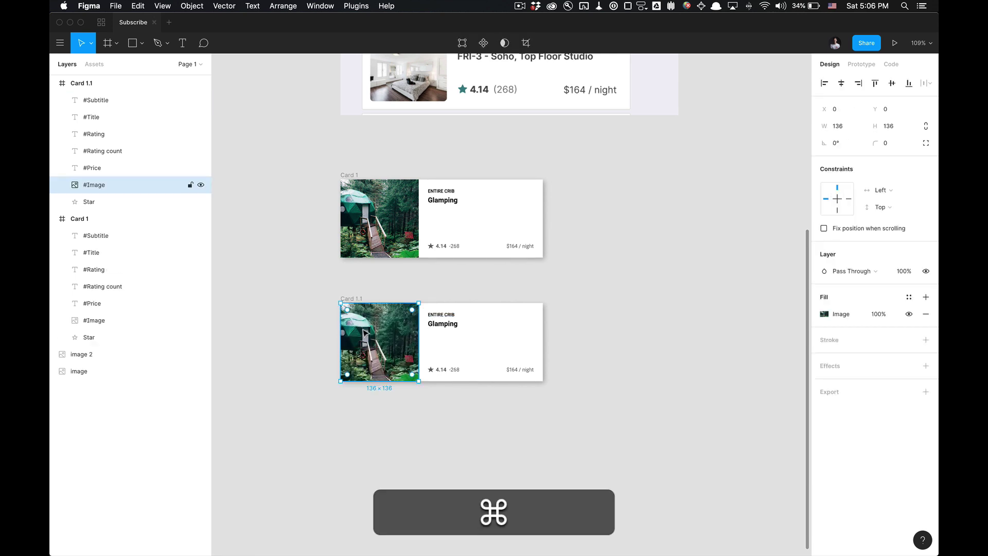
scroll(374, 351, "up", 1)
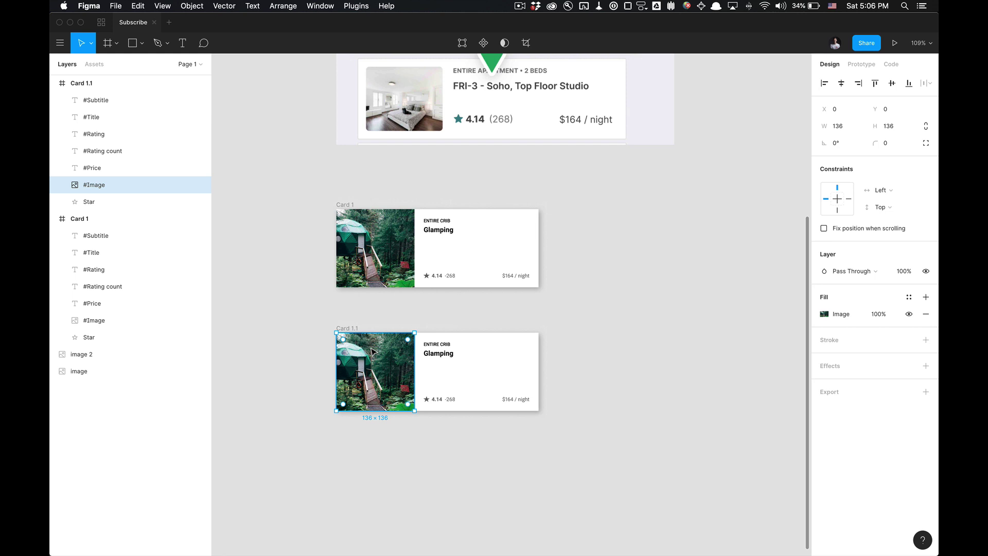
key("Escape")
left_click(359, 313)
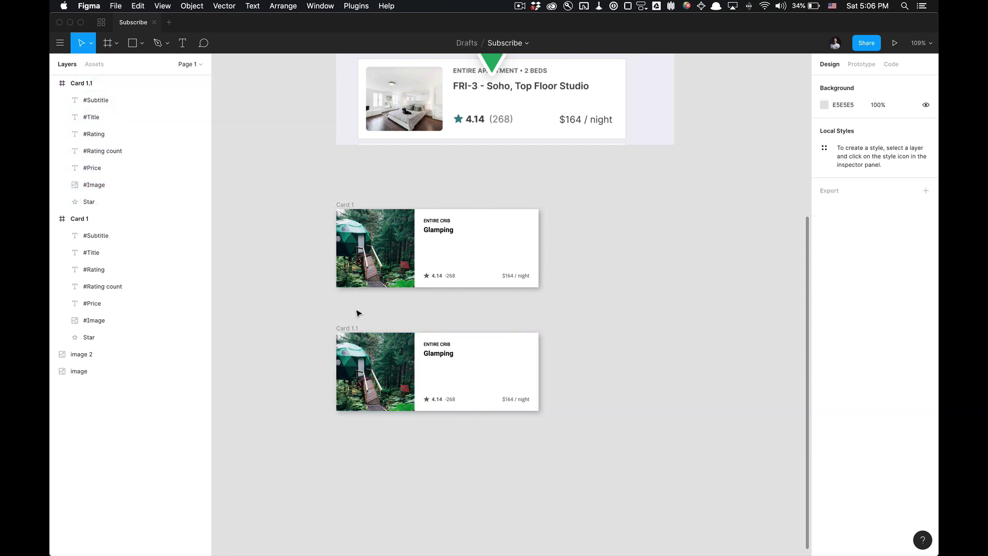
scroll(359, 313, "up", 5)
scroll(359, 313, "right", 1)
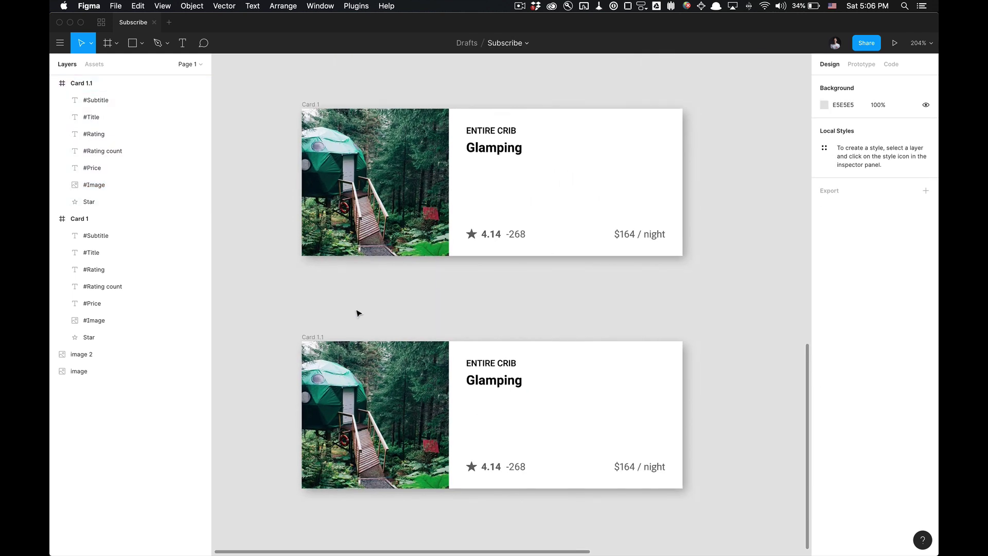
left_click(318, 337)
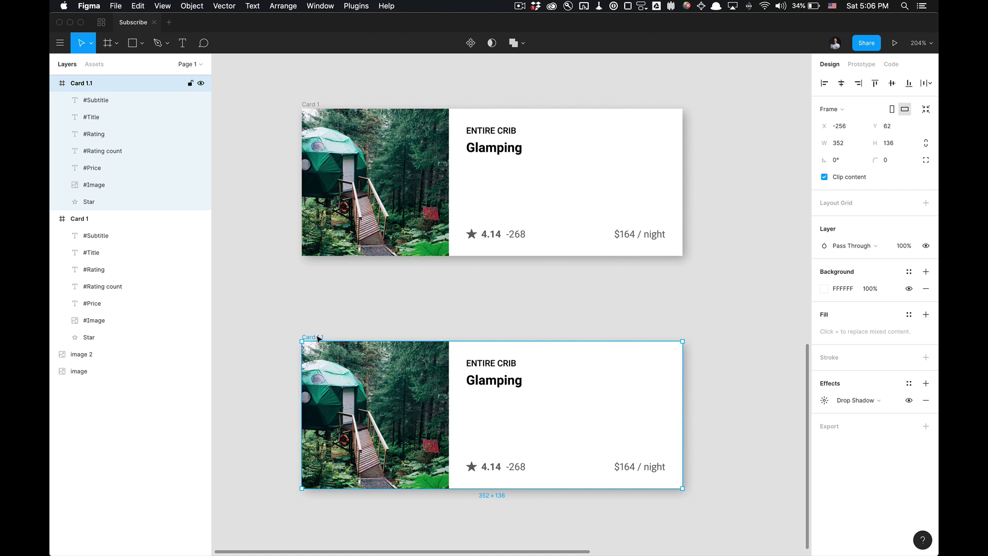
left_click(349, 308)
scroll(349, 307, "down", 3)
scroll(371, 334, "down", 2)
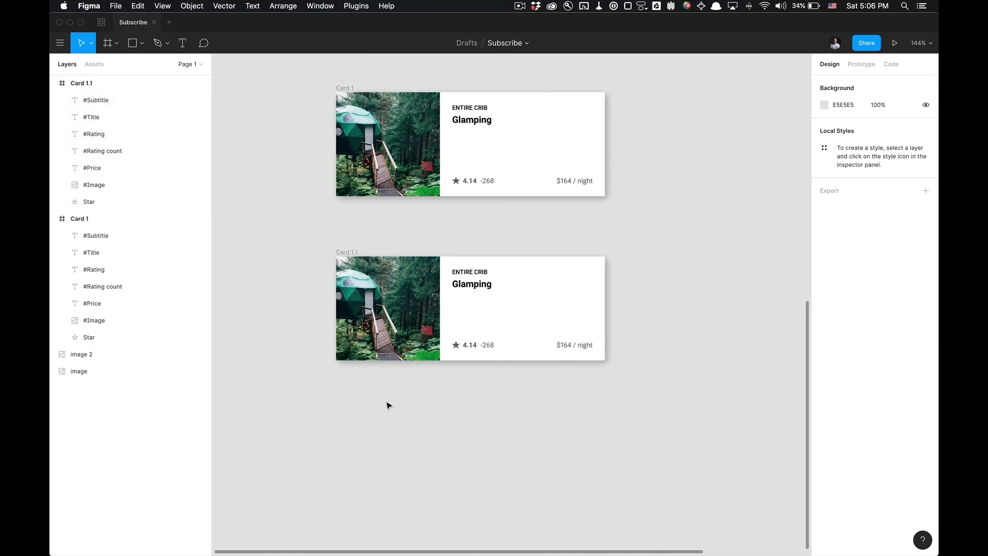
key("f")
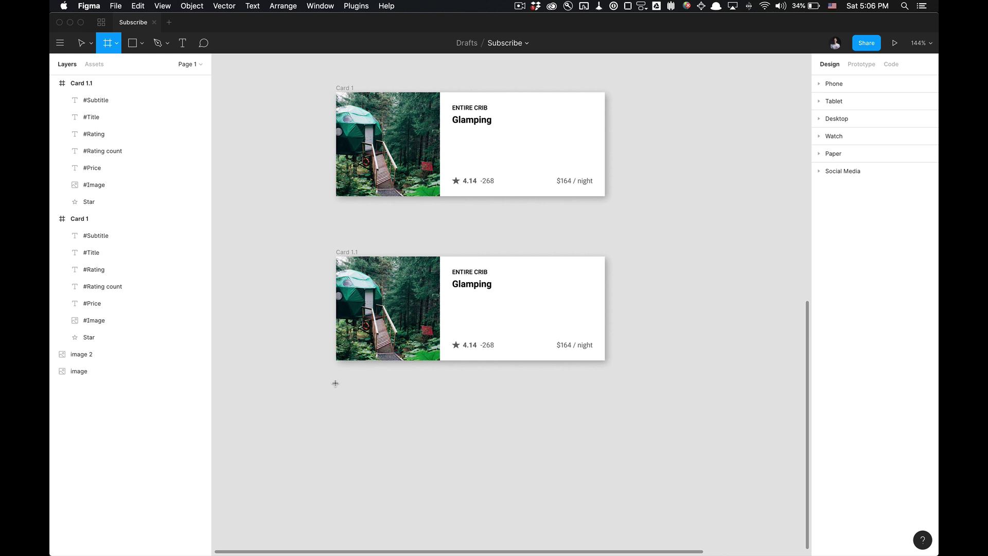
key("Escape")
left_click(355, 251)
left_click(342, 260)
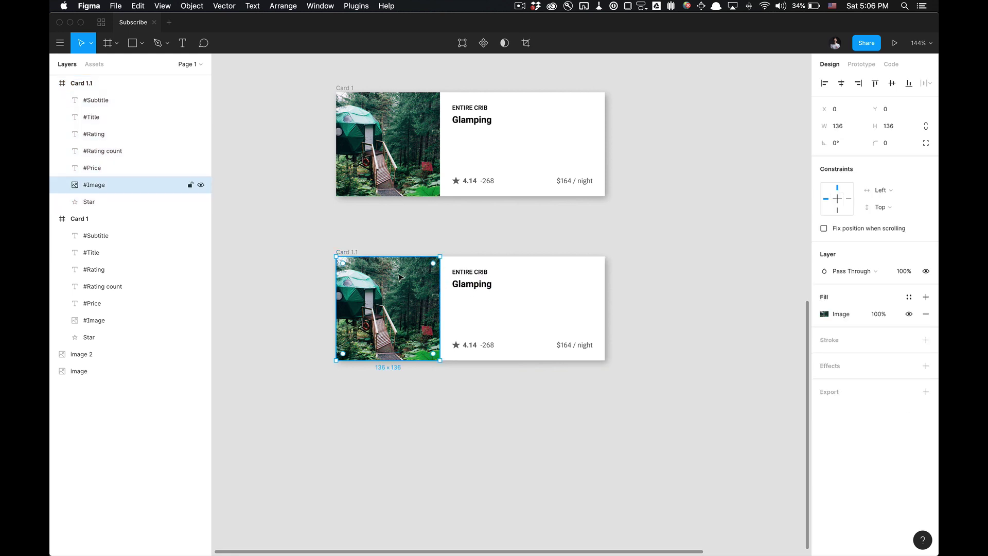
- Delete the photo from Card 1.1 and draw a rectangle in its photo area
key("BackSpace")
key("r")
left_click(335, 271)
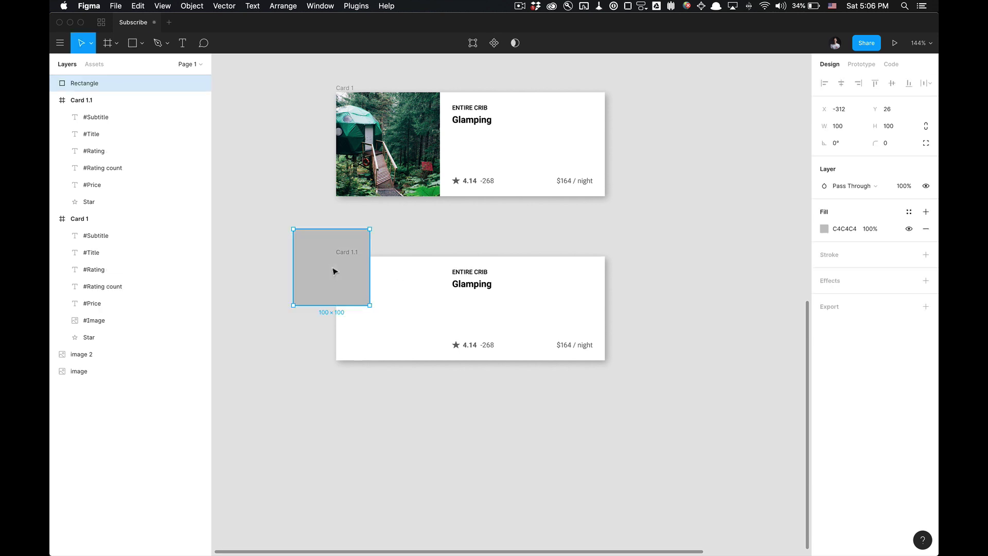
key("Escape")
key("BackSpace")
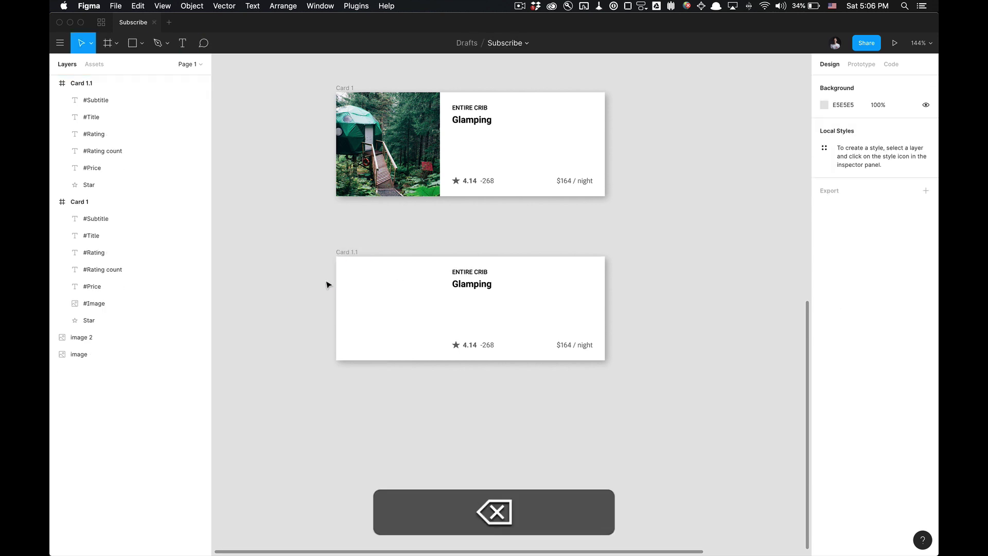
key("r")
left_click_drag(356, 270, 407, 337)
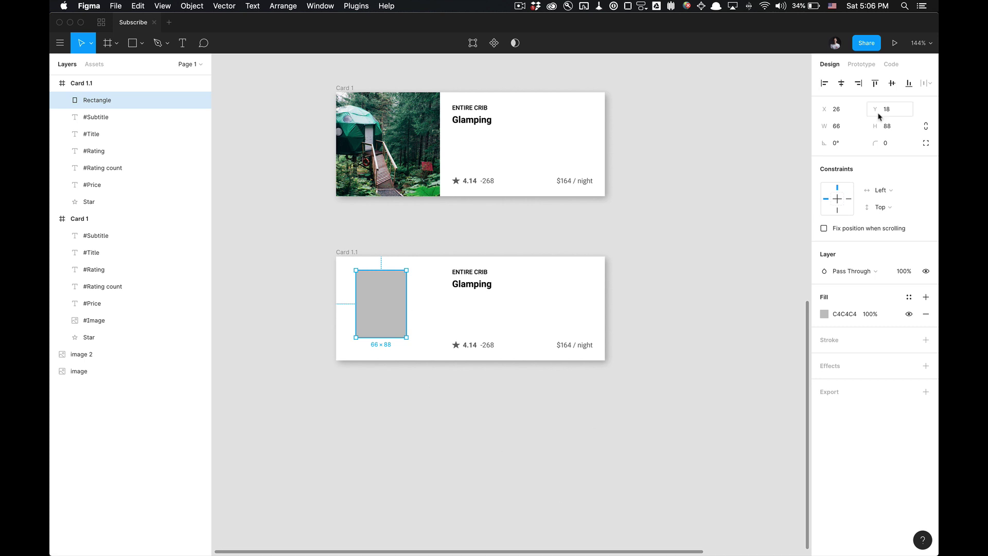
- Size the rectangle to 136 × 136 and align it to the card's left and top
left_click(854, 130)
type("136")
key("Tab")
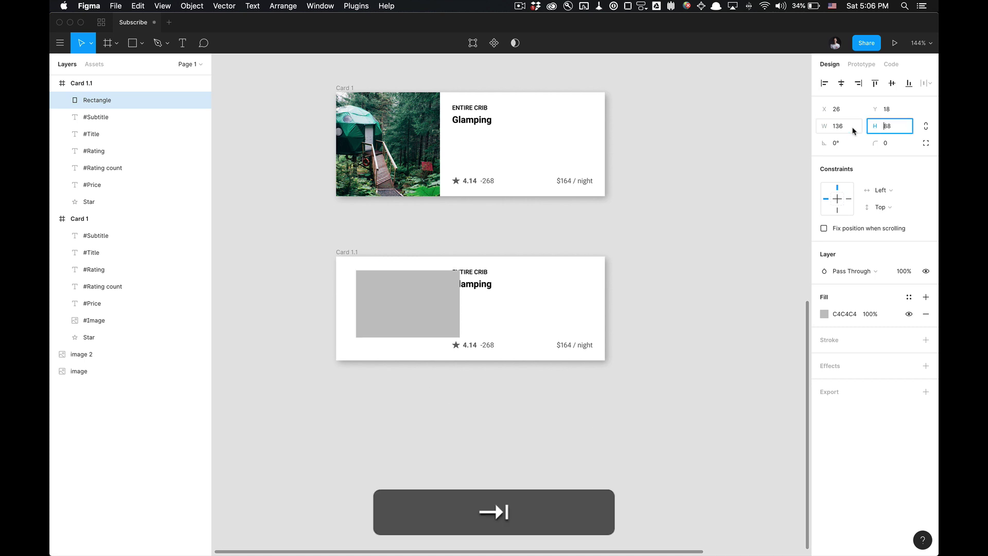
type("123")
key("BackSpace")
key("BackSpace")
type("36")
key("Return")
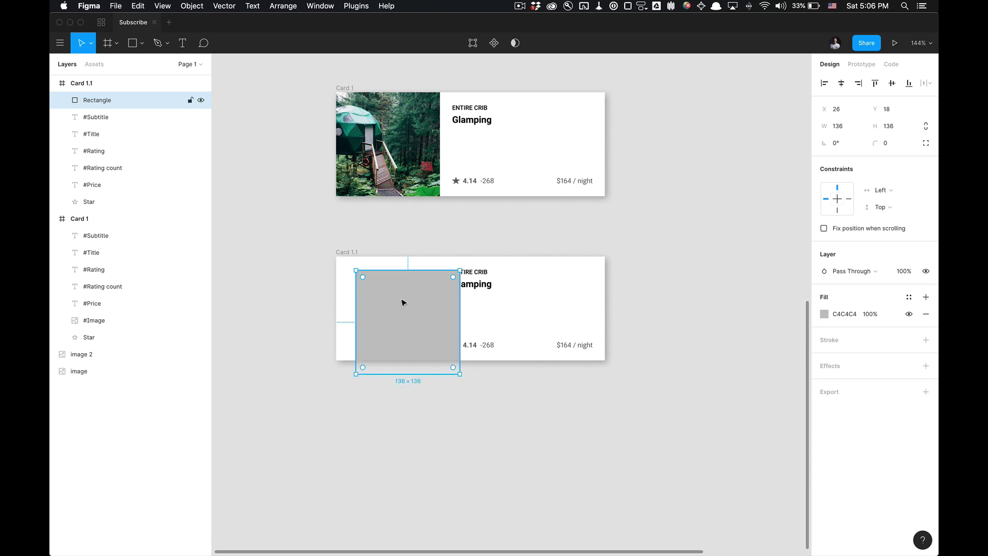
key("alt")
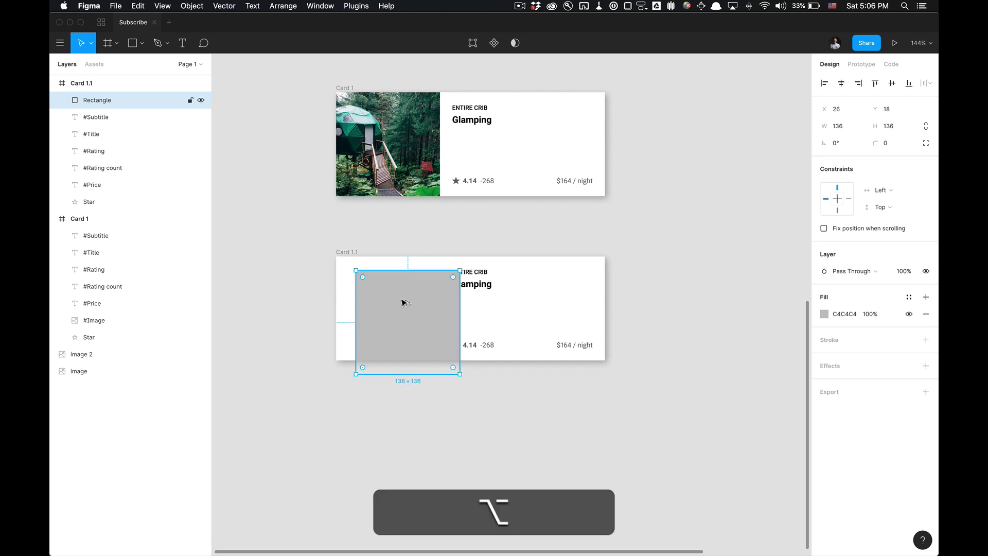
key("alt+a")
key("alt+w")
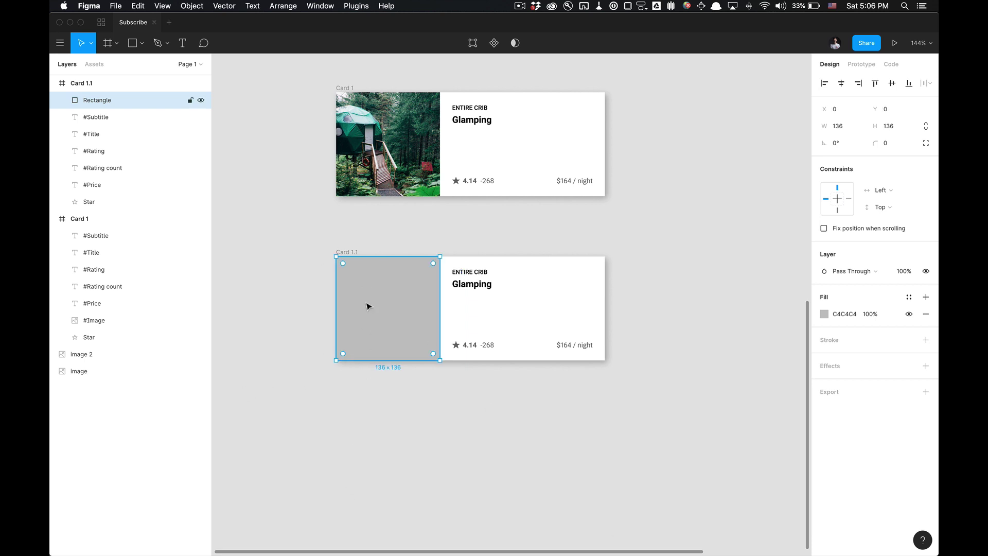
- Change the Card 1.1 rectangle's fill type from Solid to Image at 100%
left_click(824, 315)
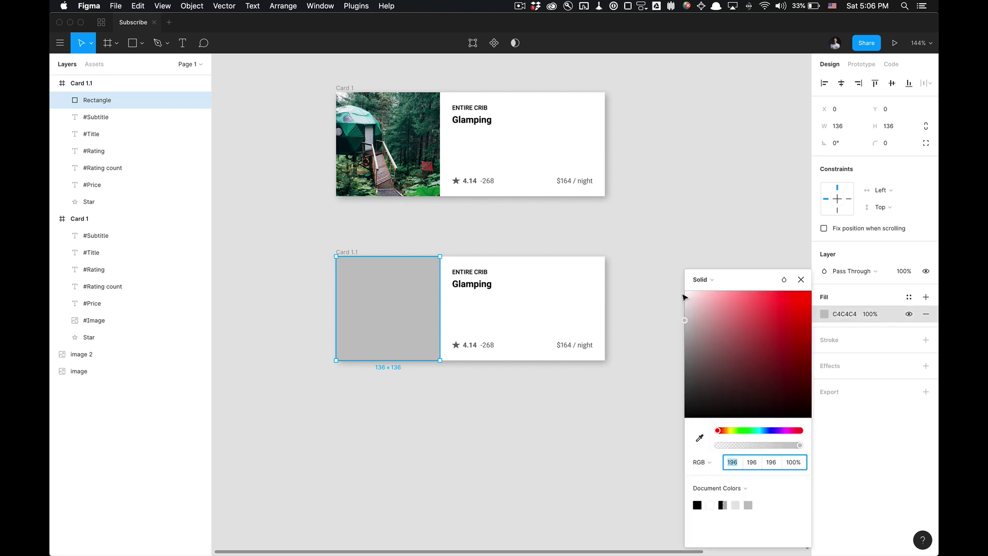
left_click(702, 279)
left_click(723, 344)
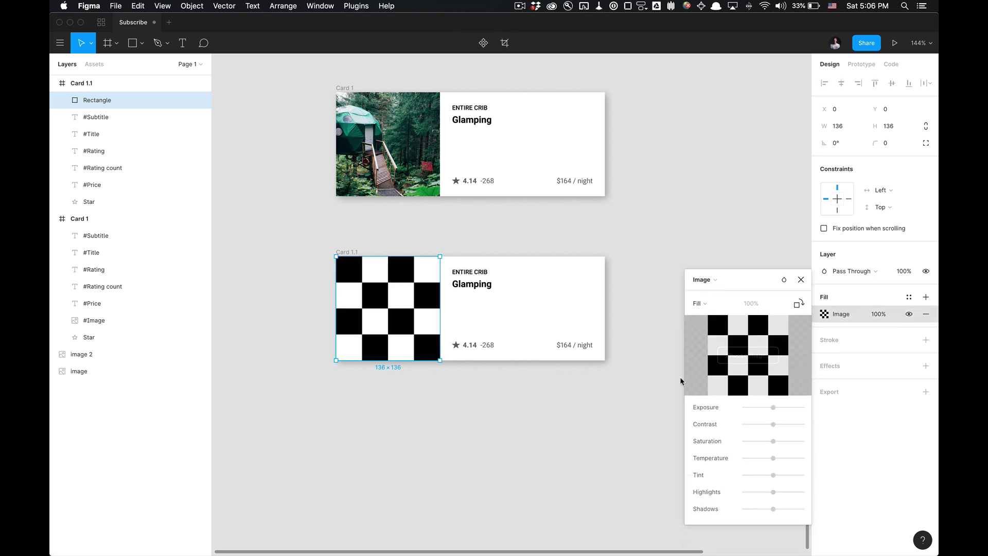
left_click(449, 416)
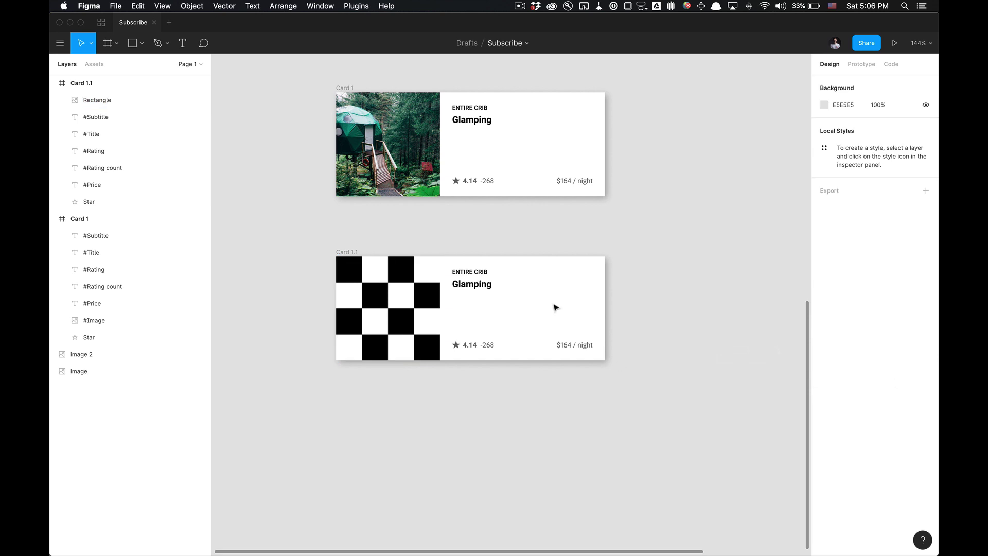
left_click(410, 288)
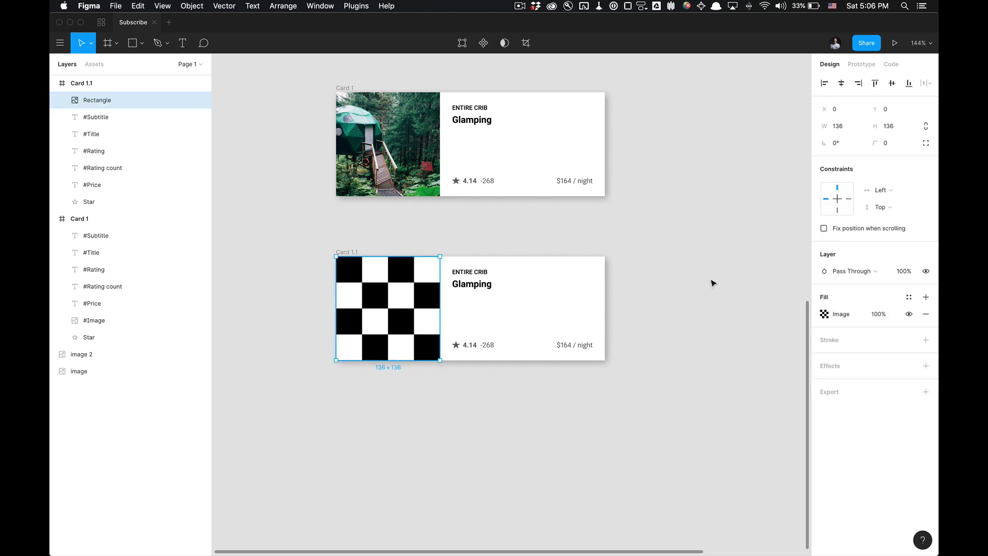
left_click(824, 314)
left_click(714, 303)
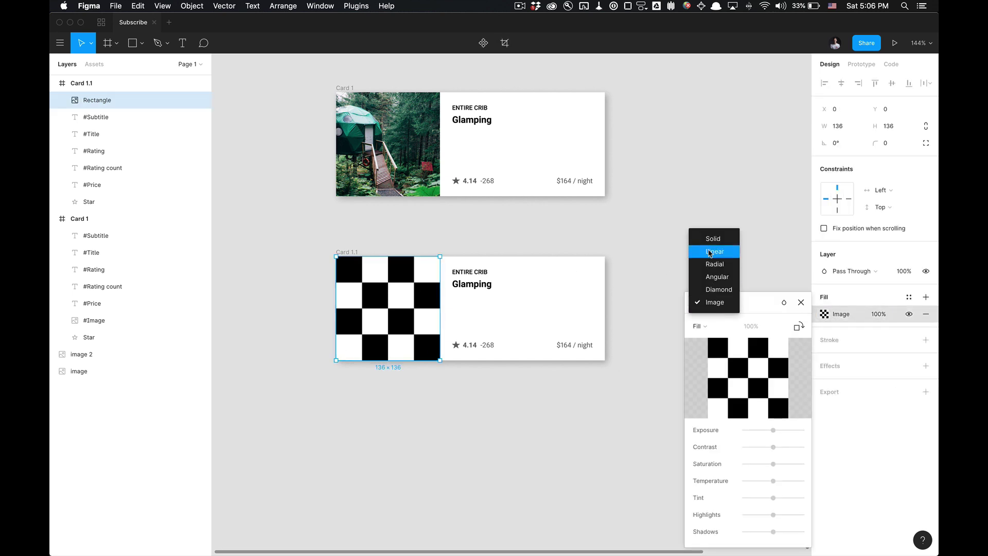
left_click(634, 266)
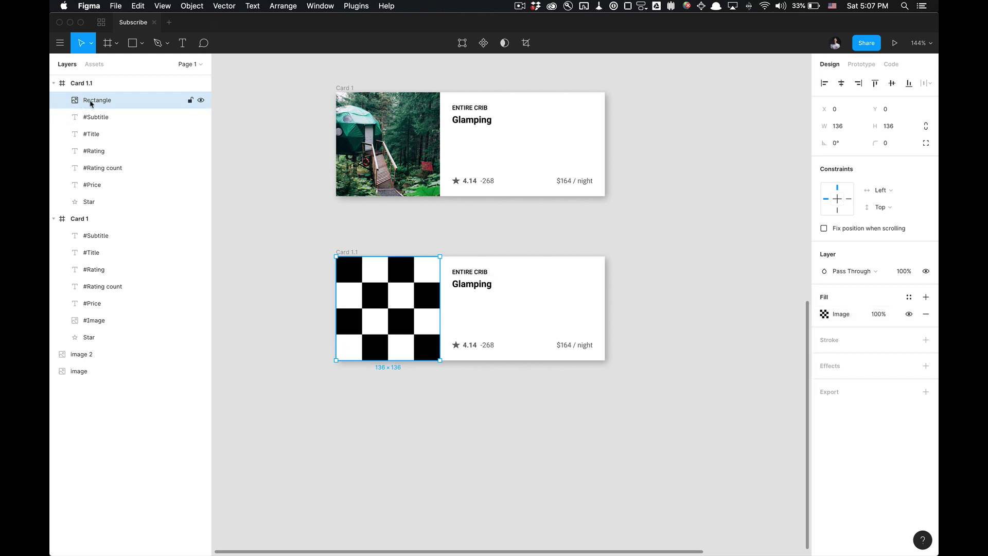
- Zoom in on the cards and try editing the lower card's subtitle, undoing the change
left_click(257, 289)
key("shift+1")
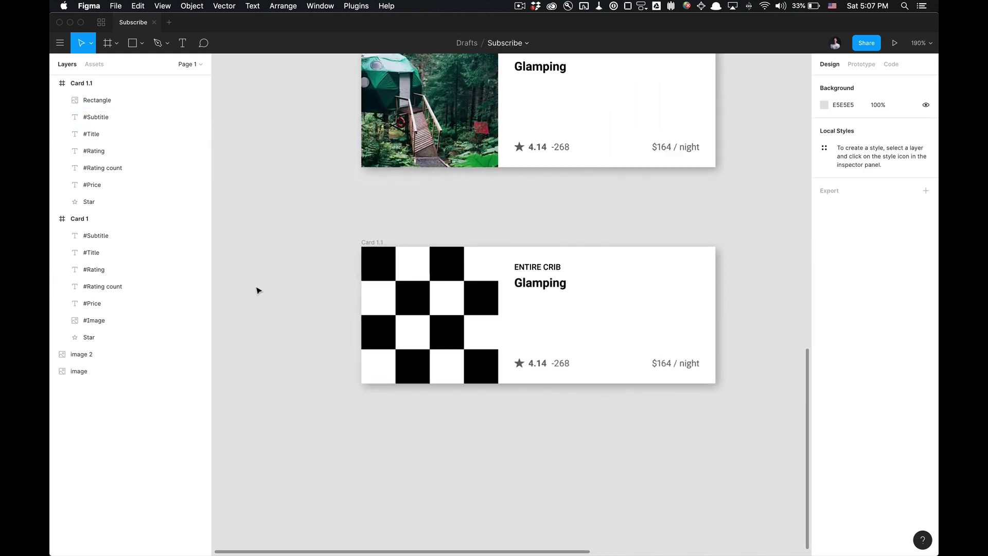
scroll(258, 291, "down", 3)
left_click(349, 356)
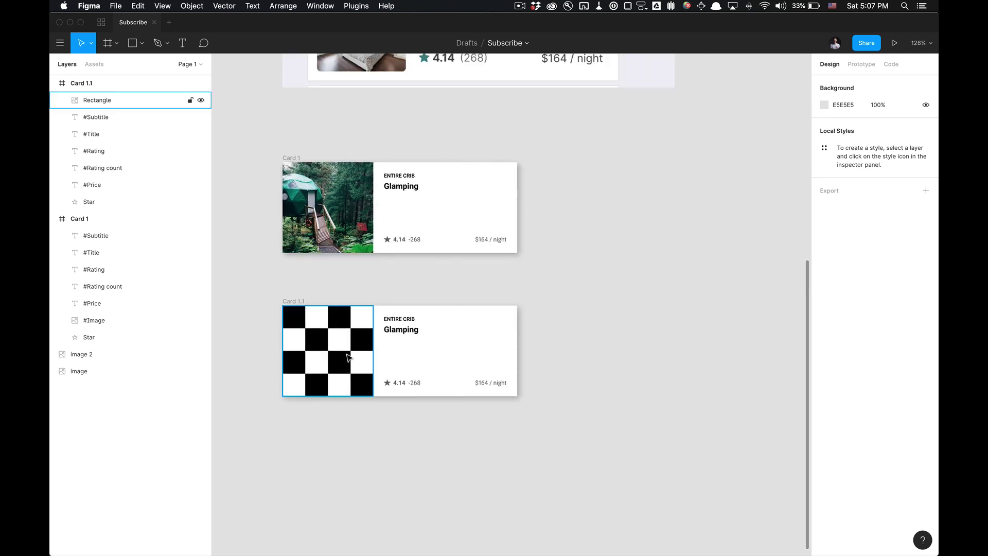
left_click(399, 320)
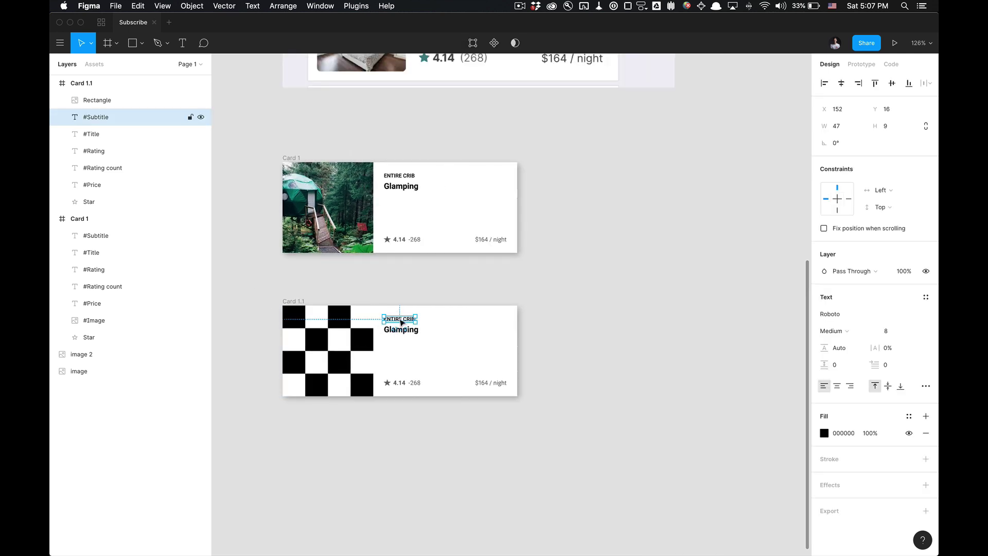
double_click(402, 322)
type("C")
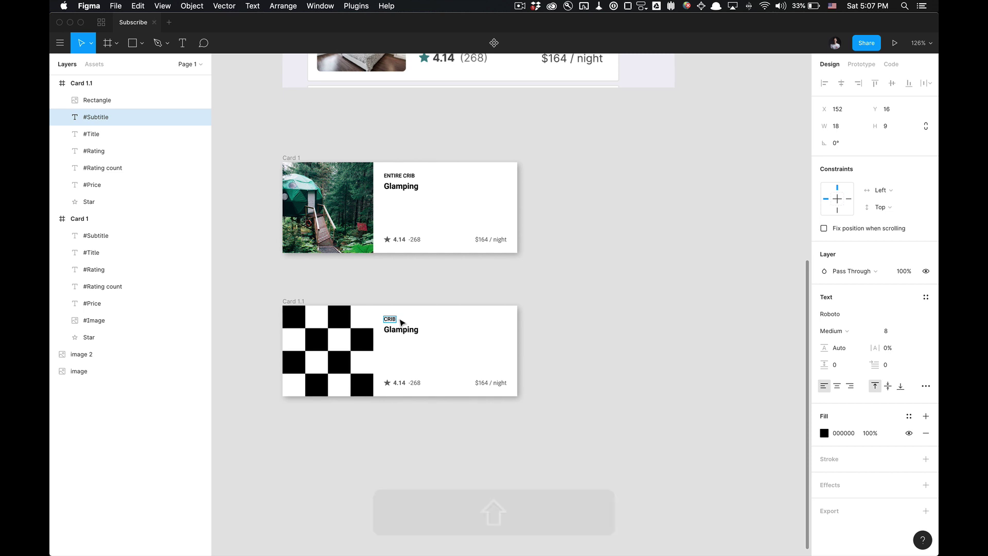
key("super+z")
key("super+z")
- Replace the lower card's Glamping title with 'Title' and its ENTIRE CRIB subtitle with 'SUBTITLE'
left_click(389, 336, "super")
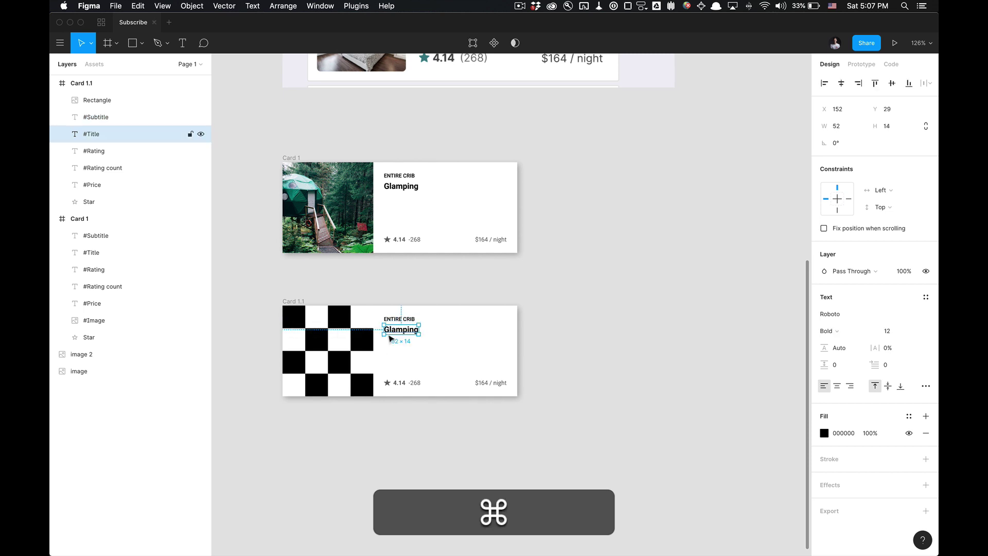
key("super+r")
key("Return")
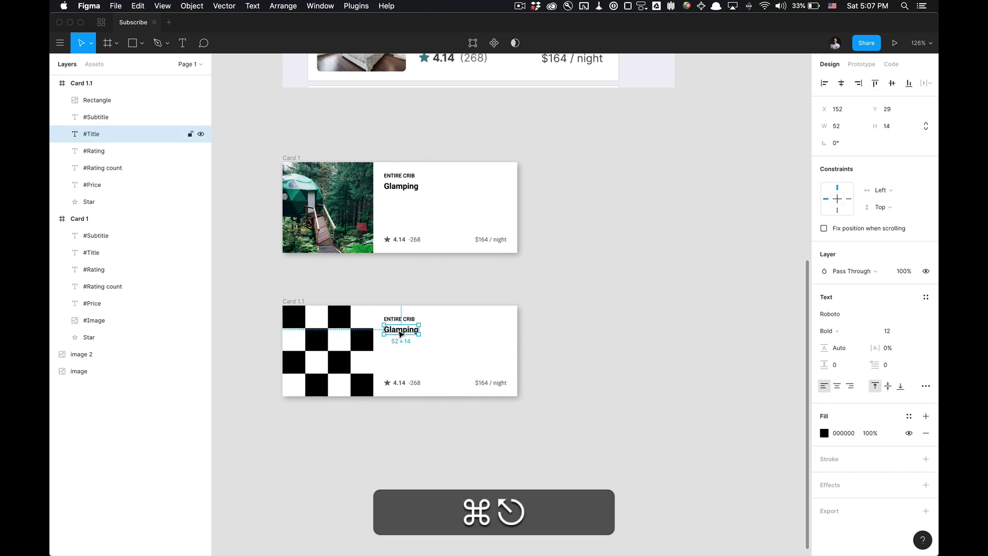
key("Return")
type("Title")
key("Return")
key("BackSpace")
left_click(396, 319, "super")
type("SUBTITLE")
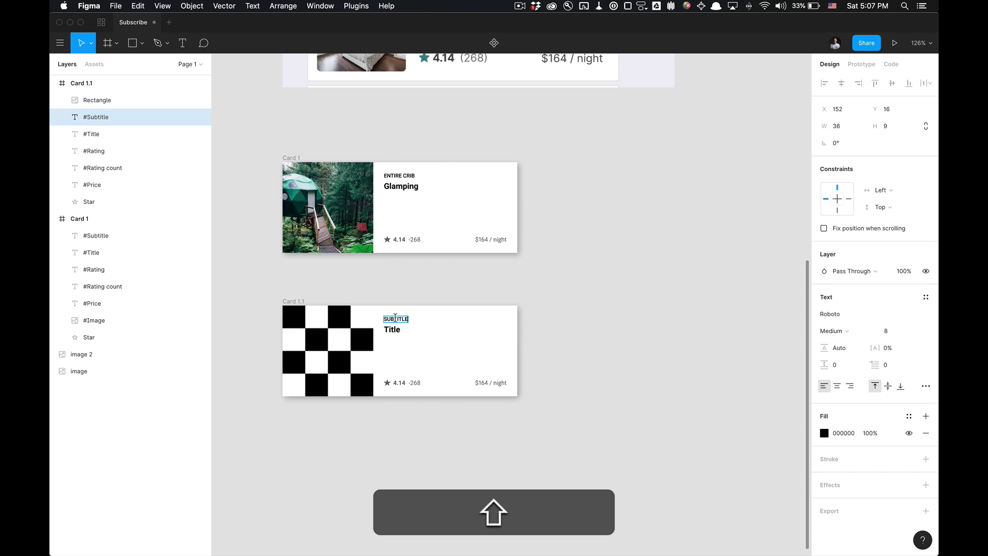
key("Escape")
- Change the second card's rating from 4.14 to 5.00
scroll(397, 332, "up", 5)
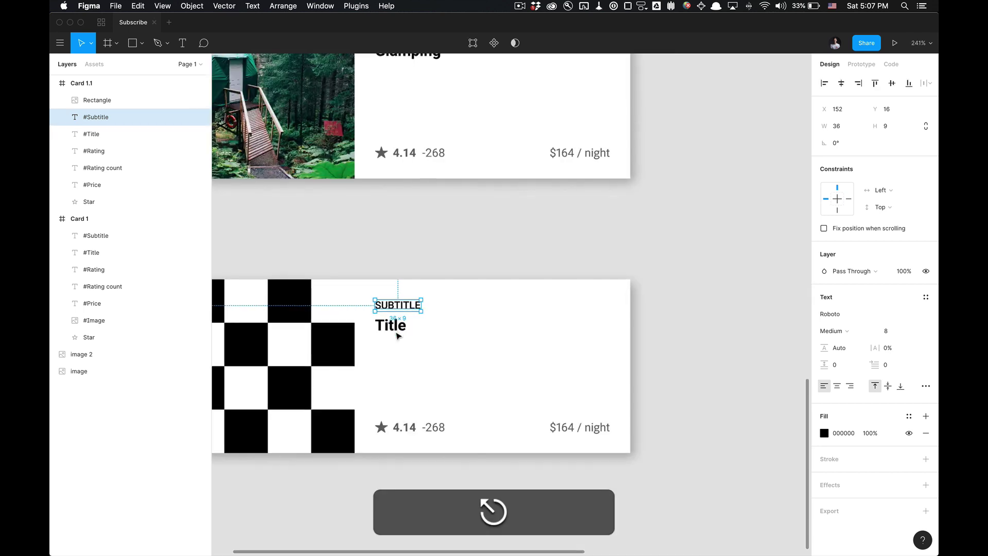
scroll(397, 335, "up", 2)
scroll(397, 335, "right", 2)
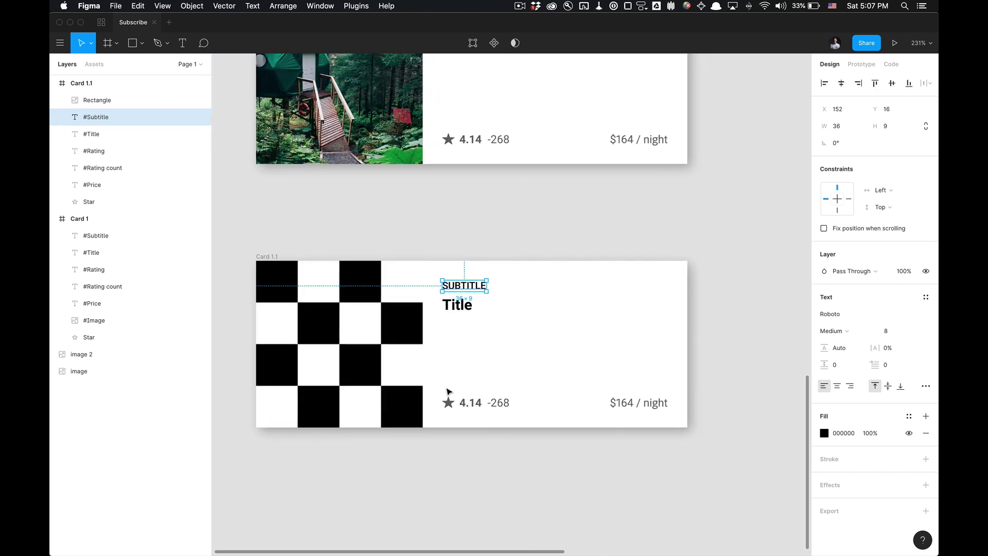
left_click(470, 406)
double_click(468, 404)
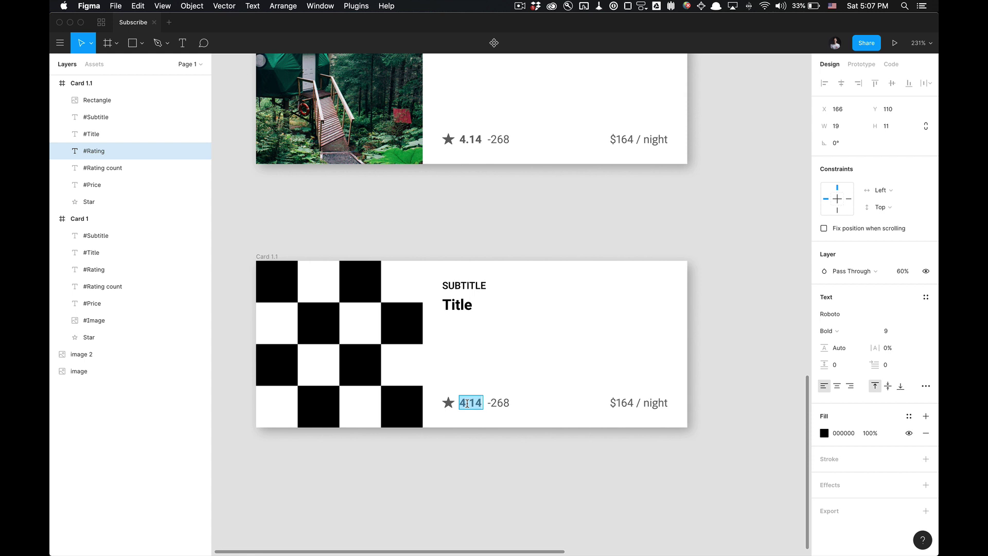
type("5.00")
key("Escape")
- Change the review count from -268 to (100)
left_click(494, 403)
double_click(495, 403)
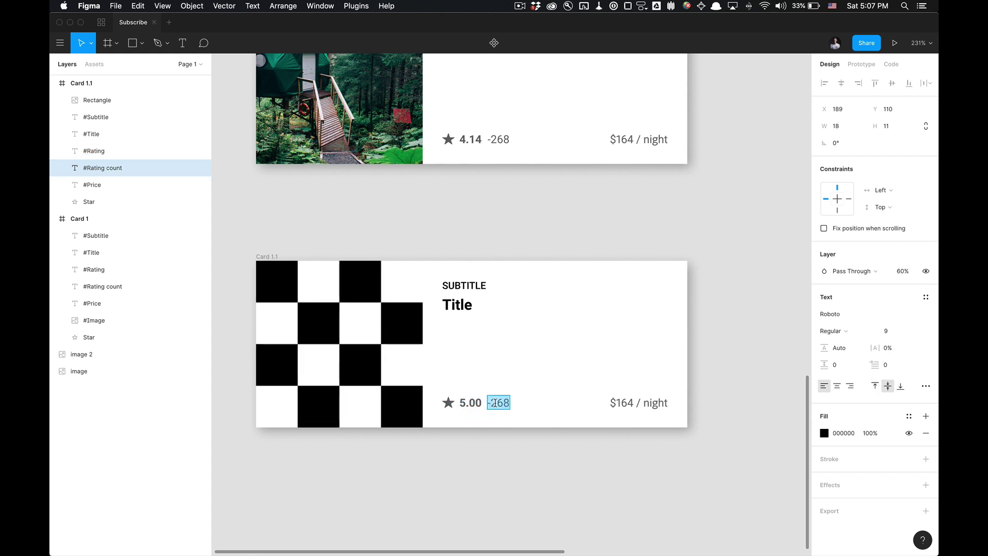
left_click(525, 242)
left_click(527, 45)
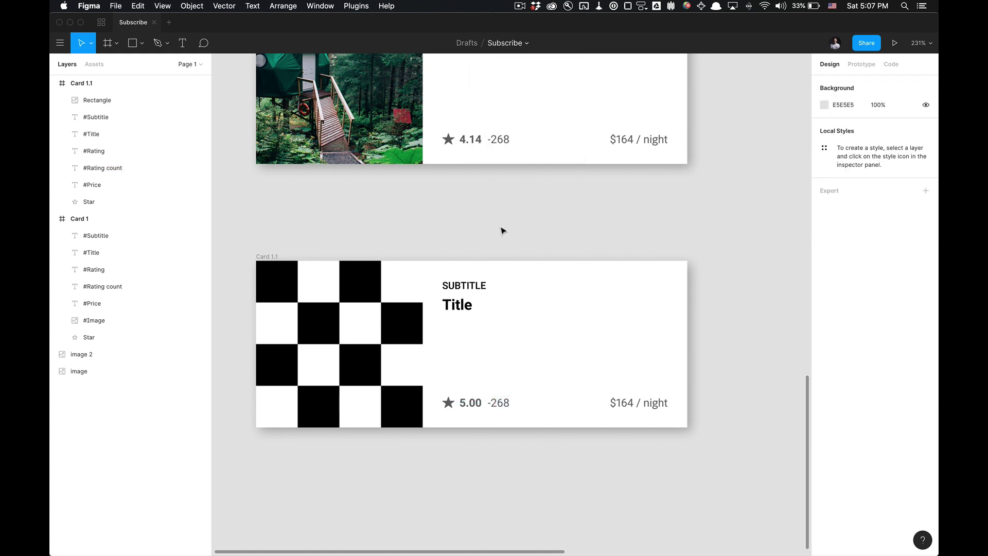
double_click(507, 401)
type("()")
key("shift+Left")
type("100")
key("Escape")
- Change the price from $164 / night to $200 / night
double_click(628, 407)
key("Left")
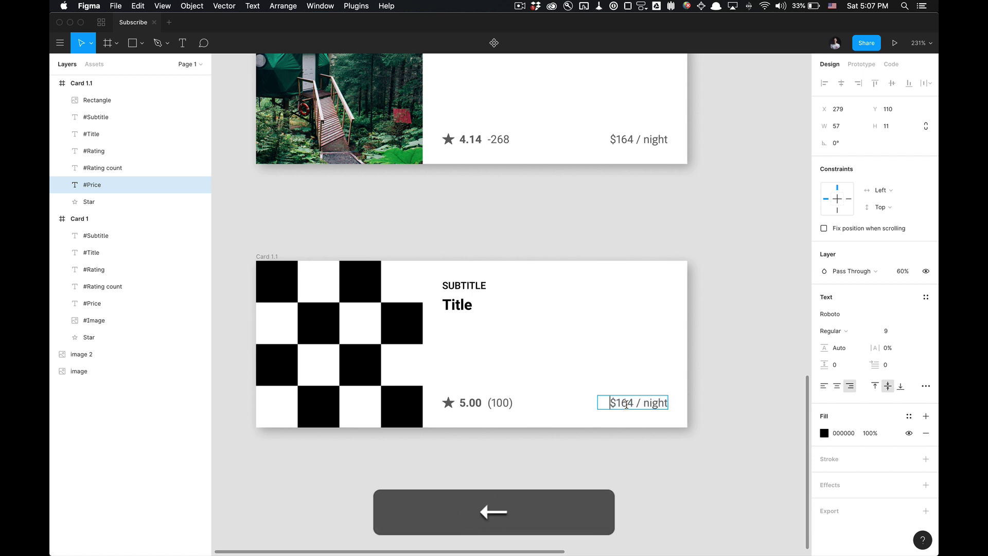
key("Right")
key("shift+Right")
type("200")
key("Escape")
key("Escape")
scroll(613, 497, "up", 3)
scroll(611, 498, "down", 5)
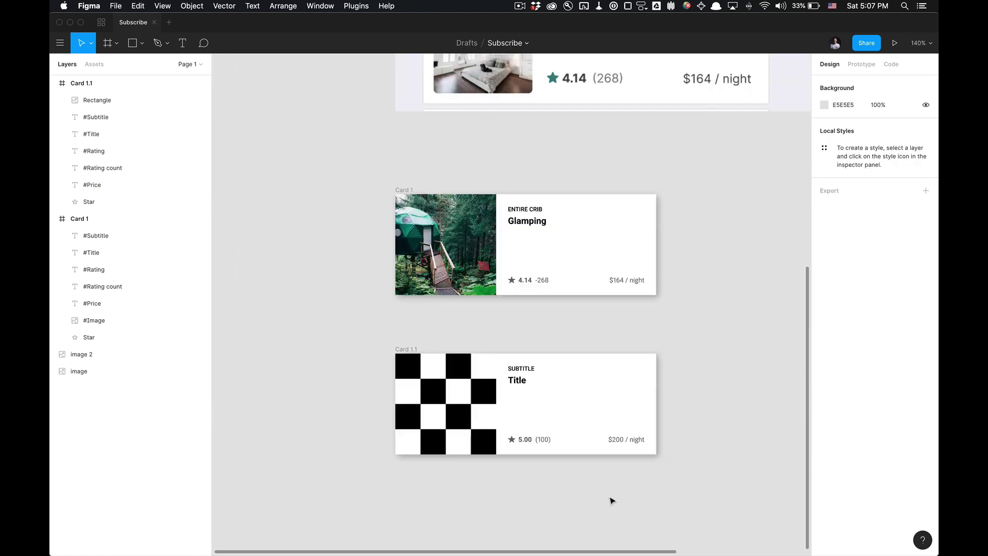
- Select the #Price layer of Card 1.1 in the Layers panel
scroll(582, 463, "down", 1)
left_click(543, 411)
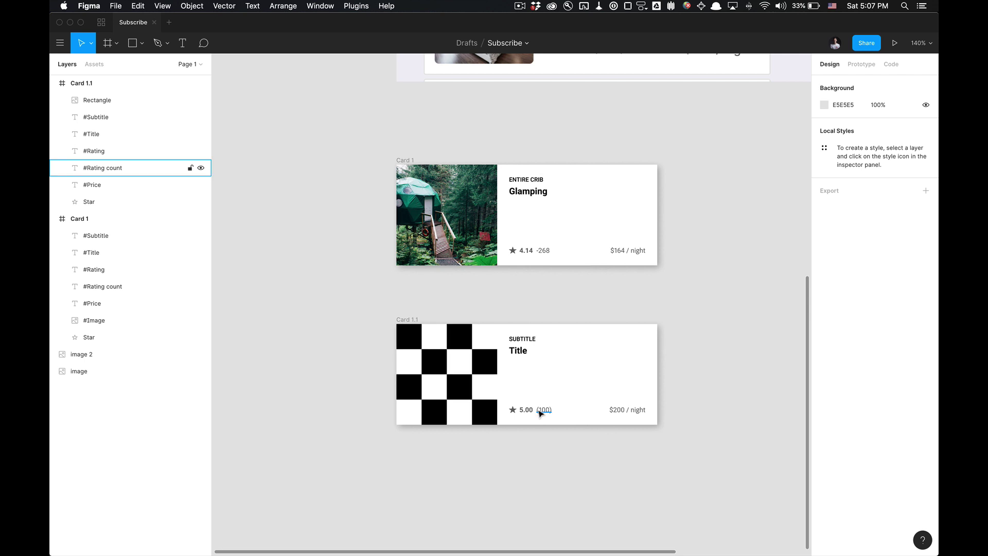
left_click(101, 185)
left_click(103, 124, "shift")
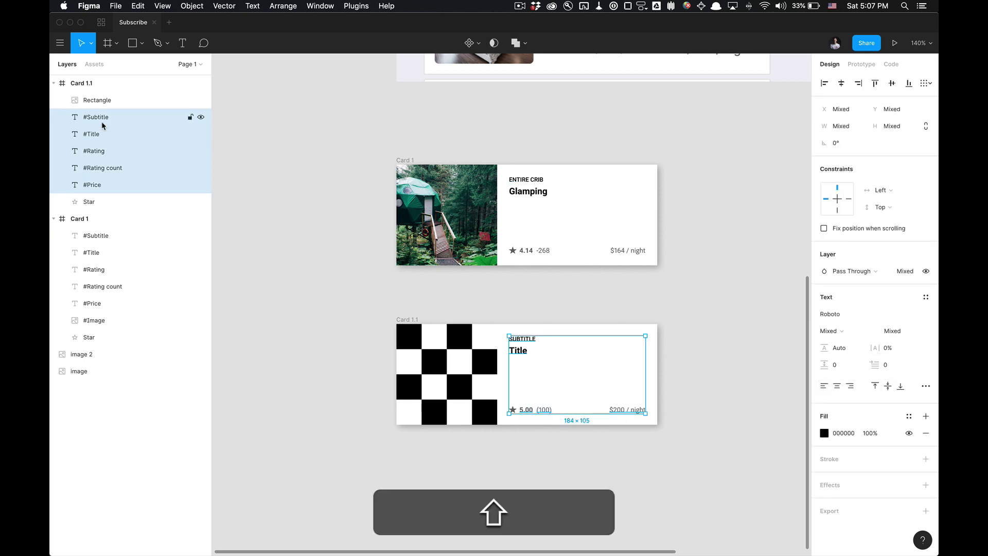
left_click(120, 186)
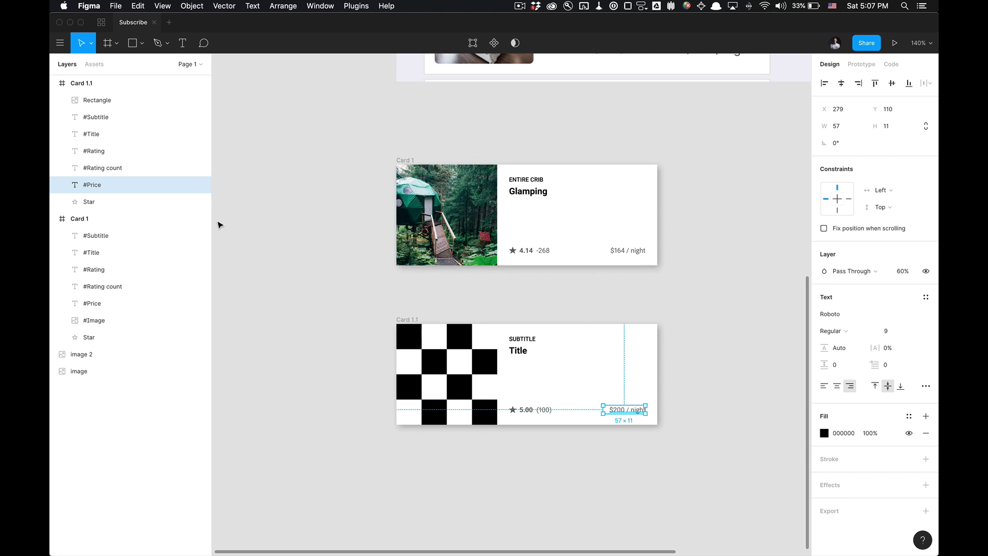
- Snap Figma to the left half and the Google Sheet to the right, narrowing the Layers panel
key("ctrl+alt+super+Left")
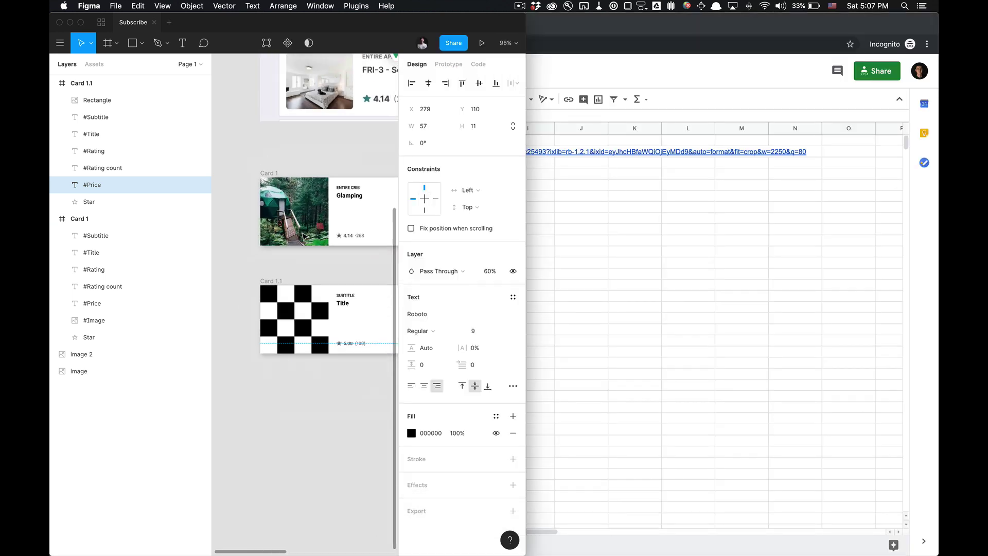
scroll(304, 236, "up", 5)
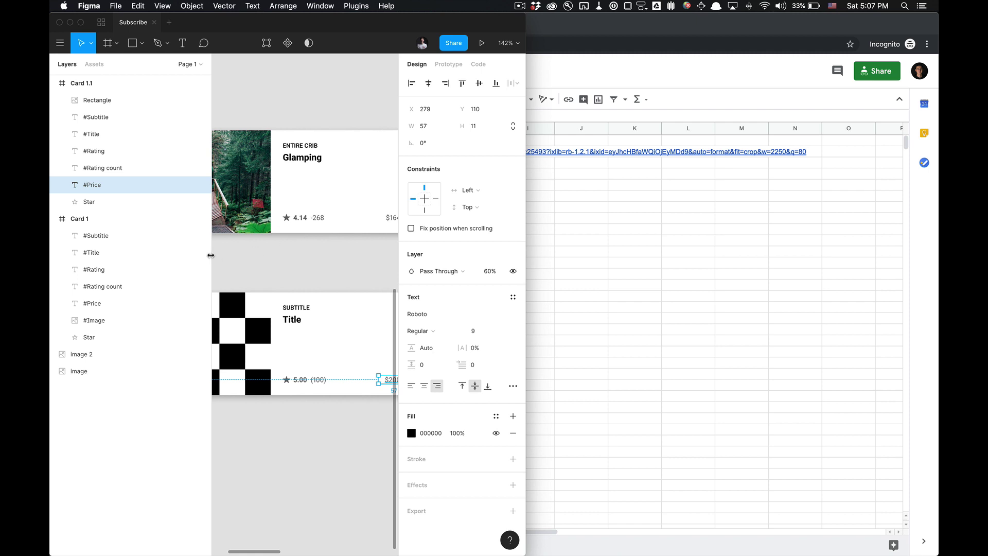
left_click_drag(210, 256, 153, 257)
scroll(222, 281, "left", 3)
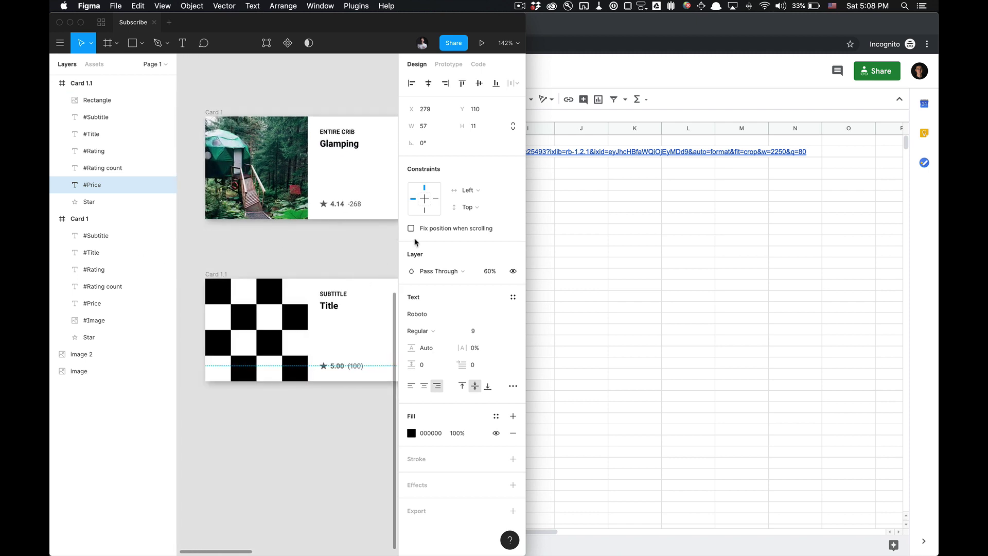
scroll(329, 239, "right", 2)
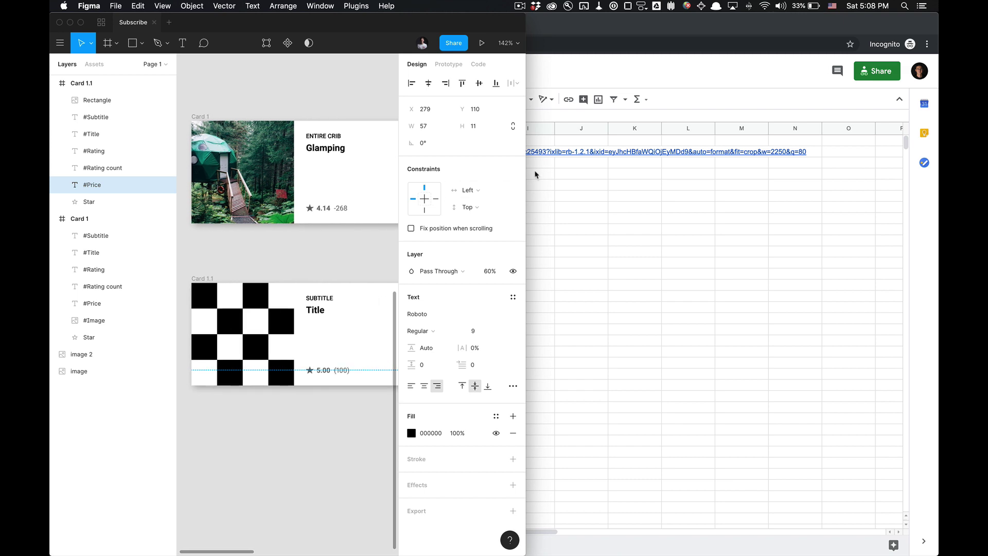
left_click(602, 185)
key("ctrl+alt+super+Right")
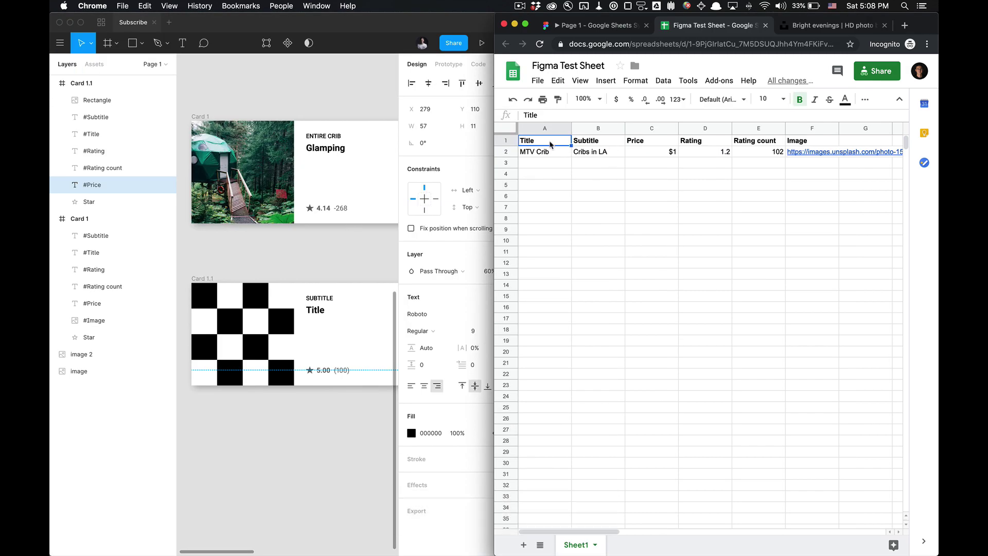
key("Right")
key("Right")
key("Right")
key("Right")
key("Right")
key("Left")
key("Left")
key("Left")
key("Left")
key("Left")
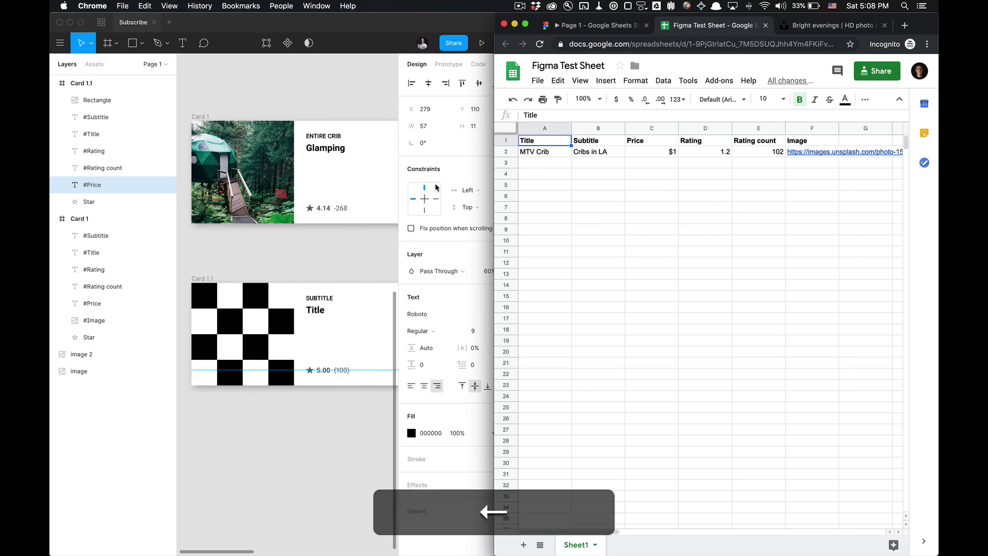
- Move Card 1.1's #Title layer above #Subtitle in the layer order
left_click(96, 120)
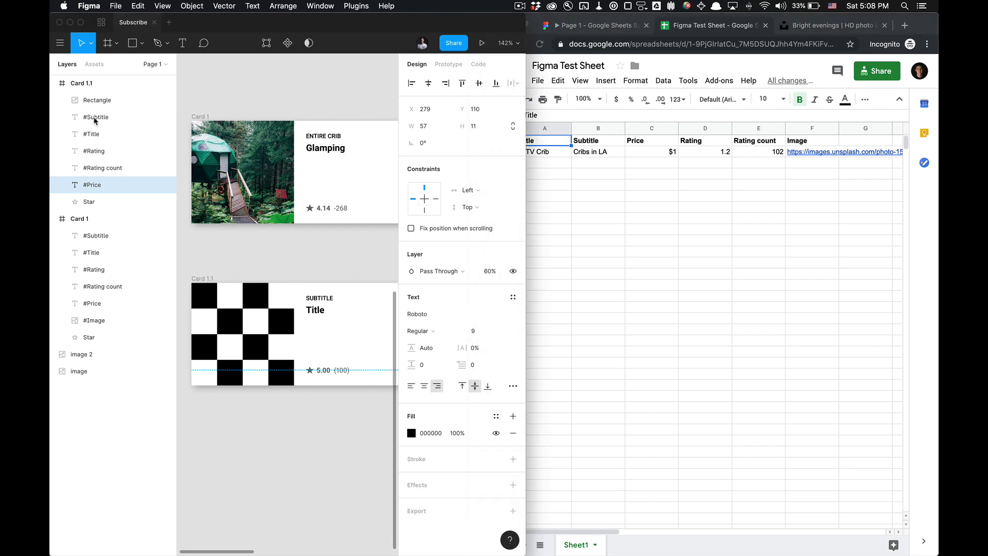
left_click(97, 117)
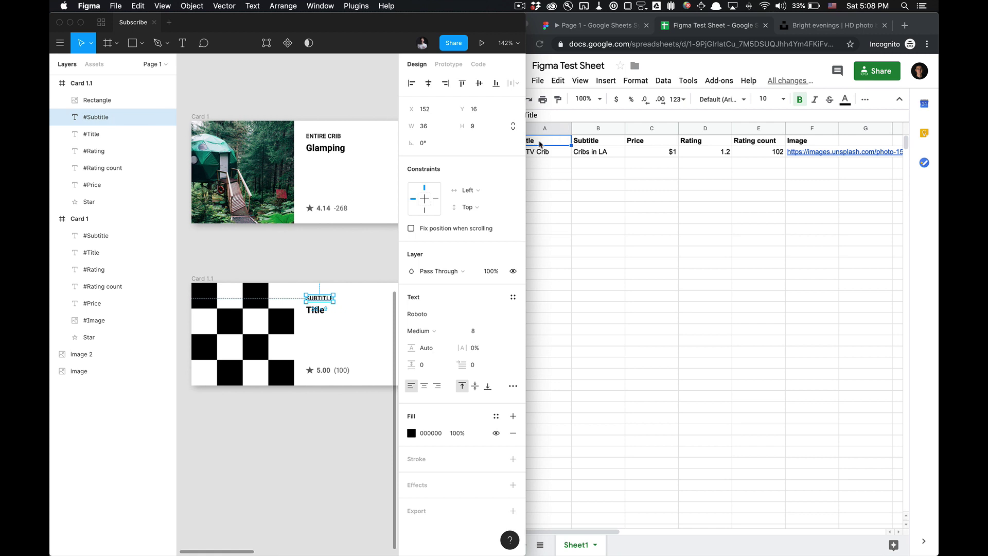
left_click(123, 135)
key("ctrl+bracketright")
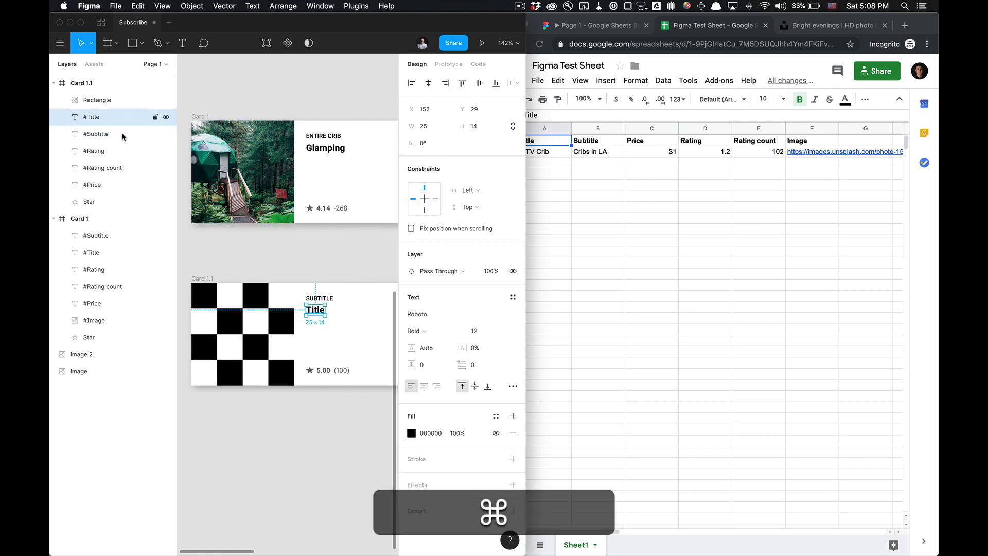
key("Tab")
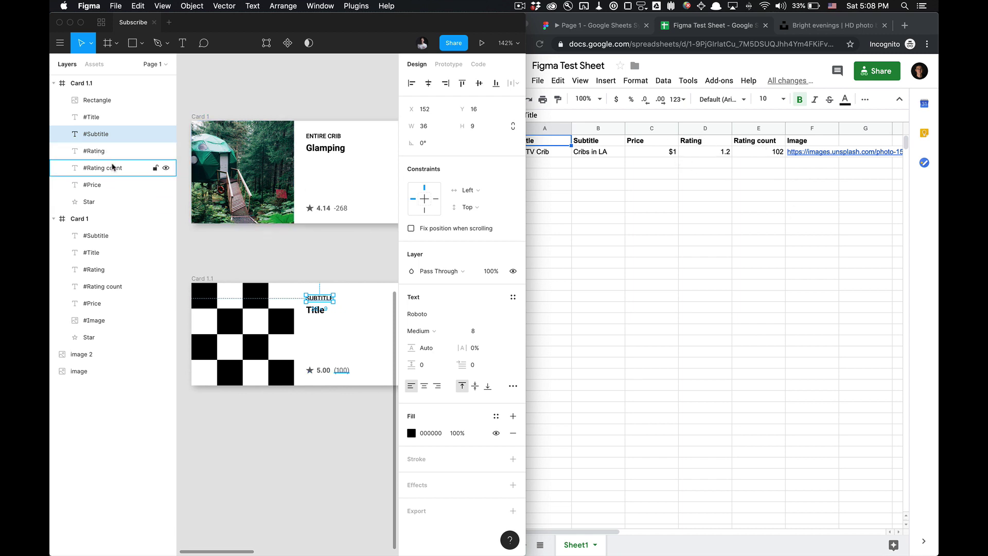
- Rename Card 1.1's photo Rectangle layer to #Image to match the sheet's Image column
left_click(807, 143)
double_click(807, 143)
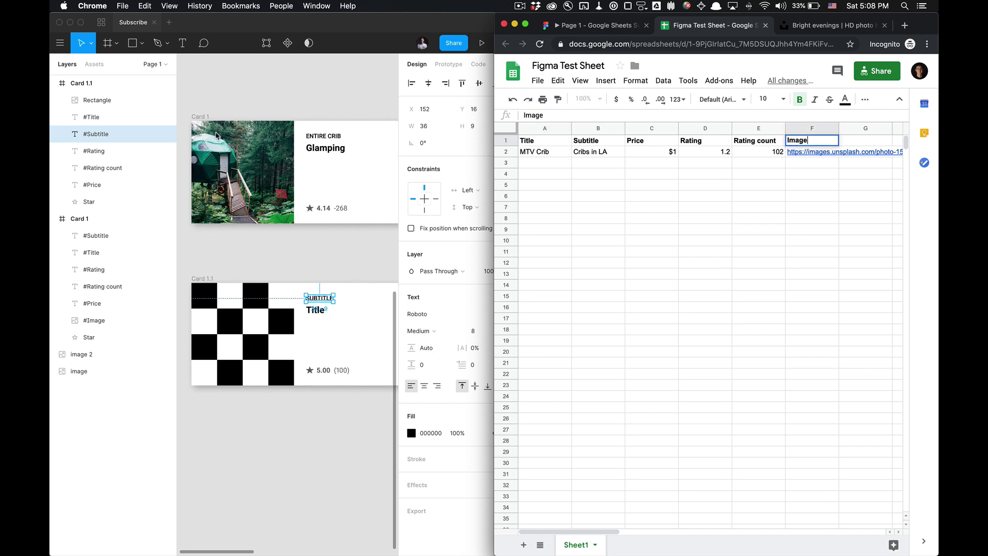
left_click(103, 106)
left_click(103, 106)
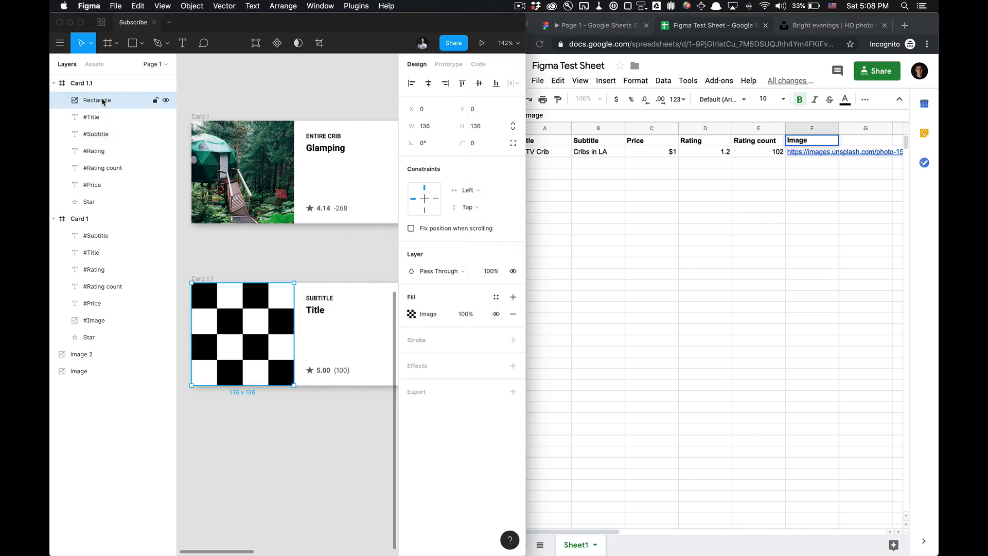
scroll(193, 227, "left", 2)
double_click(97, 100)
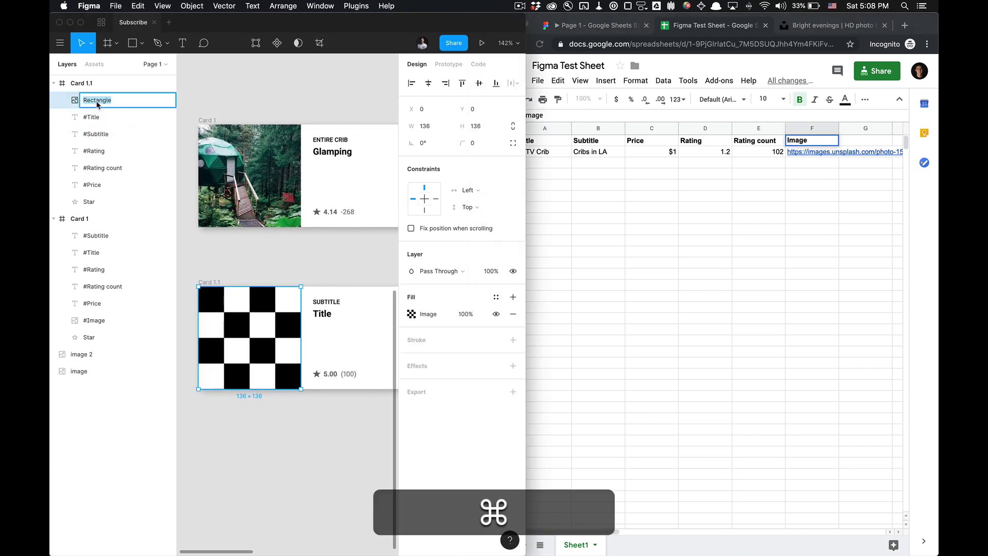
type("#Image")
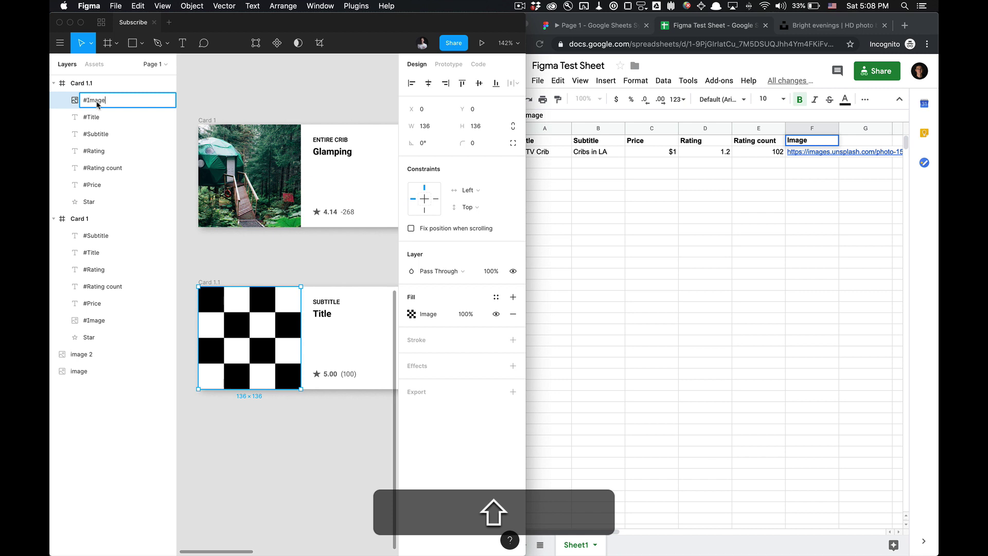
key("Return")
left_click(778, 170)
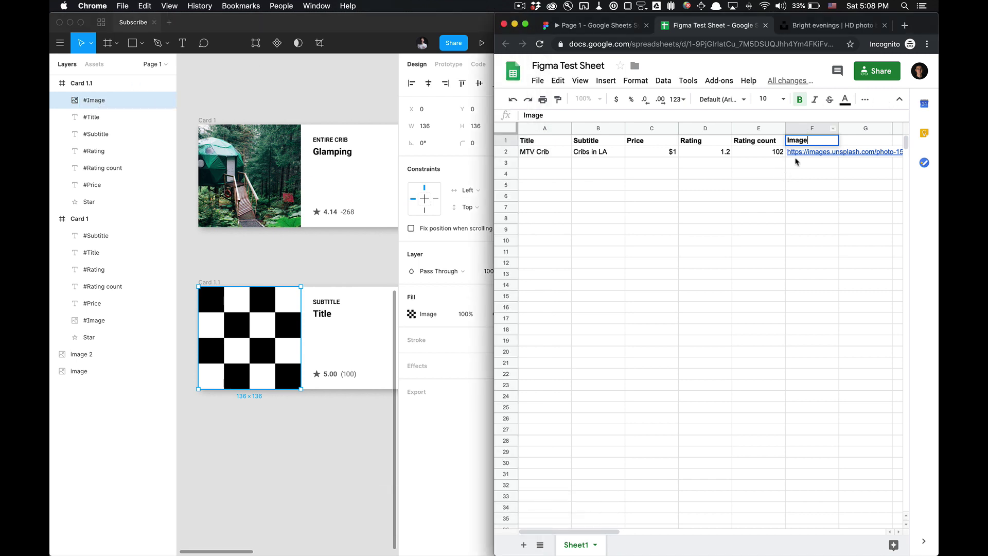
left_click(795, 189)
left_click(795, 147)
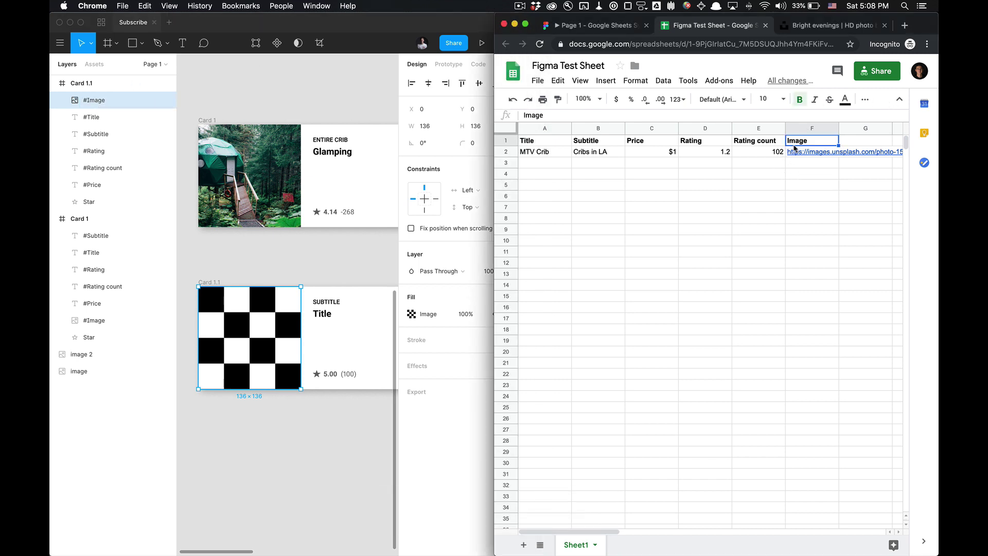
- Expand Figma to full width and delete the original Glamping Card 1 frame
left_click(110, 105)
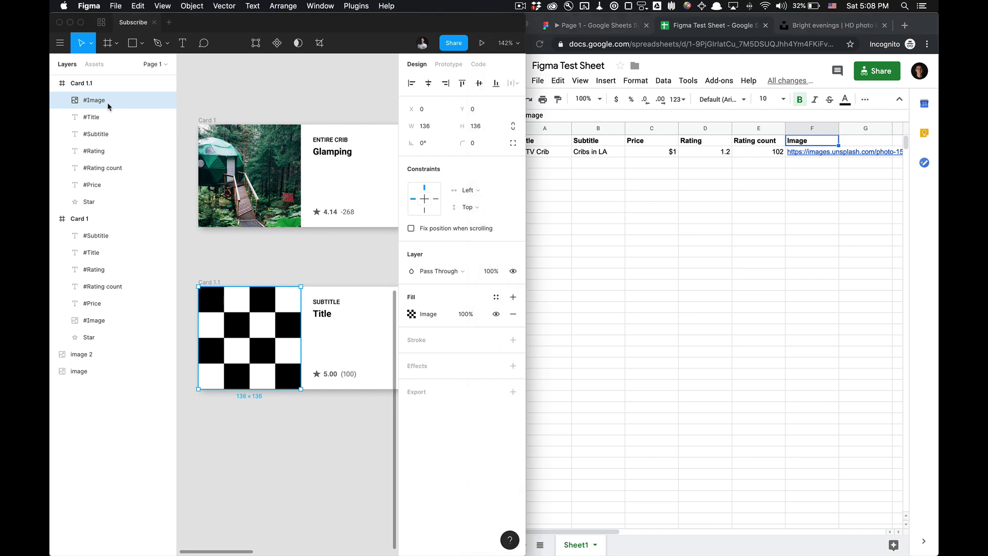
left_click(276, 273)
scroll(277, 273, "down", 5)
scroll(277, 272, "up", 4)
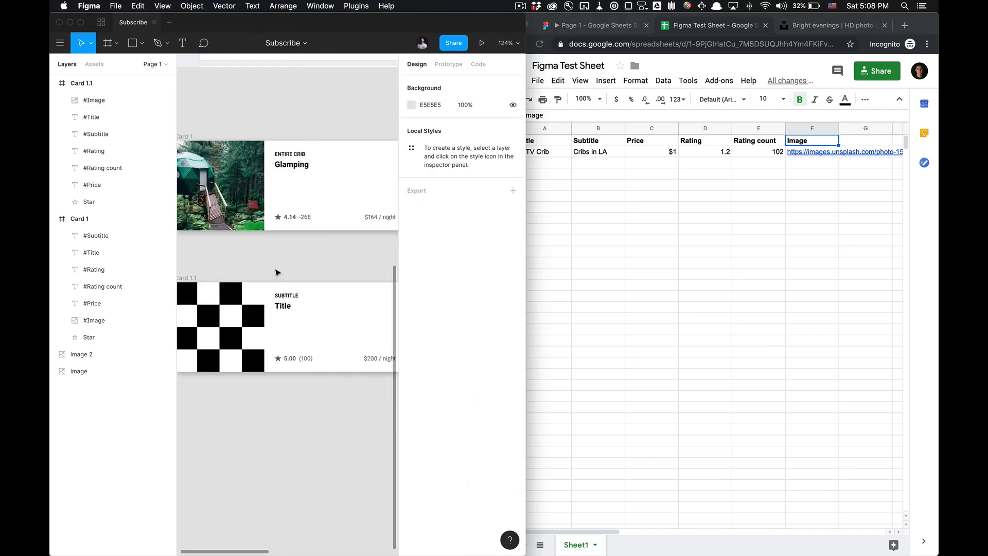
scroll(277, 273, "left", 2)
key("ctrl+alt+super+Return")
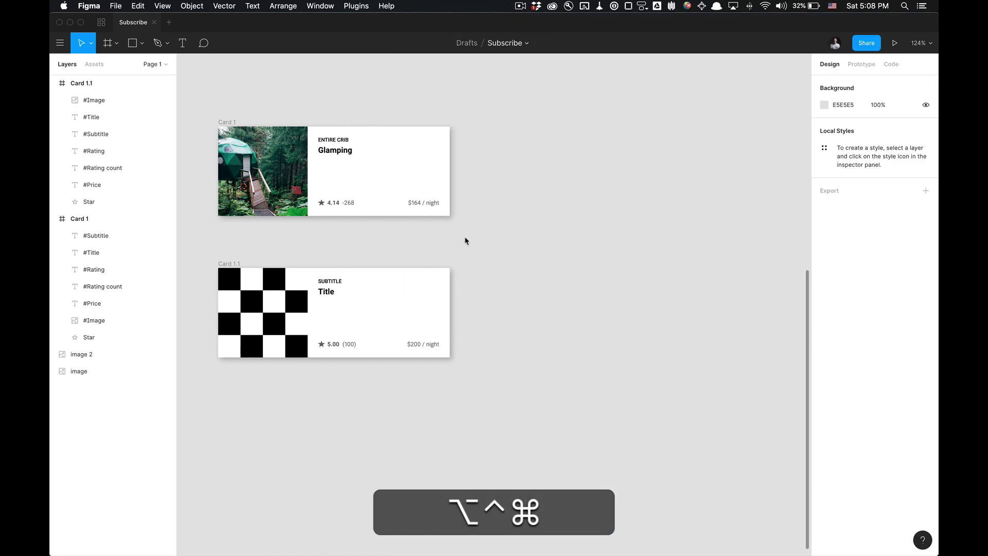
scroll(371, 235, "down", 3)
scroll(370, 235, "up", 3)
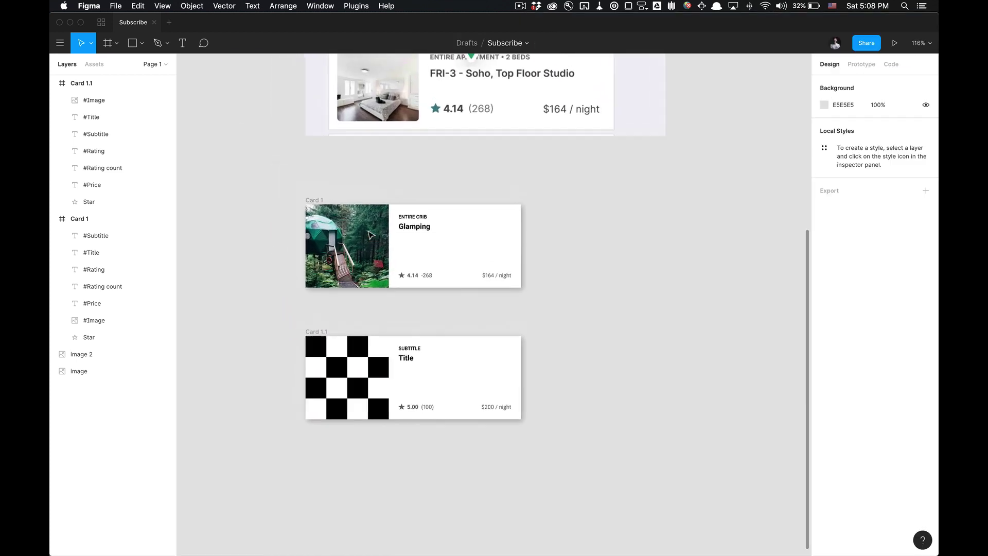
left_click(321, 246)
left_click(317, 225)
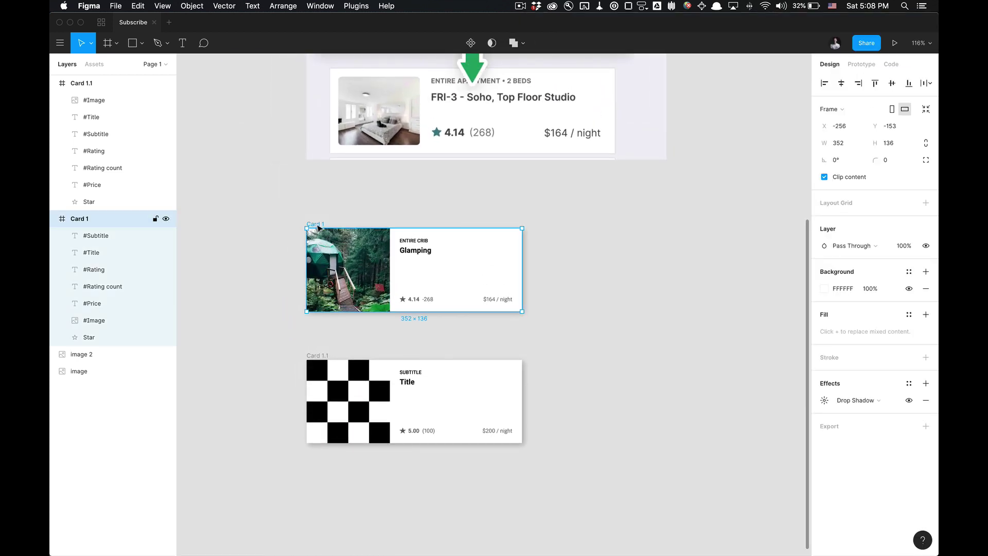
key("BackSpace")
scroll(319, 227, "down", 3)
scroll(320, 232, "up", 2)
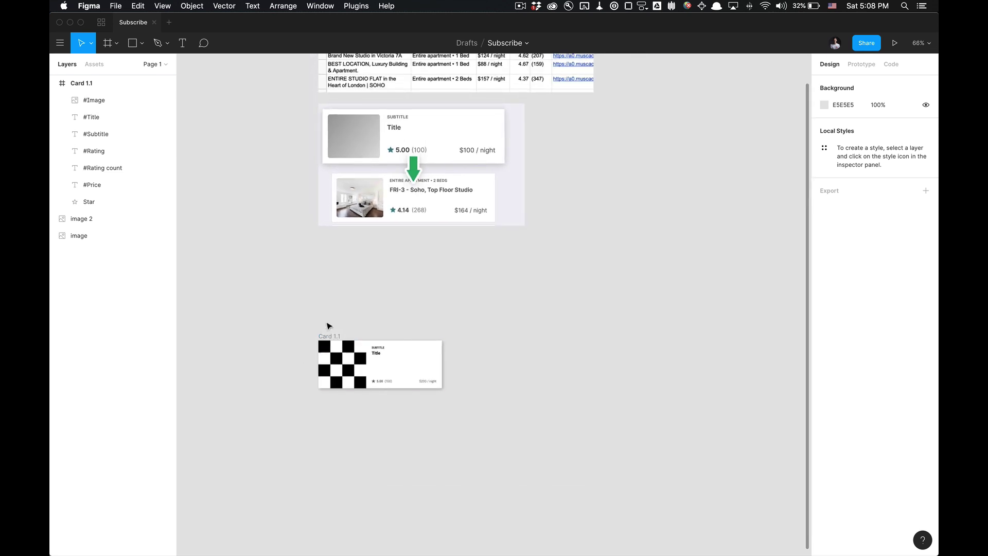
scroll(328, 324, "up", 5)
scroll(326, 324, "down", 1)
- Bring the test spreadsheet forward and snap it to the right half of the screen
key("super+Tab")
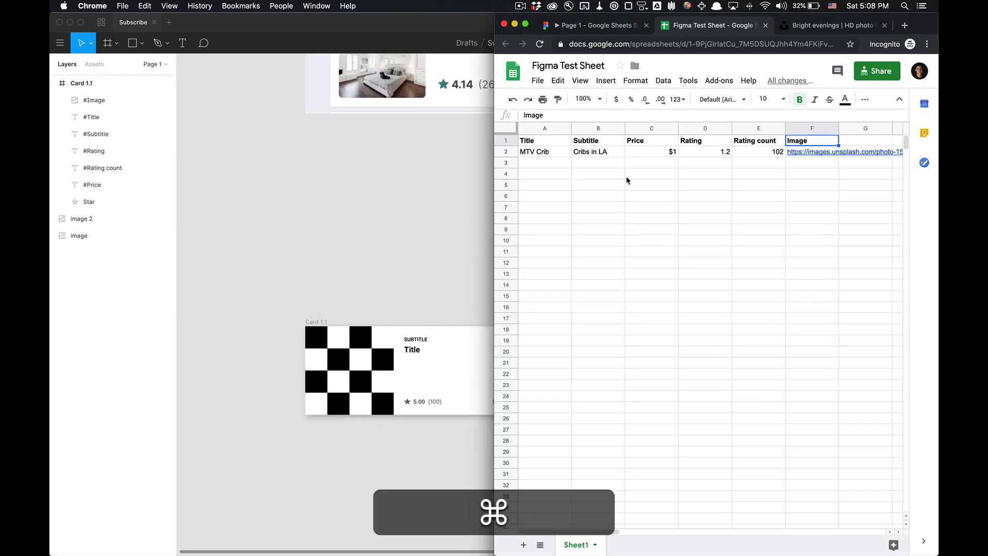
key("ctrl+alt+super+f")
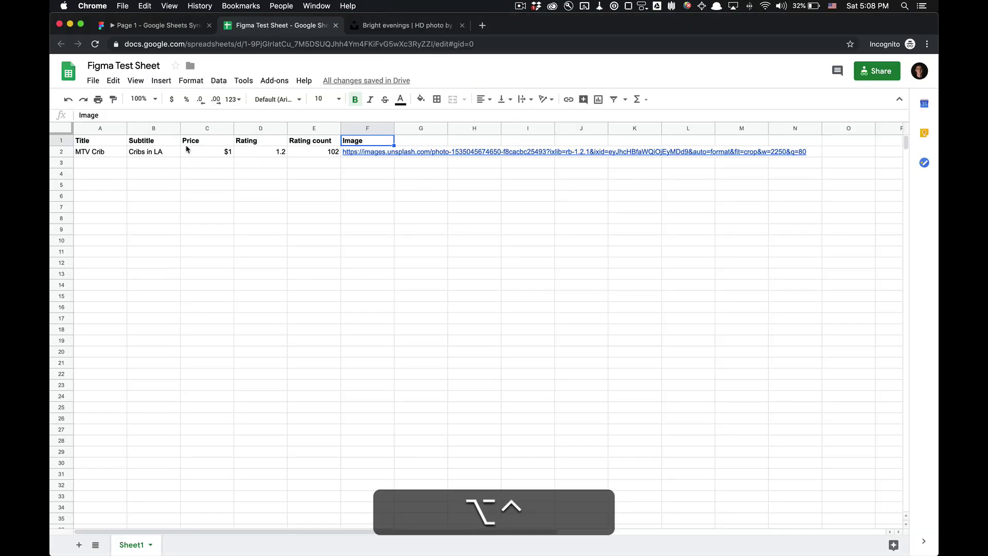
key("ctrl+alt+super+Right")
scroll(341, 298, "right", 3)
scroll(342, 298, "down", 1)
- Launch the Google Sheets Sync plugin on Card 1.1 from its right-click Plugins menu
left_click(378, 210)
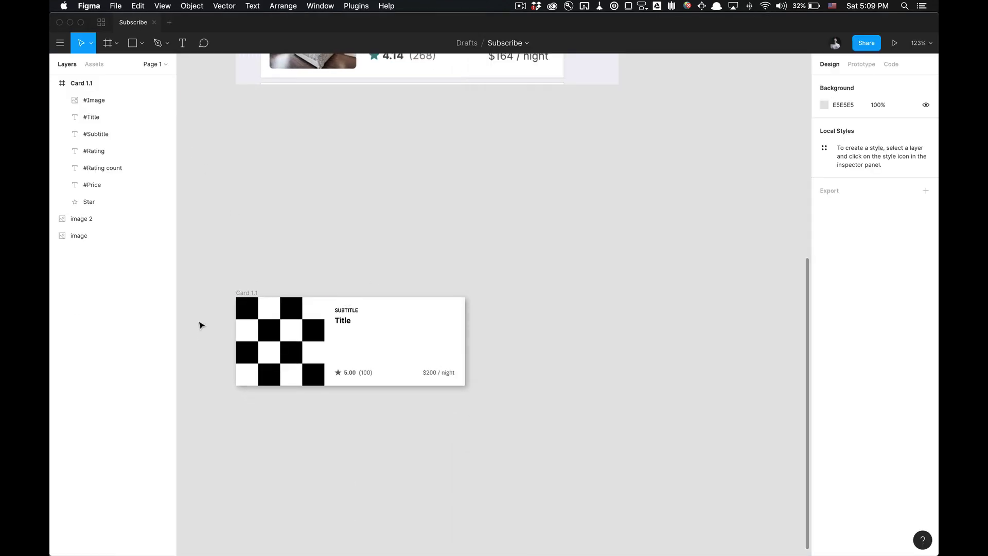
left_click(239, 293)
right_click(253, 292)
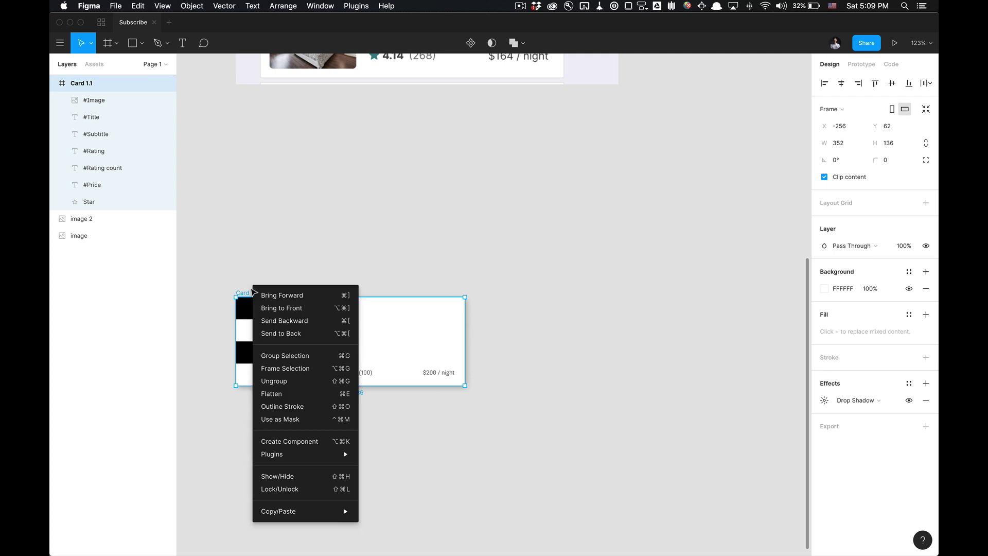
mouse_move(309, 454)
mouse_move(412, 374)
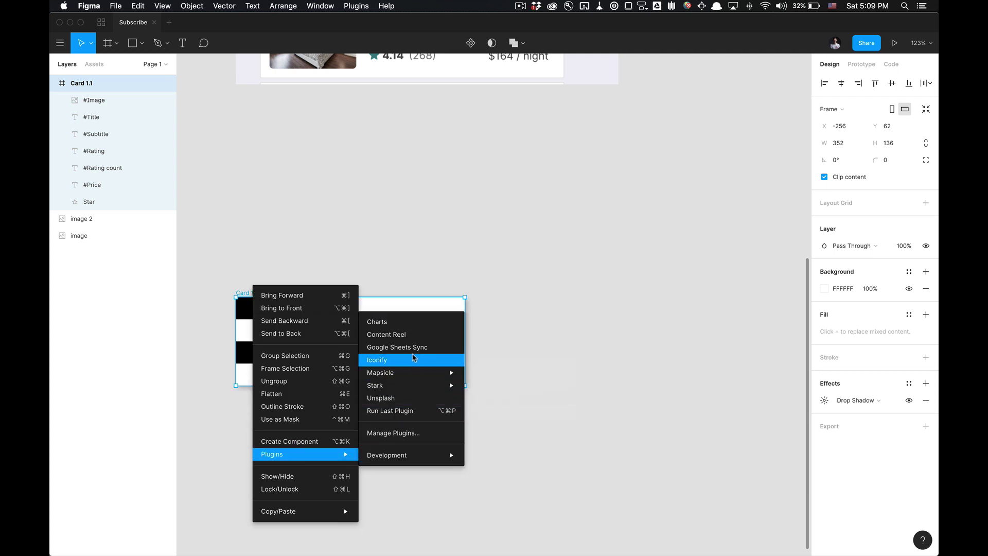
left_click(415, 348)
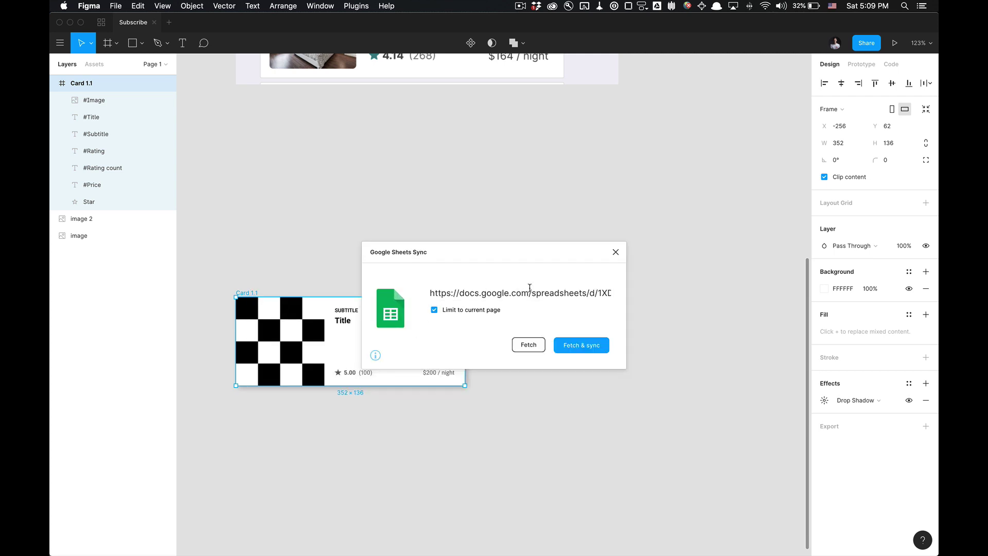
- Replace the old spreadsheet link with the test sheet's share link and run Fetch & sync
left_click(527, 291)
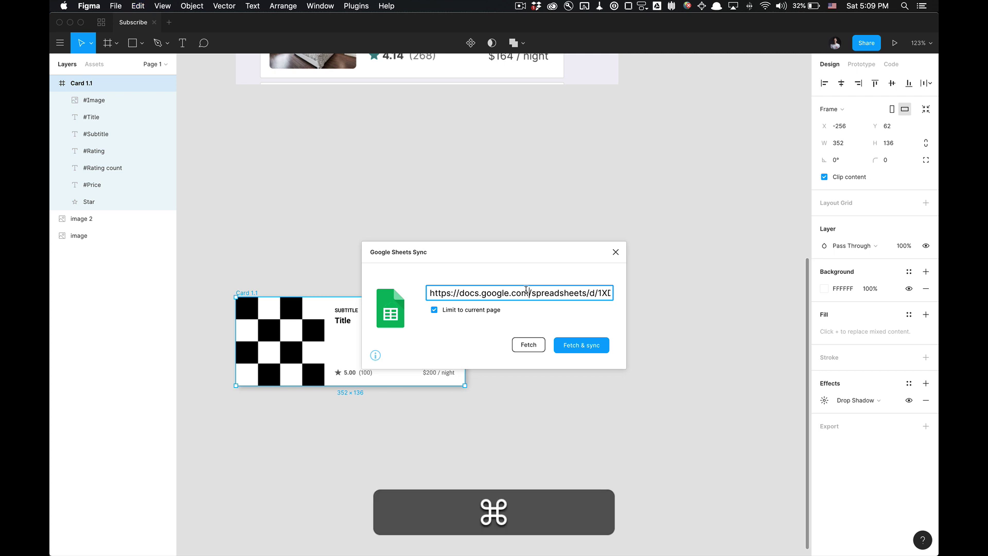
key("BackSpace")
key("BackSpace")
key("BackSpace")
key("super+BackSpace")
key("super+BackSpace")
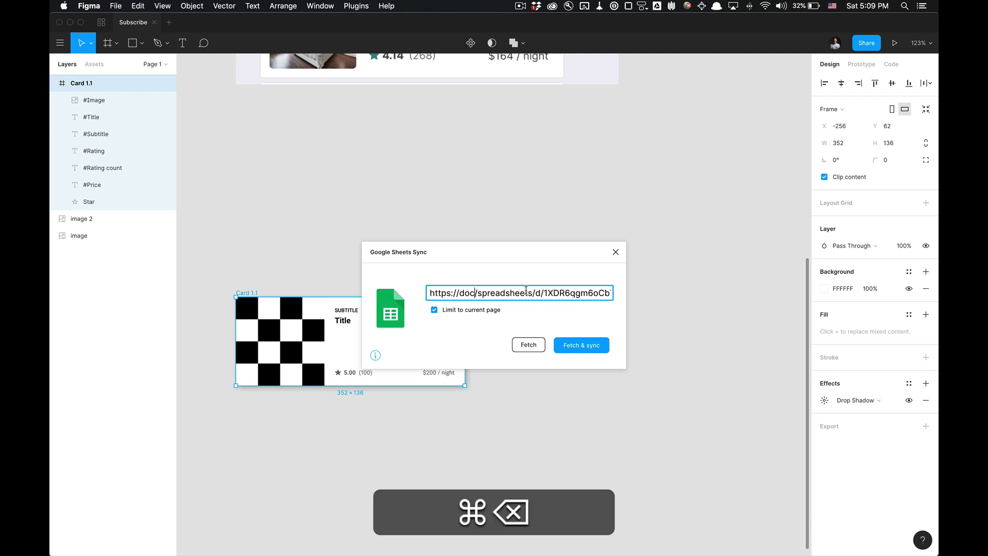
key("super+Right")
key("super+BackSpace")
key("super+BackSpace")
key("super+BackSpace")
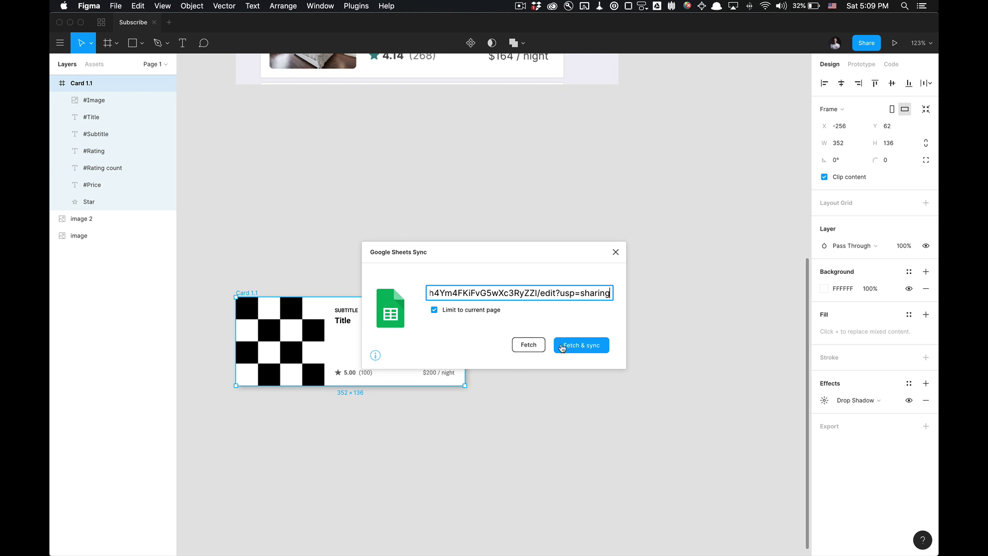
left_click(578, 346)
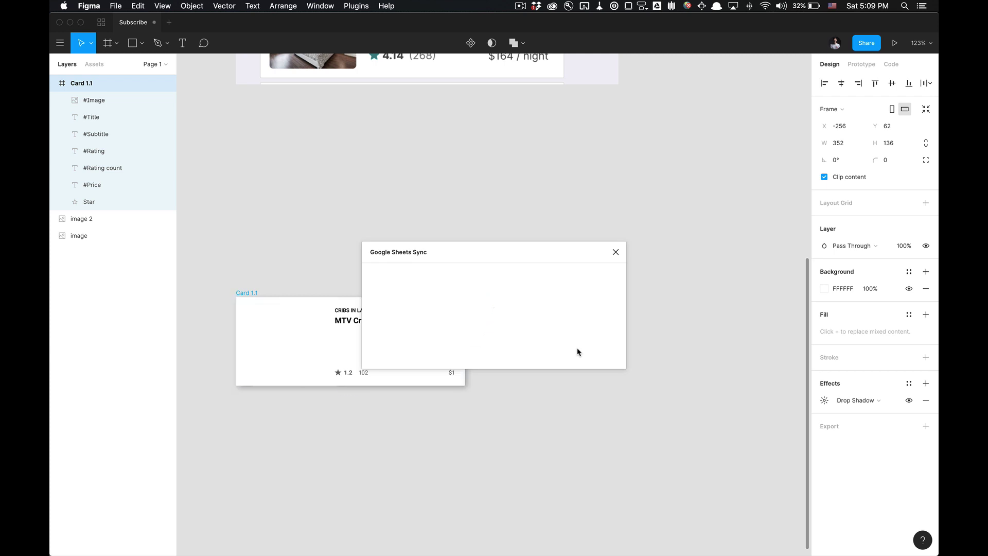
- Snap Figma to the left half beside the spreadsheet, keeping the synced card in view
left_click(302, 409)
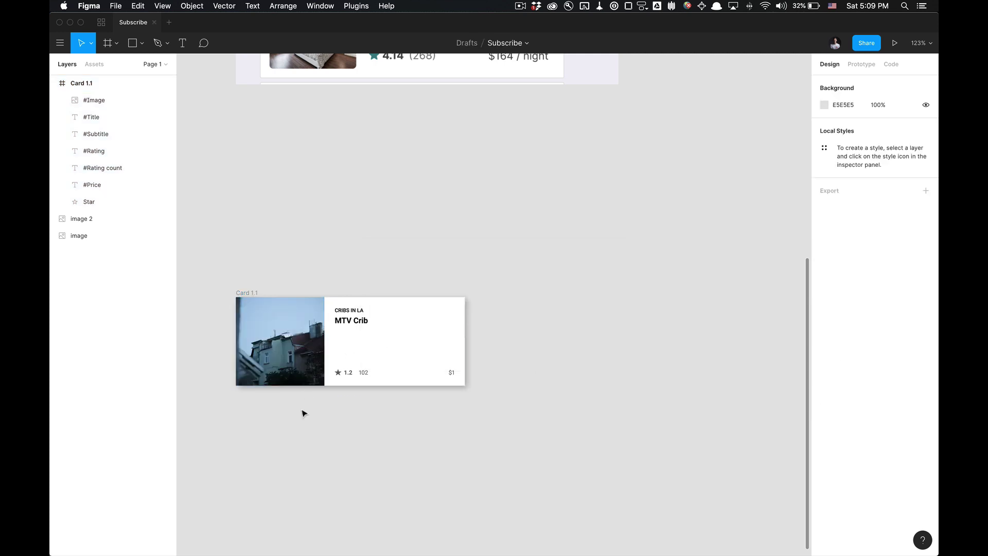
scroll(303, 411, "up", 3)
scroll(304, 413, "right", 5)
scroll(304, 413, "down", 3)
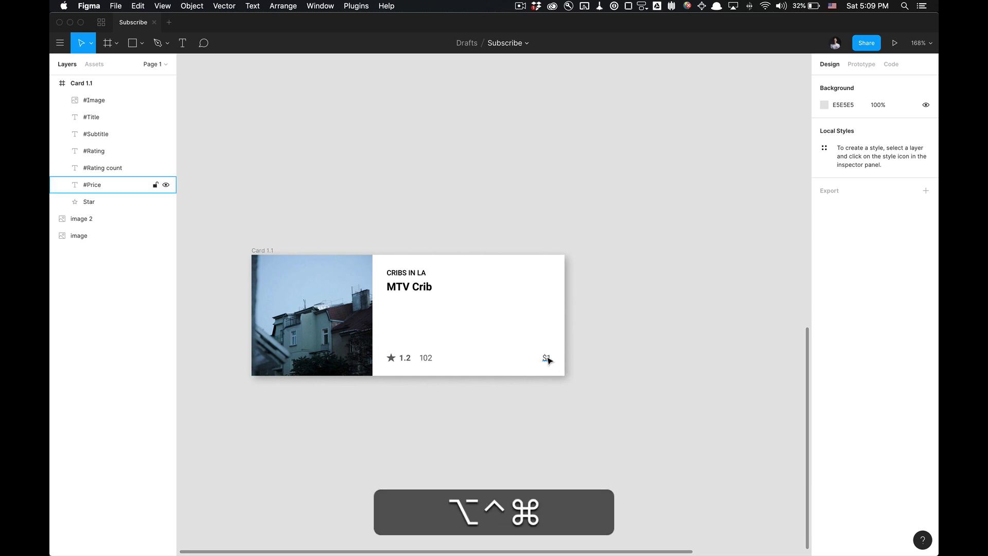
key("ctrl+alt+super+Left")
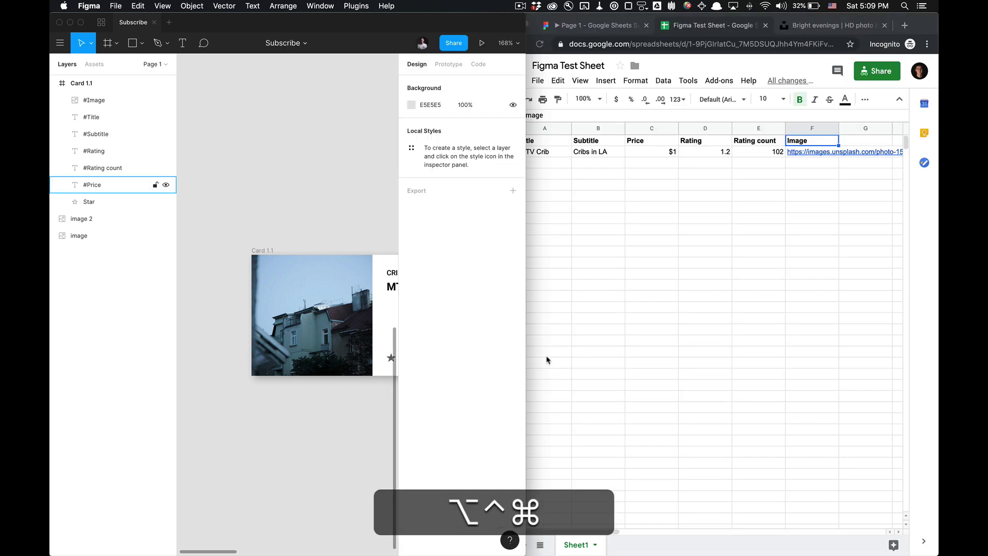
scroll(350, 458, "right", 6)
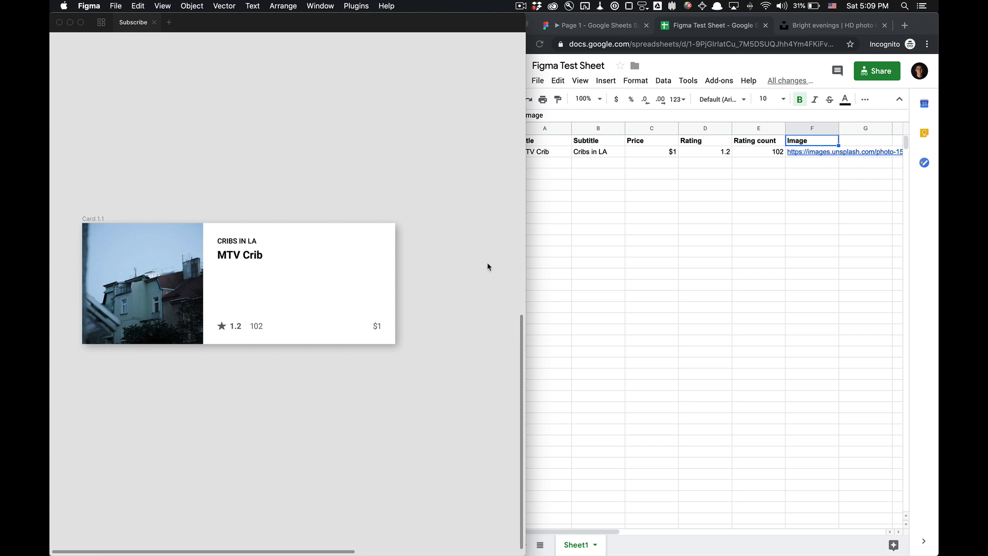
- Compare row 2's values (MTV Crib, Cribs in LA, 1.2, 102) with the card, then restore Figma's panels
left_click(604, 239)
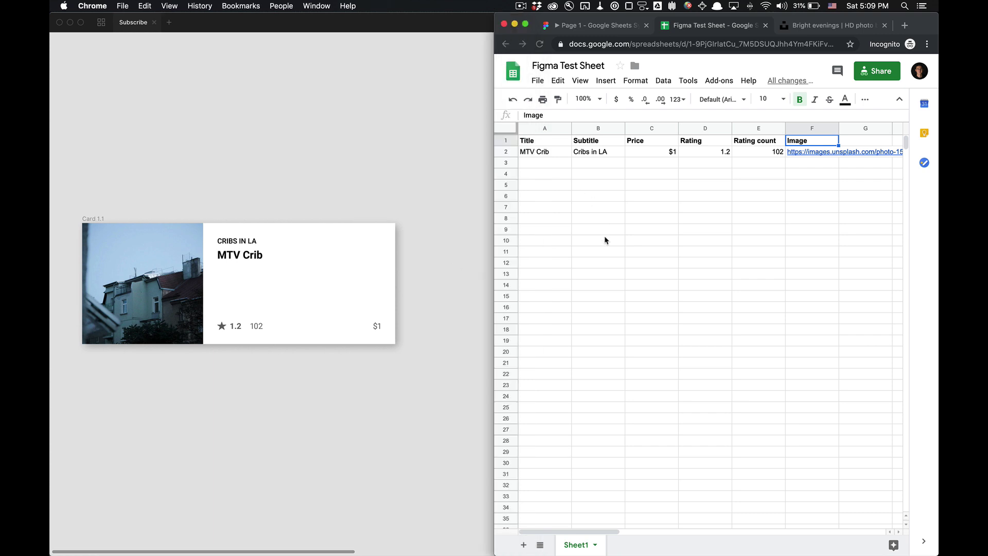
left_click(540, 142)
left_click(544, 153)
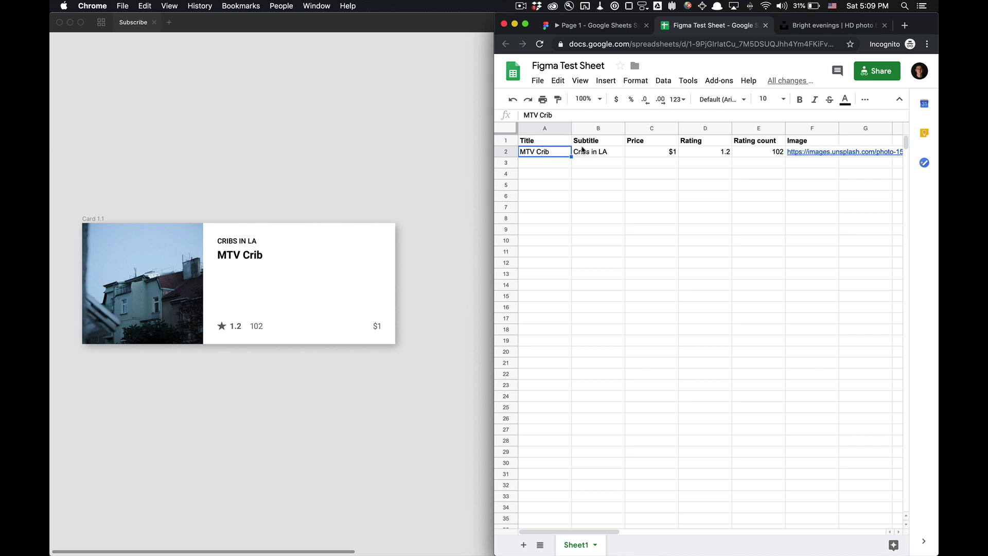
left_click(600, 154)
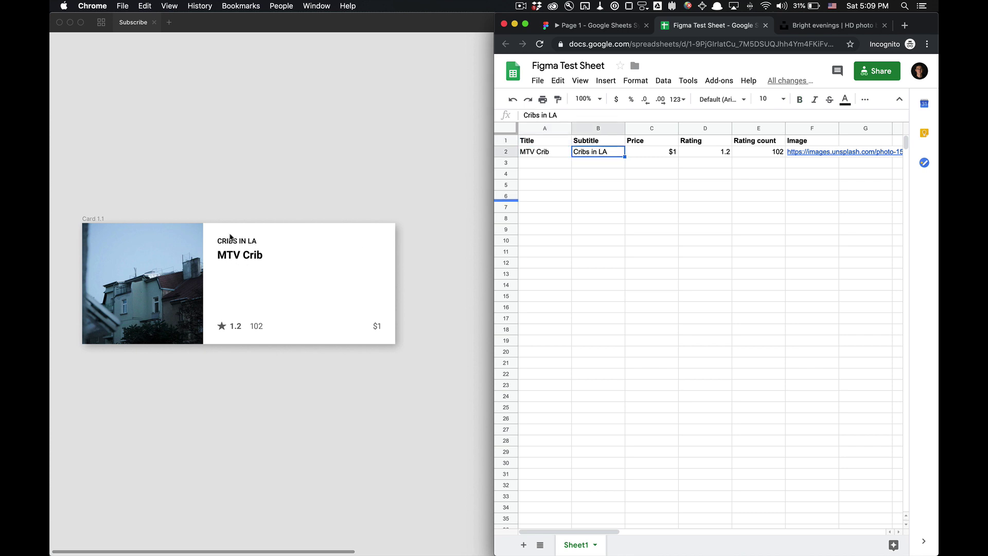
left_click(648, 153)
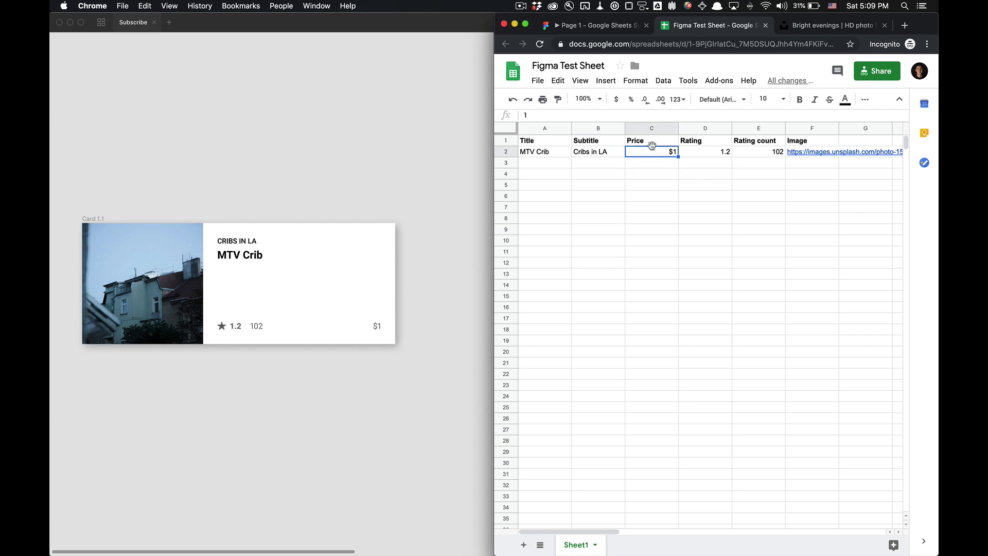
left_click(721, 144)
left_click(721, 152)
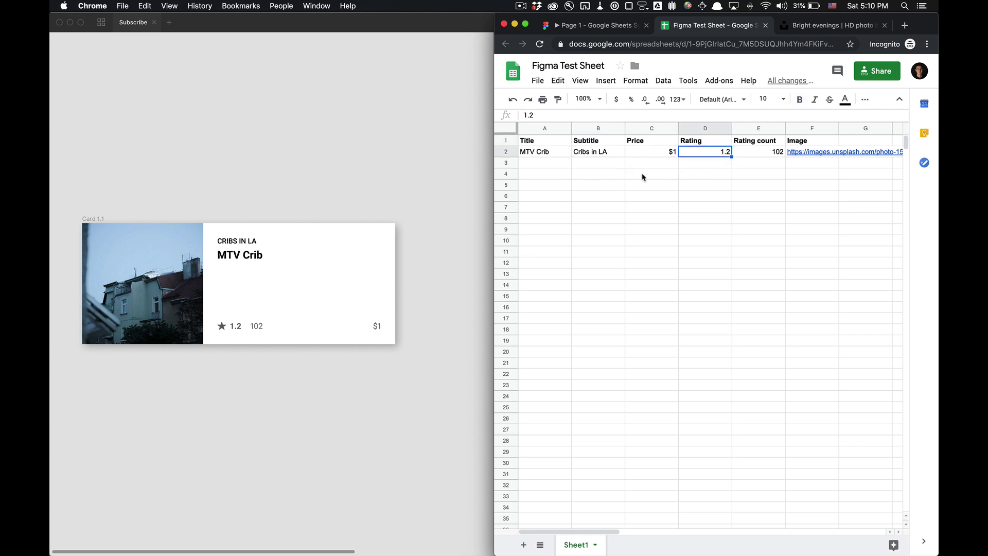
left_click(777, 153)
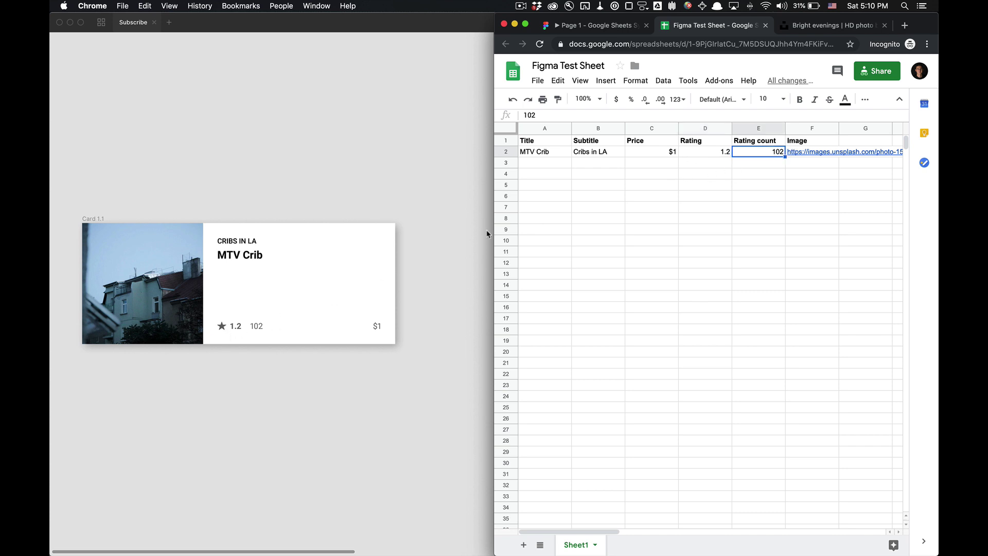
left_click(807, 144)
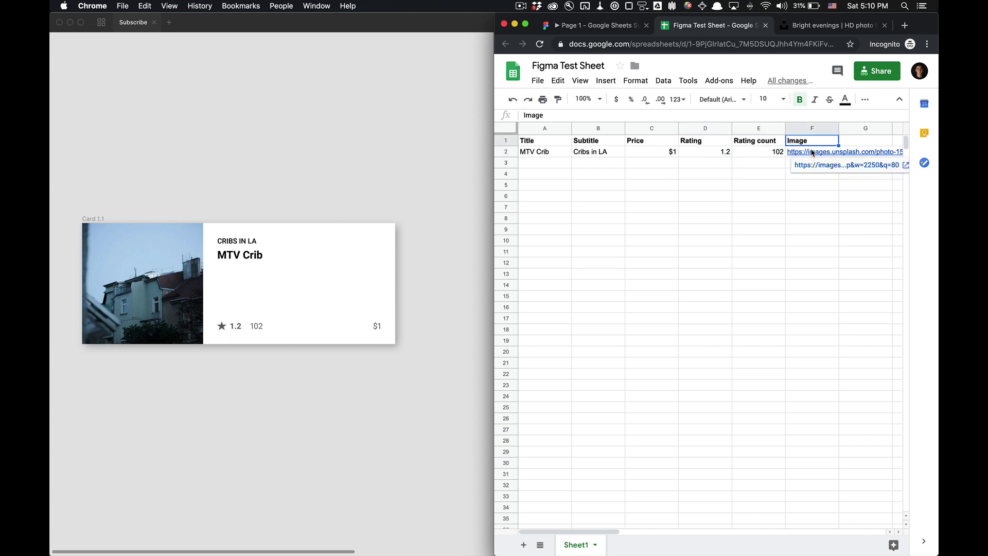
left_click(227, 217)
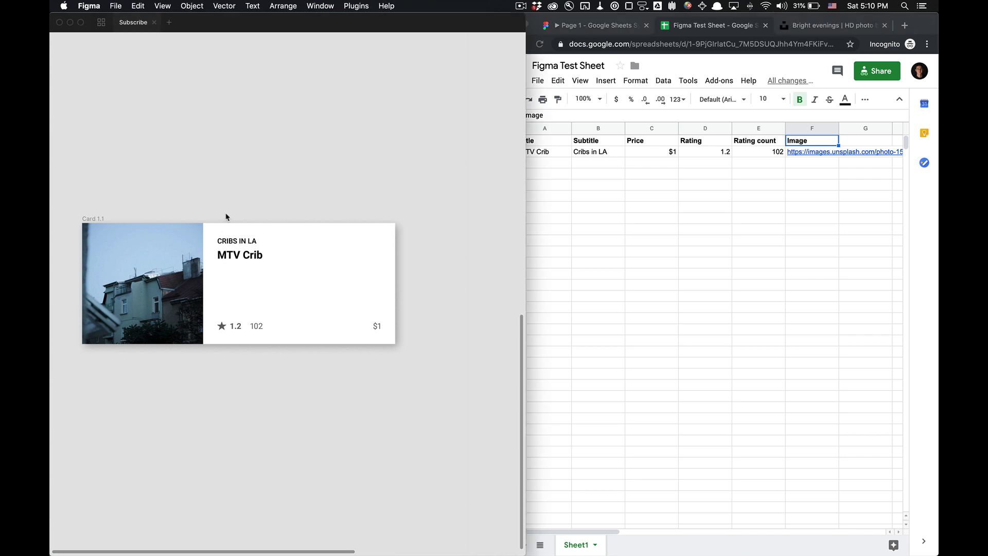
key("super+backslash")
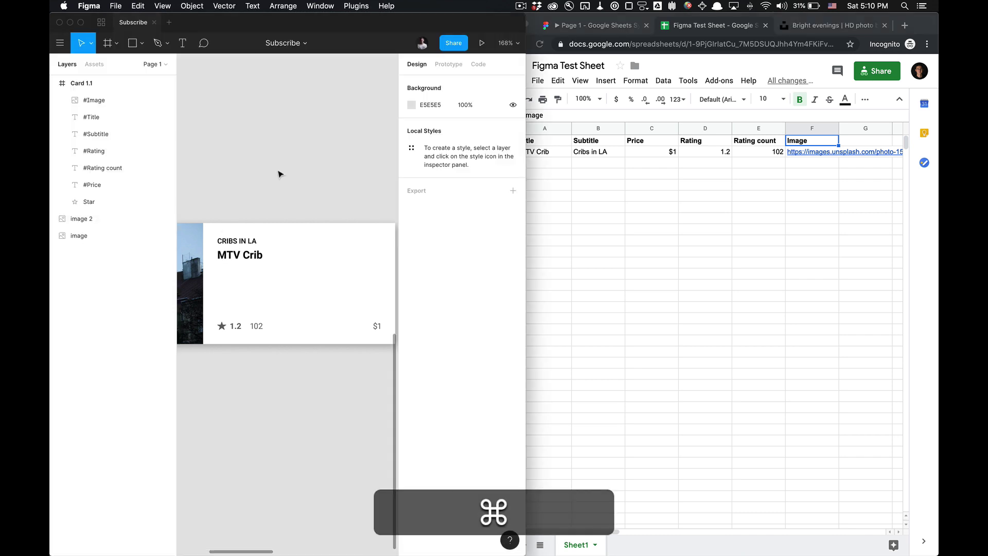
- Copy the MTV Crib row 2 and paste it into row 3
scroll(281, 174, "down", 5)
left_click(627, 159)
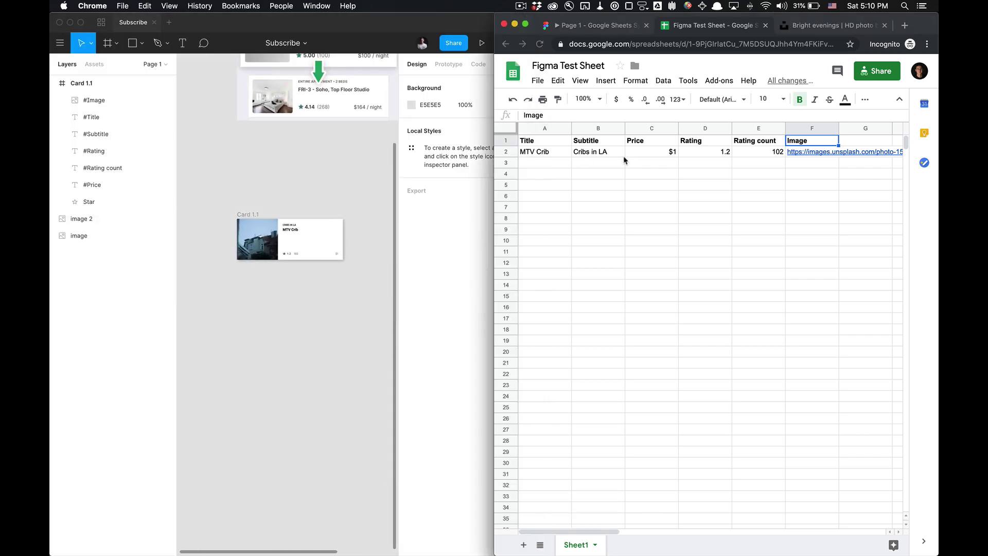
left_click(545, 154)
key("shift+Right")
key("shift+Right")
key("shift+Right")
key("shift+Right")
key("shift+Right")
key("super+c")
key("Down")
key("super+v")
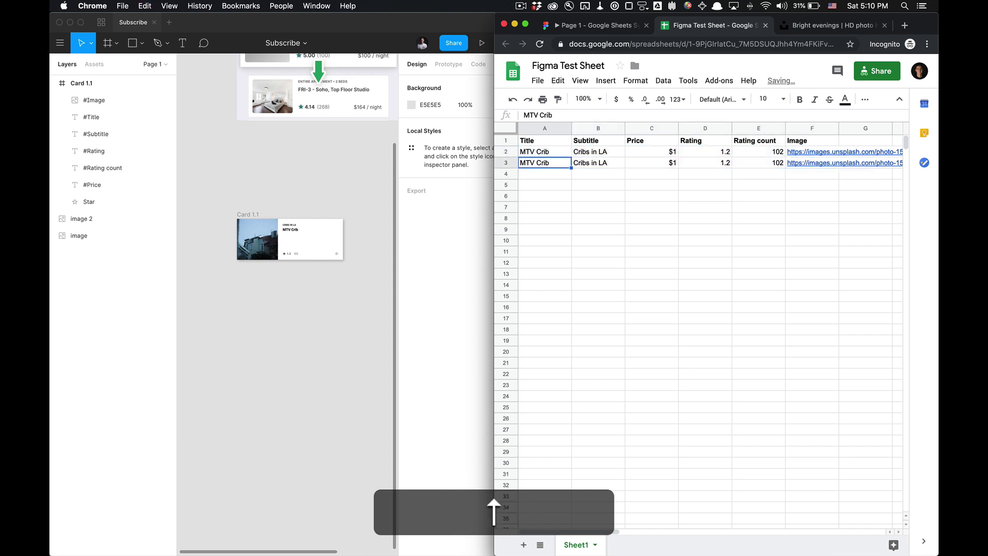
- Rename the A3 title to 'Second Crib'
key("Return")
key("shift+super+Left")
type("Second Crib")
key("shift+Return")
key("Up")
- Change the C3 price to $11,000
key("Right")
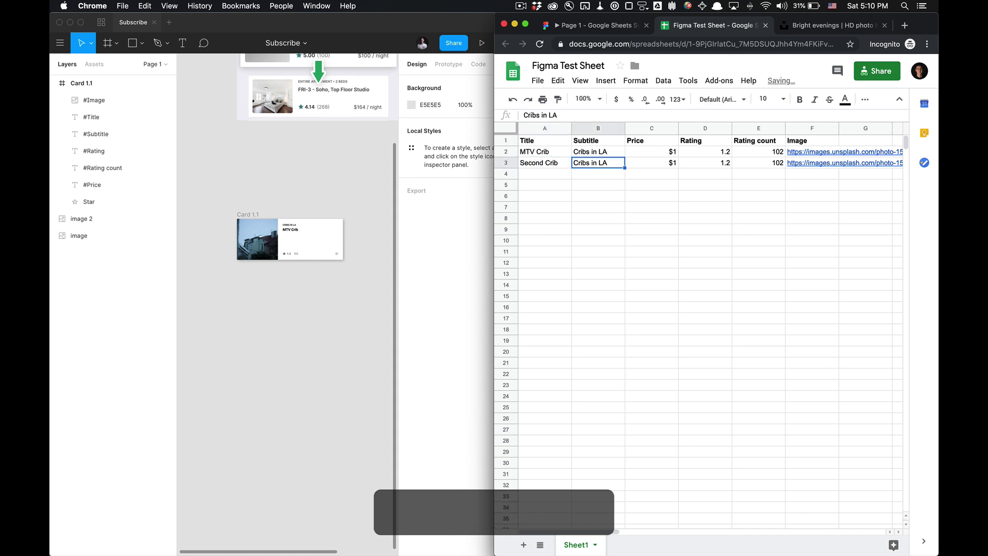
key("Right")
key("Return")
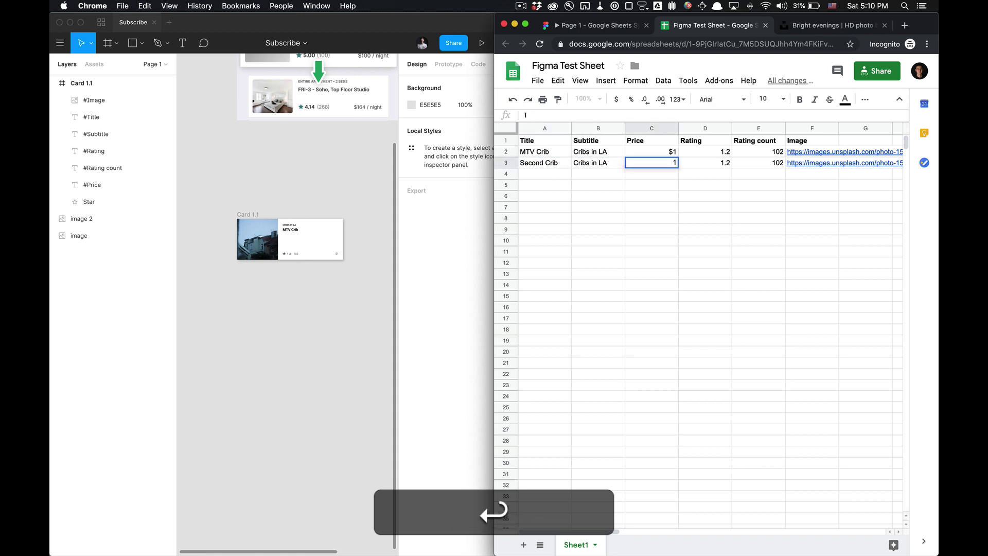
key("Left")
key("shift+Left")
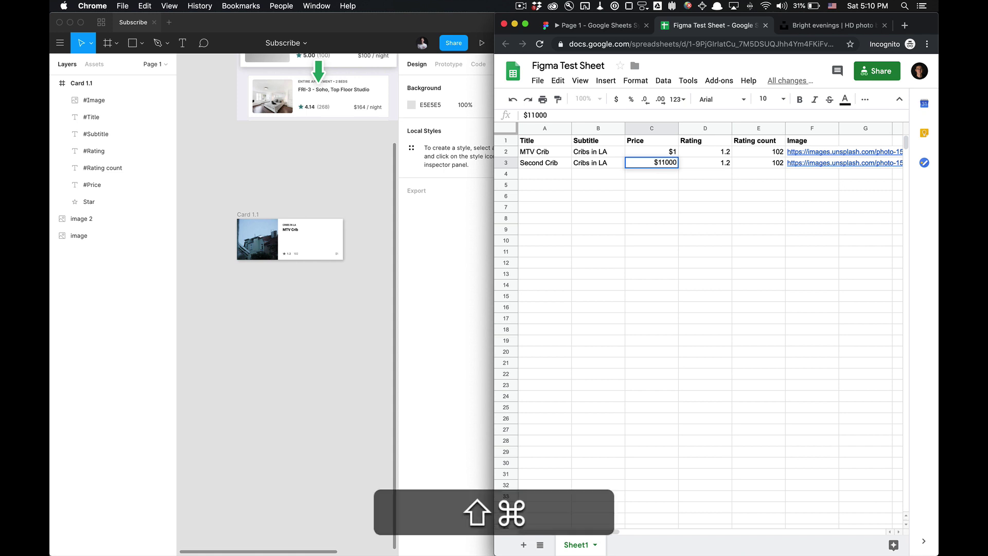
key("super+shift+Right")
key("Return")
- Set the rating in D3 to 5 and the rating count in E3 to 50
left_click(705, 163)
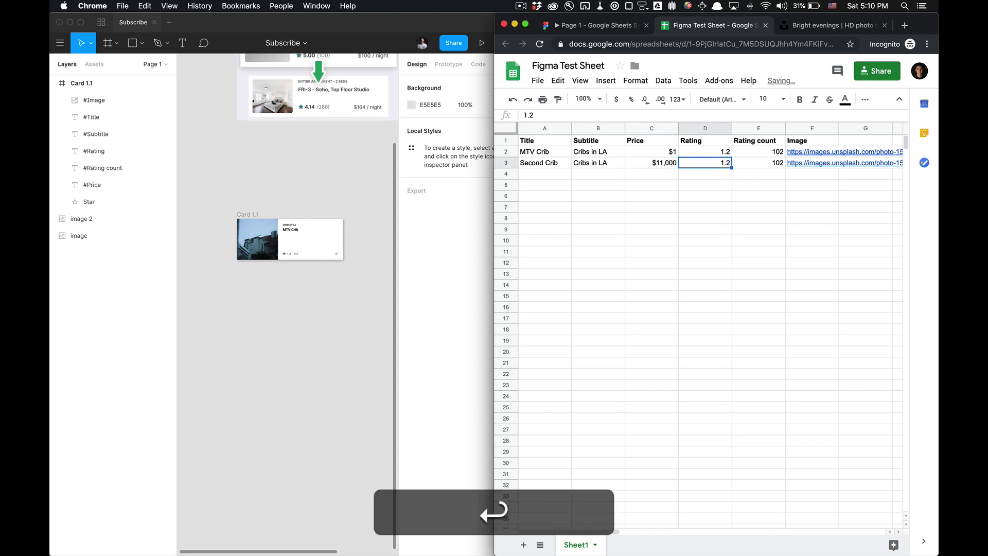
key("super+Return")
key("Tab")
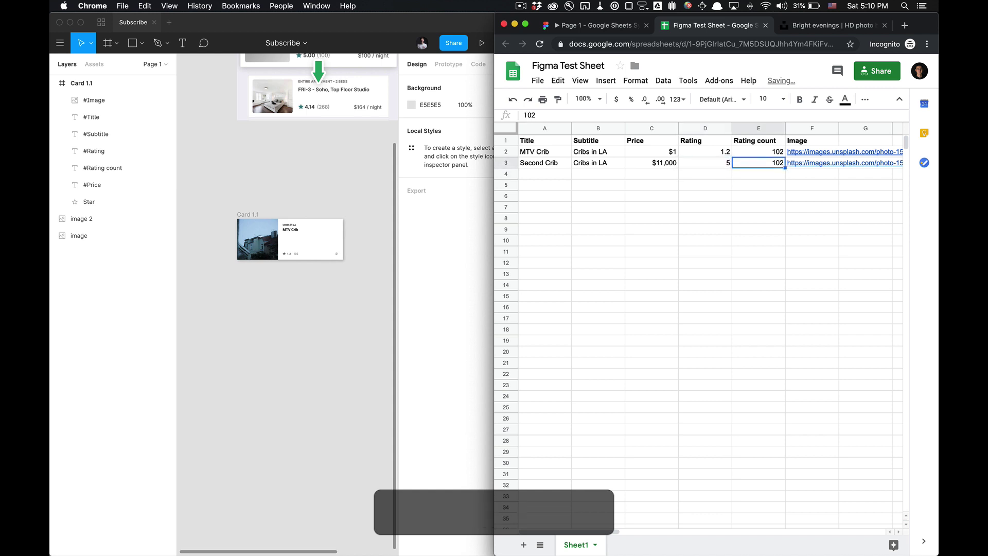
key("Return")
key("BackSpace")
key("BackSpace")
key("BackSpace")
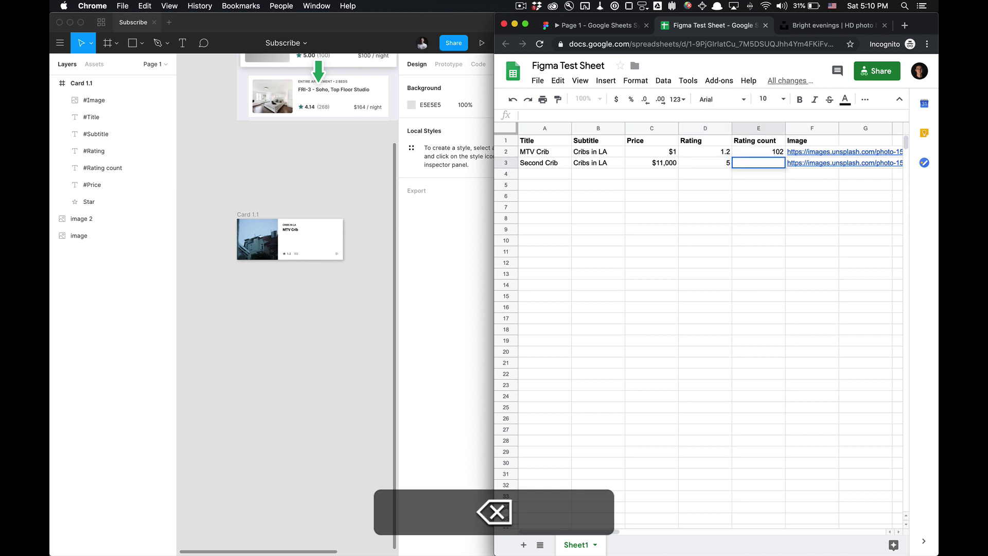
type("50")
key("Return")
left_click(812, 163)
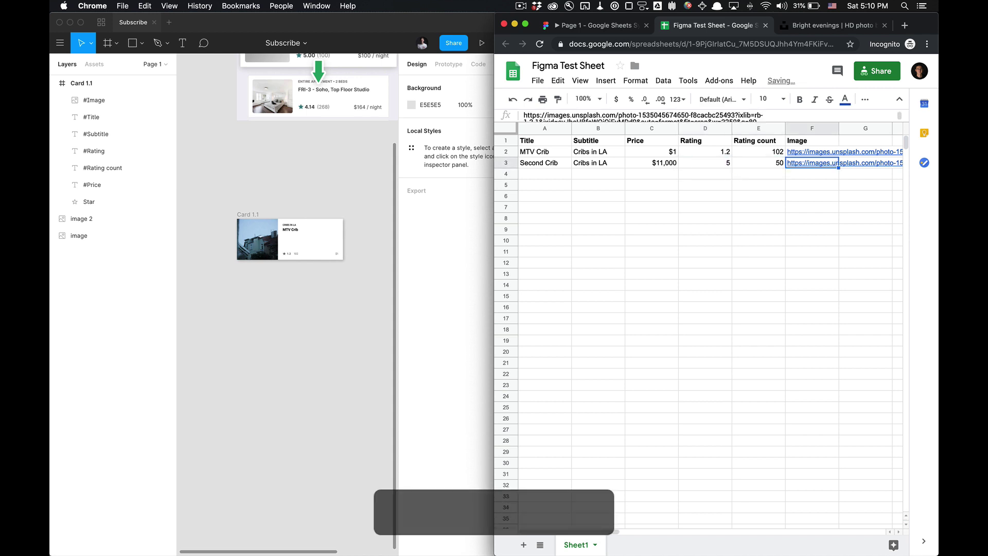
- On Unsplash, find the sofa-by-curtained-window photo and copy its image address
key("alt+super+Right")
key("super+bracketleft")
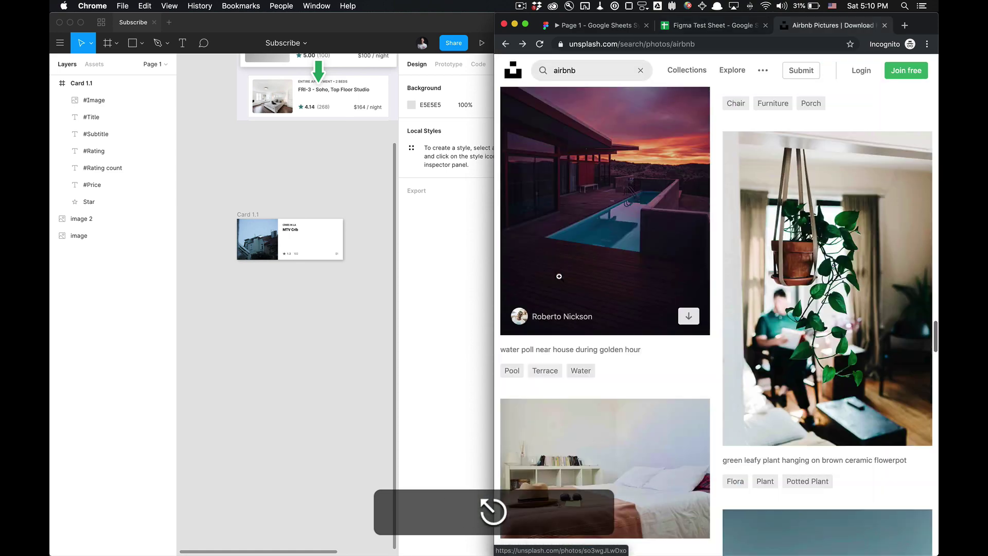
scroll(559, 278, "down", 20)
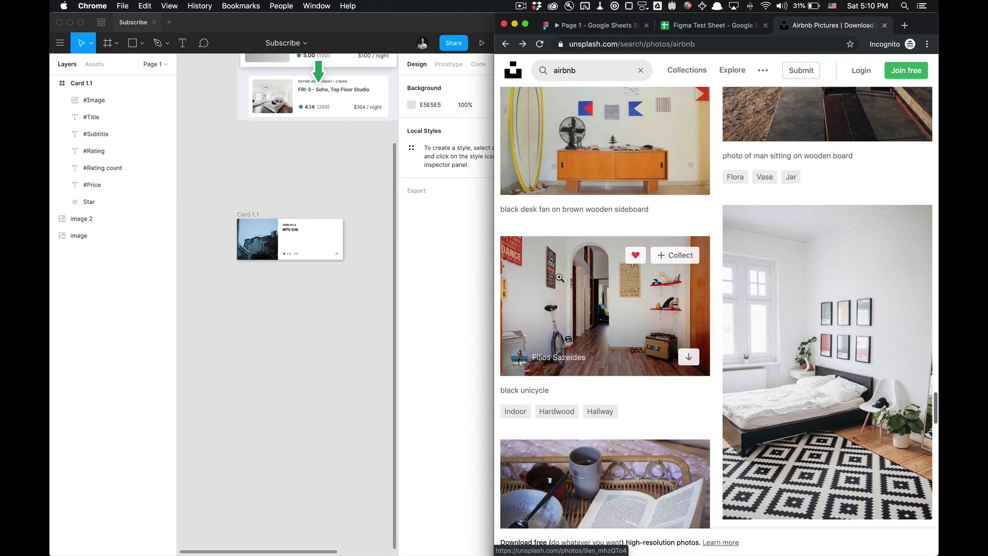
scroll(559, 278, "down", 10)
scroll(559, 277, "down", 5)
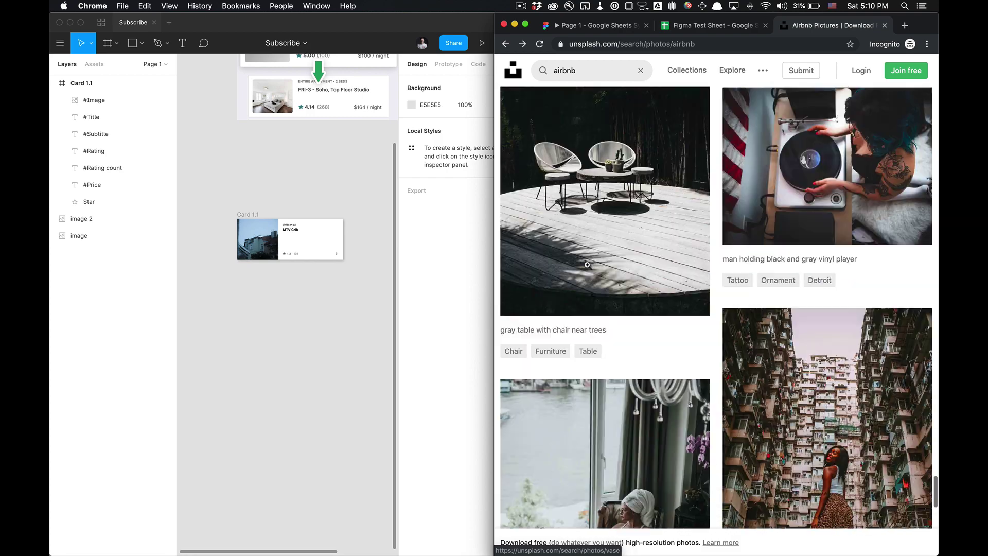
scroll(587, 265, "down", 15)
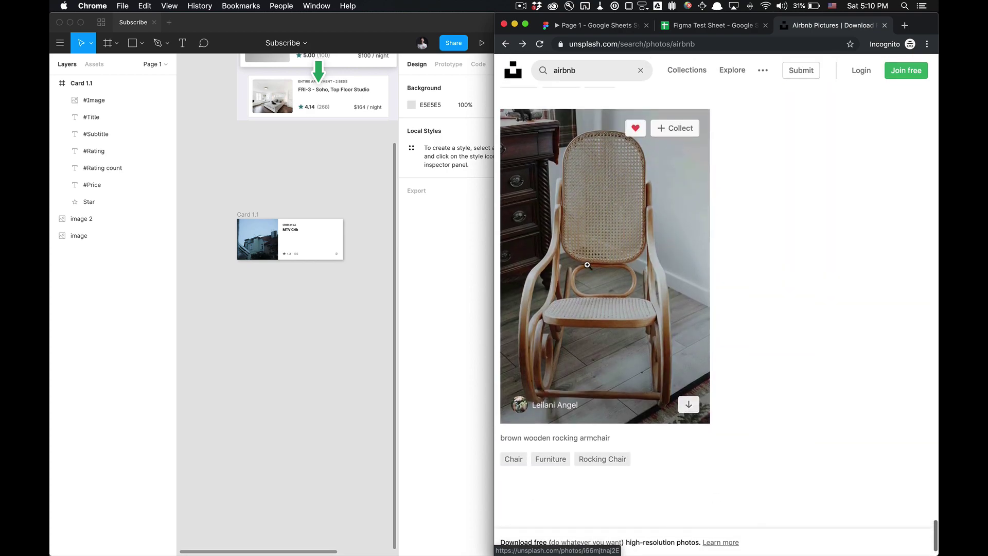
scroll(588, 264, "down", 10)
left_click(574, 269)
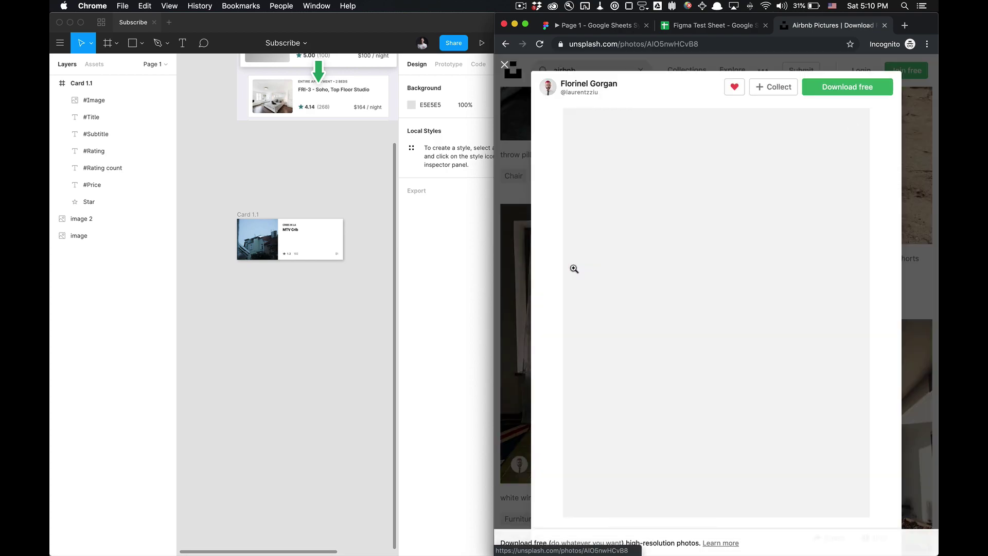
right_click(632, 181)
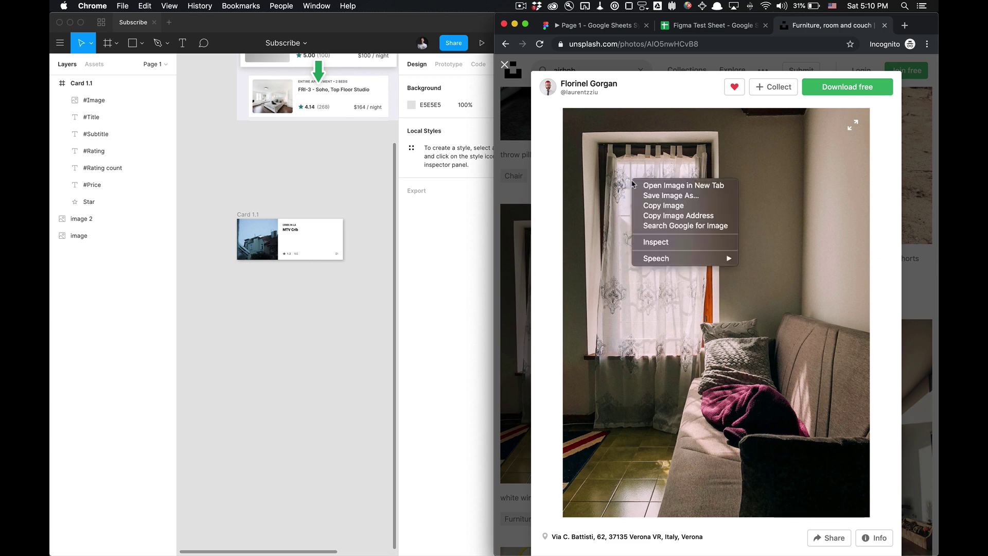
left_click(649, 216)
key("Escape")
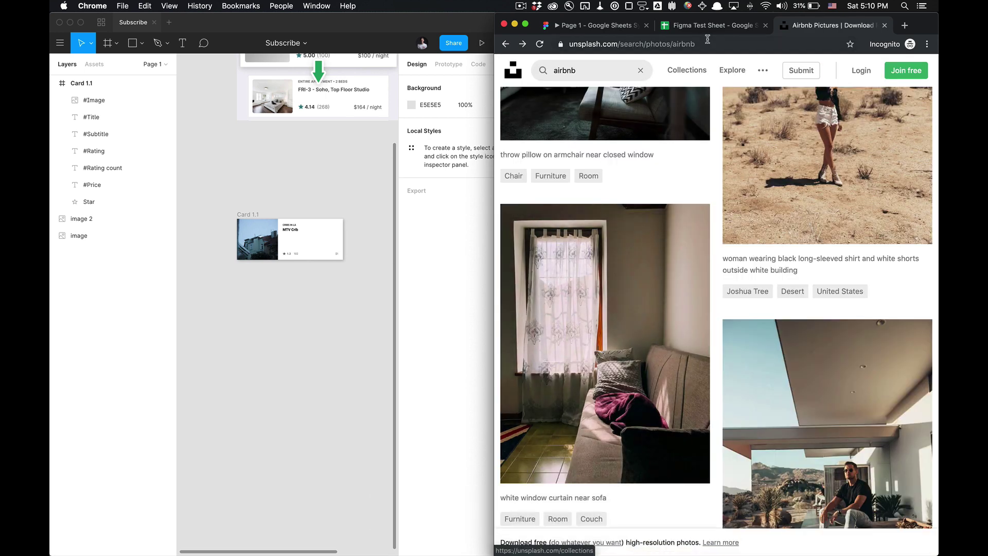
- Replace the old image URL in F3 with the copied sofa photo link
left_click(701, 26)
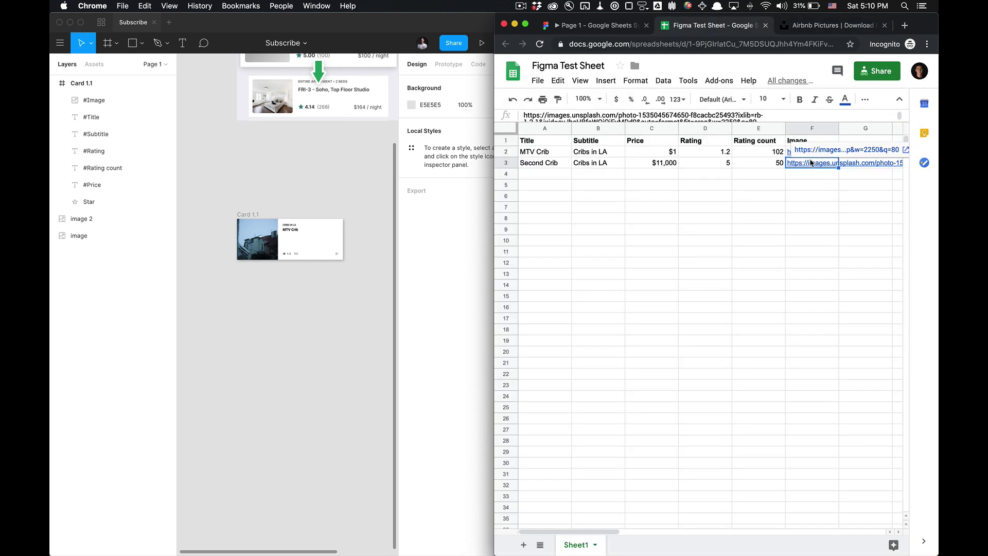
key("Return")
key("super+BackSpace")
key("super+v")
key("super+Return")
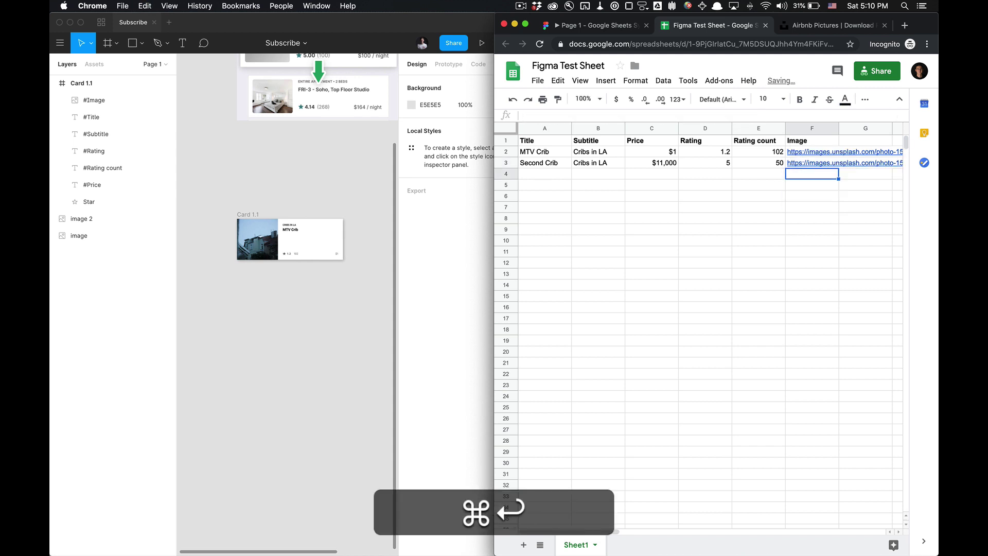
key("Return")
left_click(759, 163)
- Duplicate Card 1.1 directly below it in Figma as Card 1.2
left_click(352, 356)
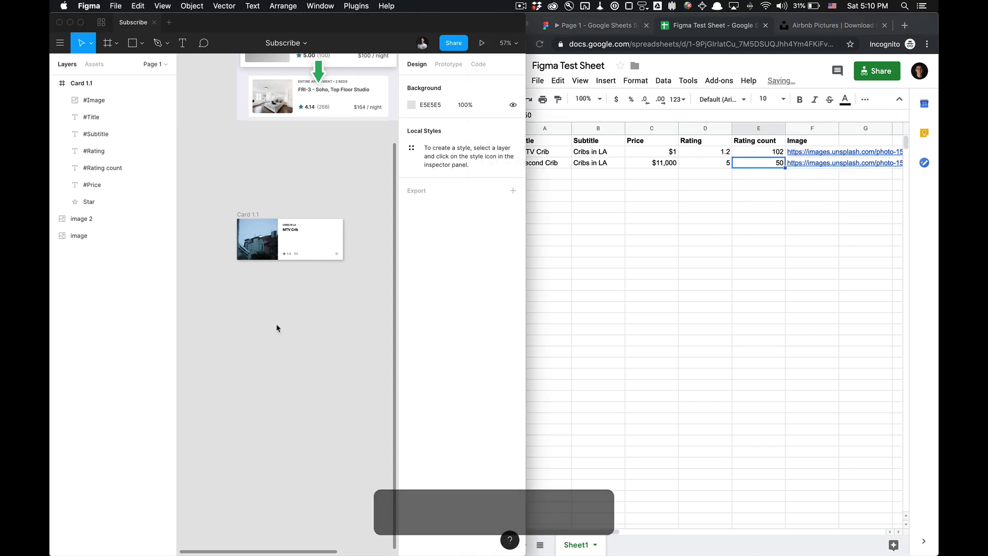
scroll(278, 284, "up", 3)
key("ctrl+alt+super+Return")
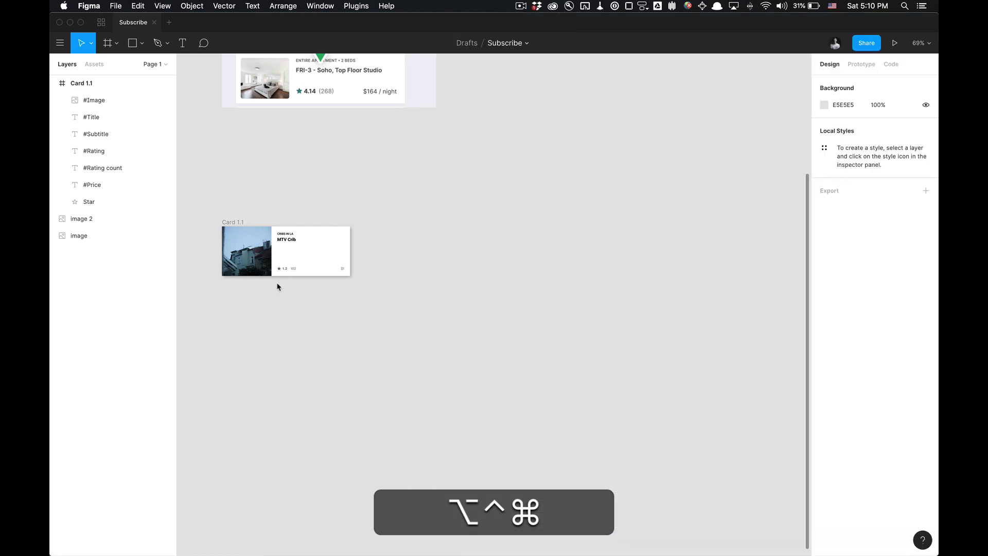
scroll(276, 284, "up", 5)
scroll(278, 309, "up", 1)
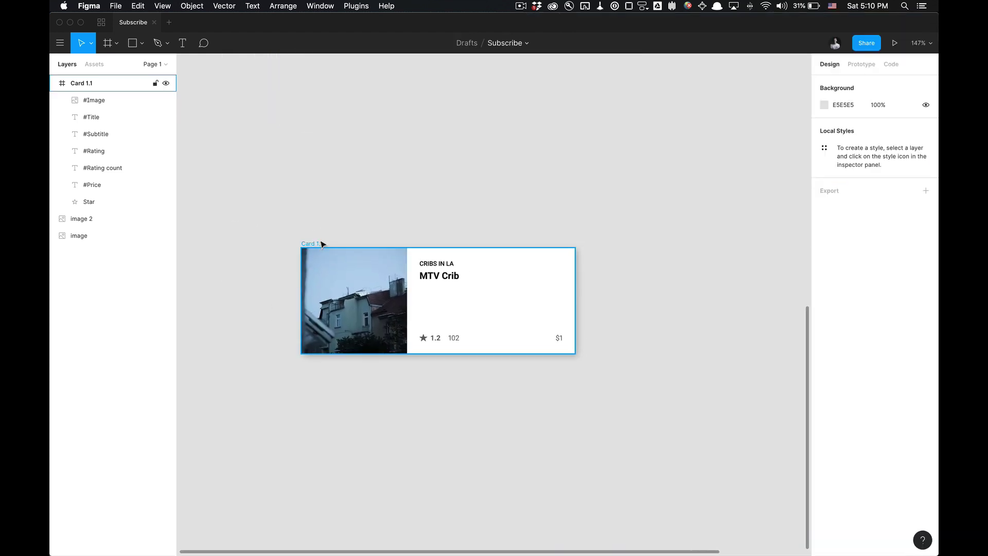
left_click_drag(321, 244, 320, 379)
left_click(288, 388)
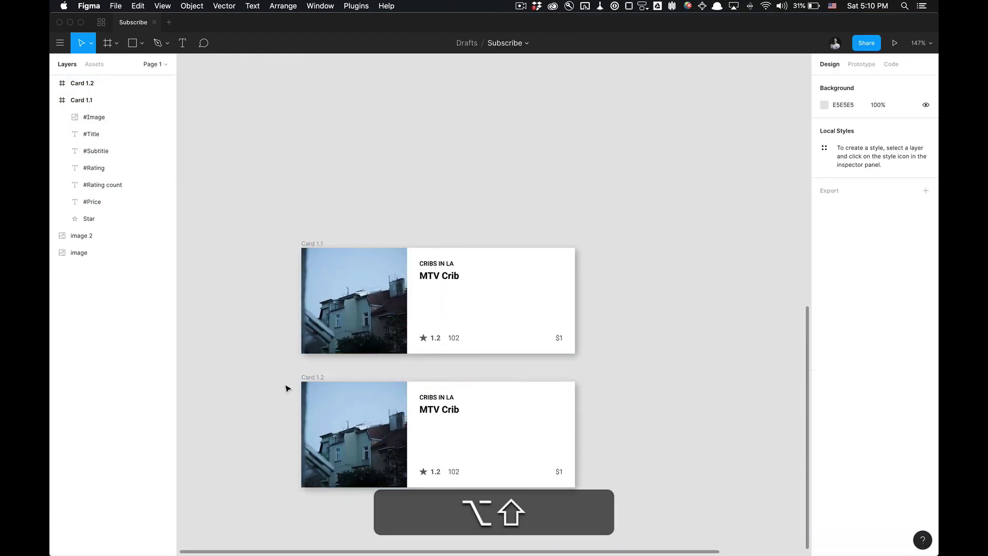
- Select Card 1.1 and Card 1.2 and run Google Sheets Sync's Fetch & sync on both
scroll(286, 386, "down", 2)
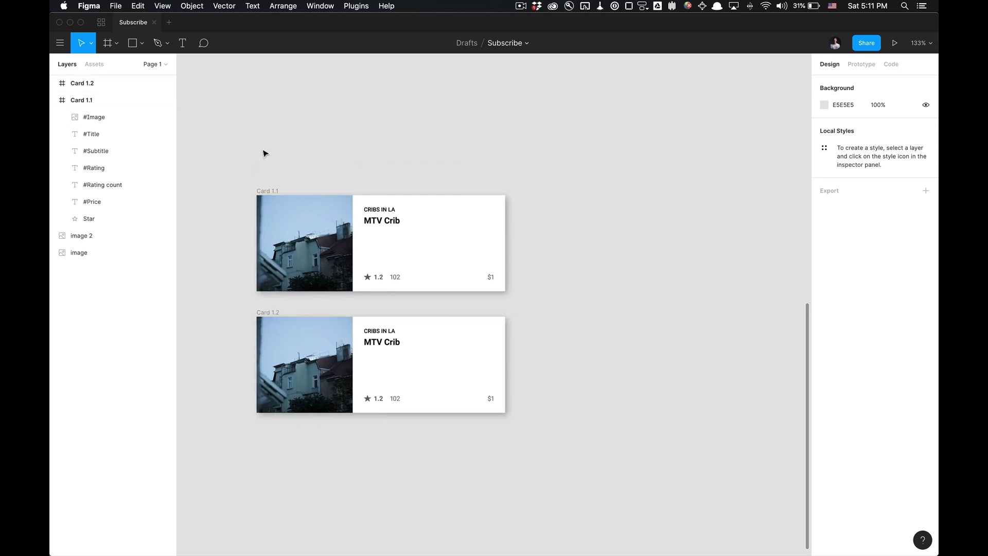
left_click(273, 315)
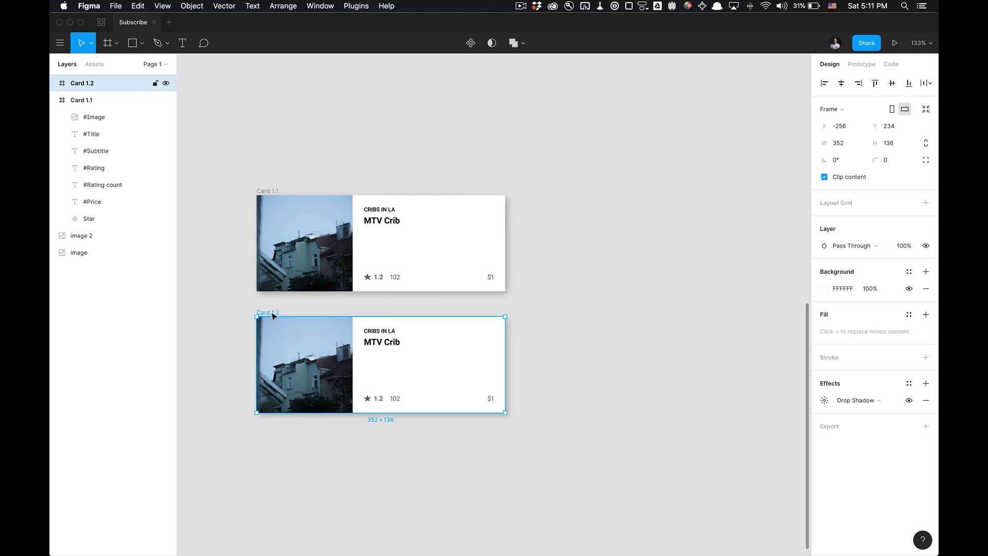
left_click(241, 295)
left_click(273, 194)
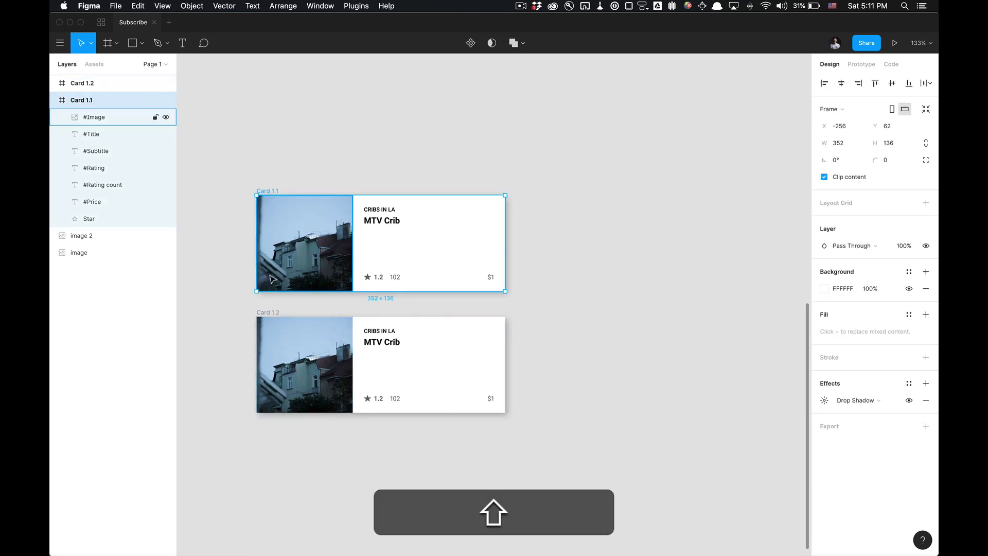
left_click(272, 314, "shift")
right_click(273, 314)
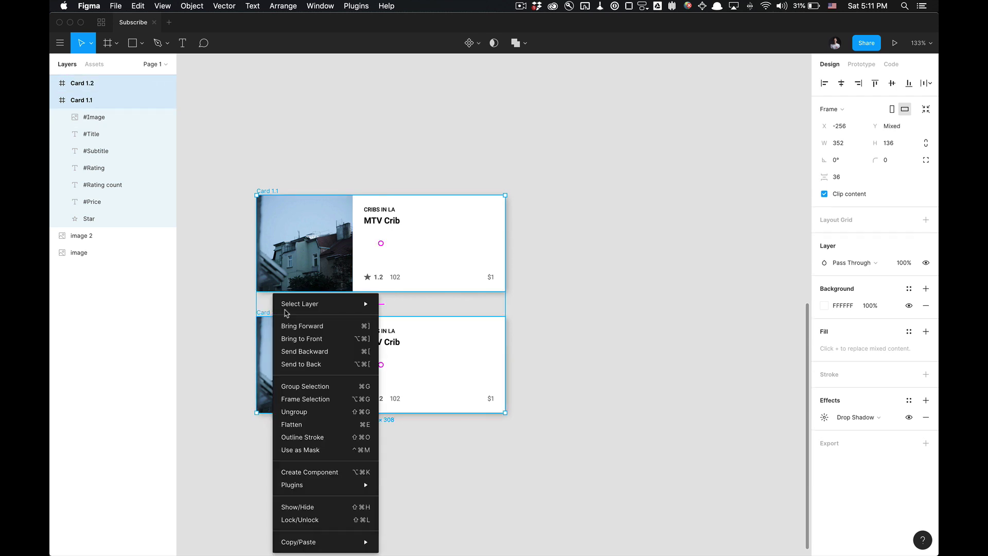
mouse_move(330, 485)
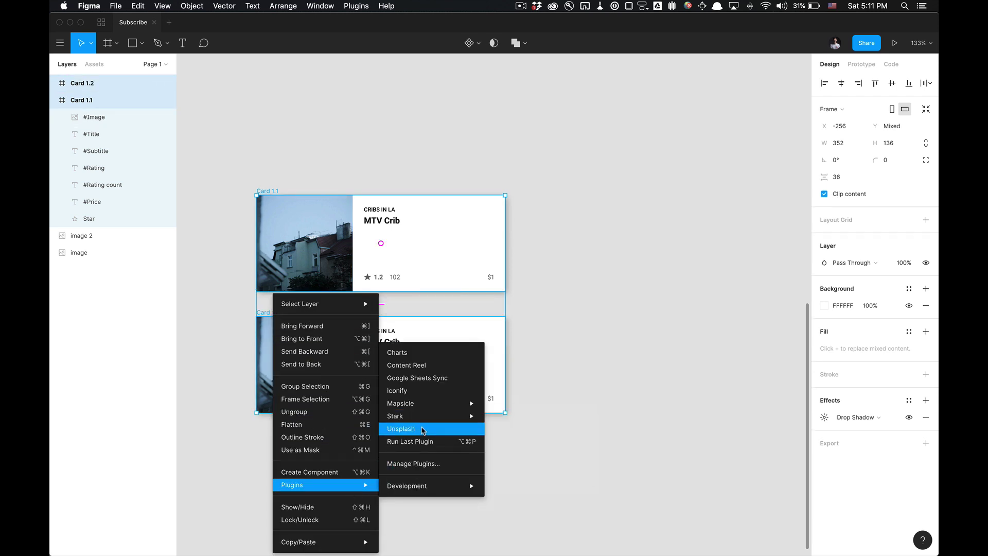
left_click(430, 380)
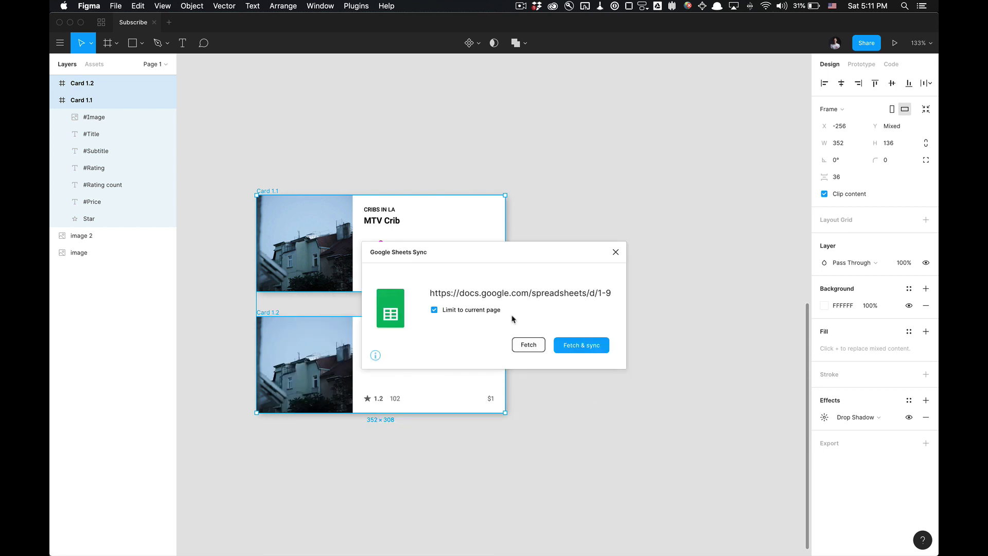
left_click(577, 345)
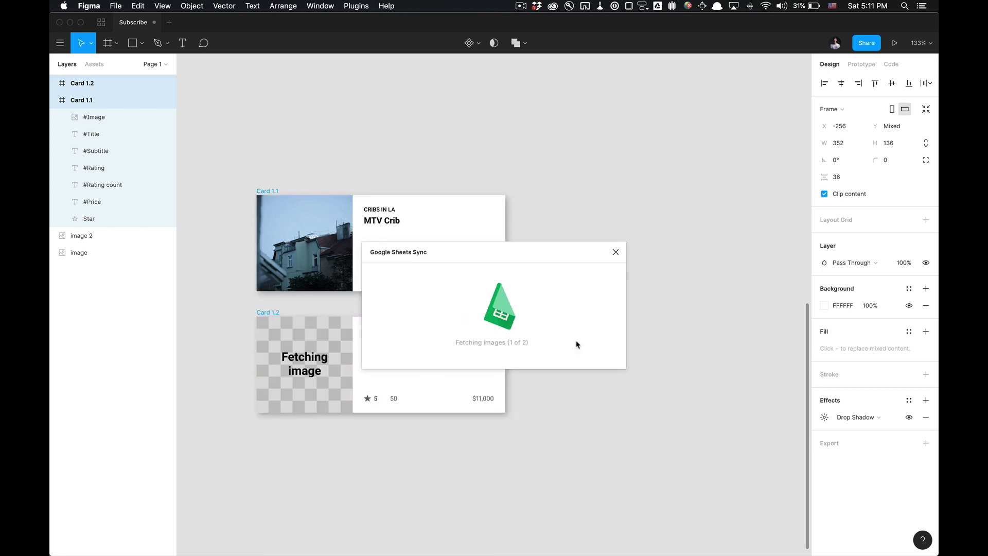
left_click(613, 157)
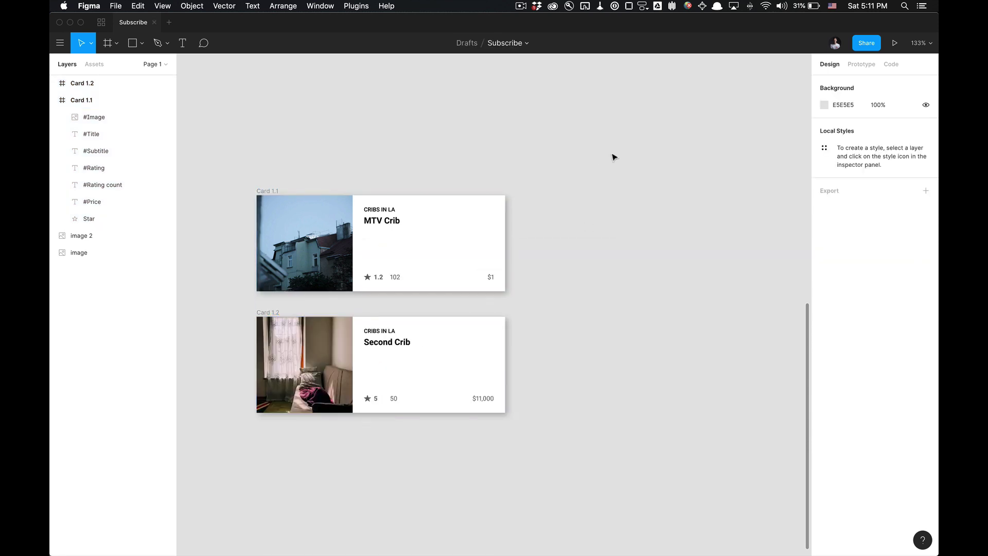
scroll(613, 157, "left", 3)
scroll(612, 157, "down", 2)
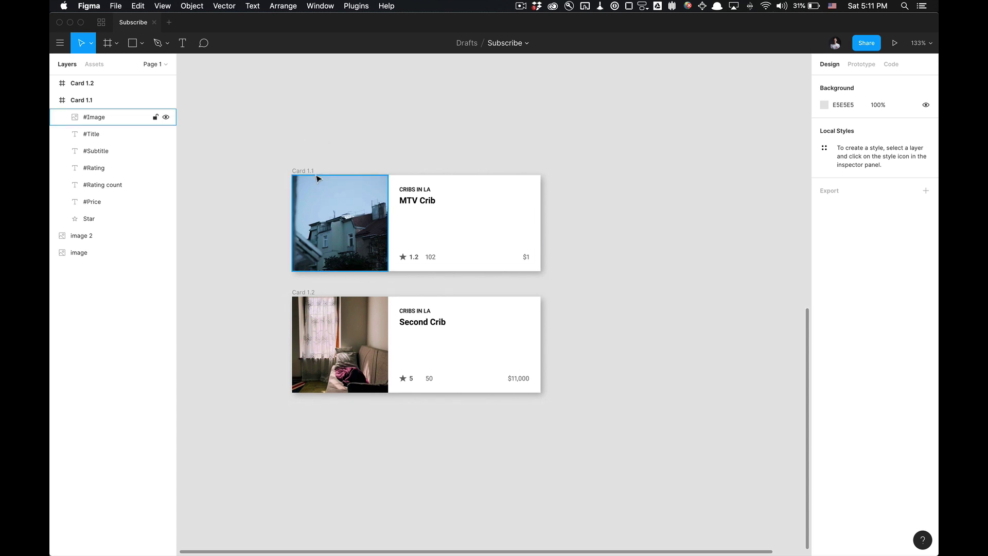
key("super+Tab")
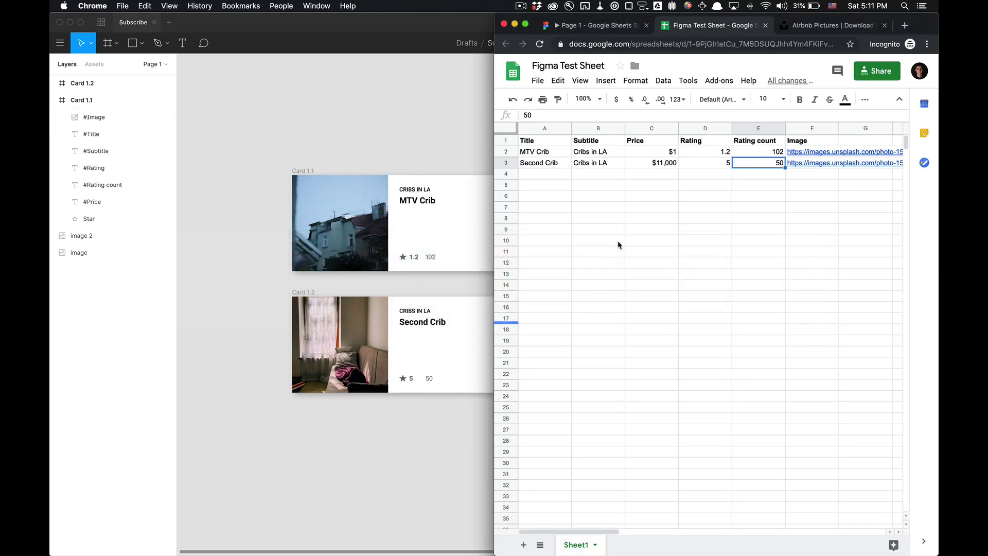
key("Left")
key("Left")
key("Left")
key("Left")
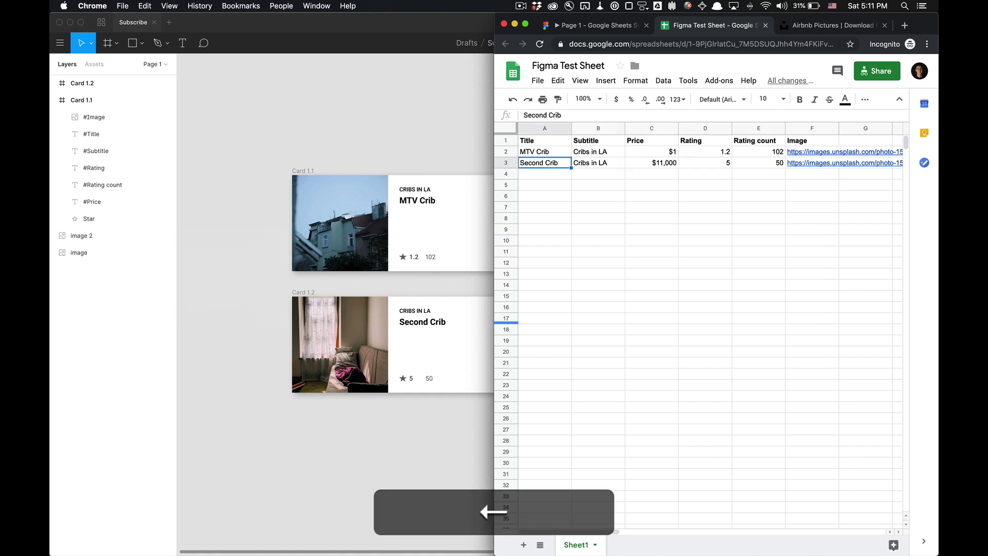
key("shift+Right")
key("shift+Right")
key("shift+Right")
key("shift+Right")
key("shift+Right")
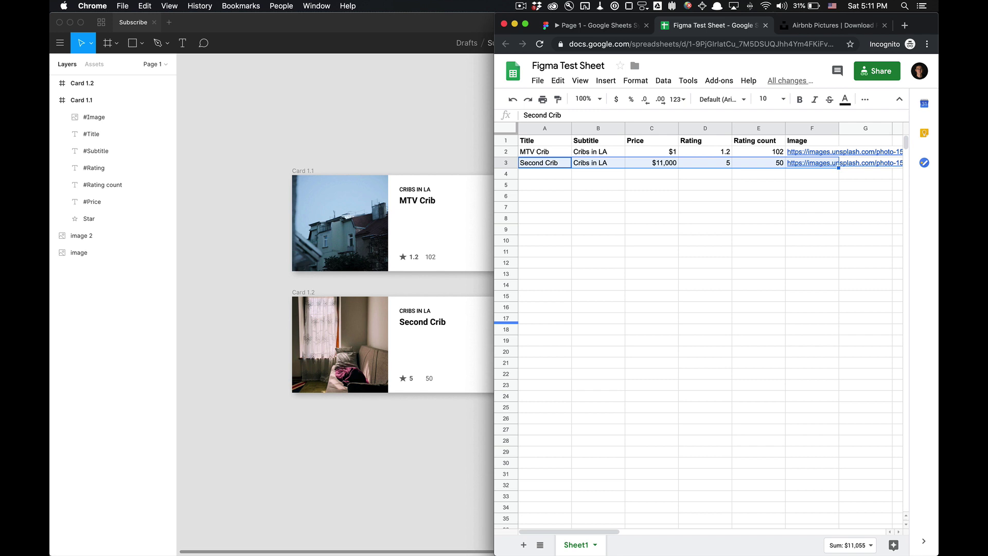
left_click(342, 289)
left_click(304, 292)
key("alt")
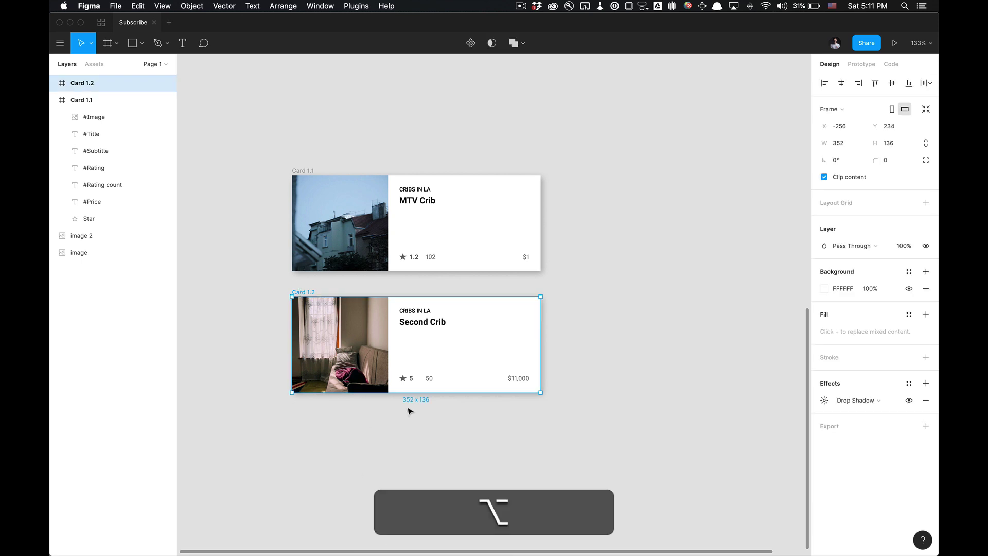
left_click(408, 411)
scroll(408, 410, "down", 3)
scroll(418, 249, "up", 5)
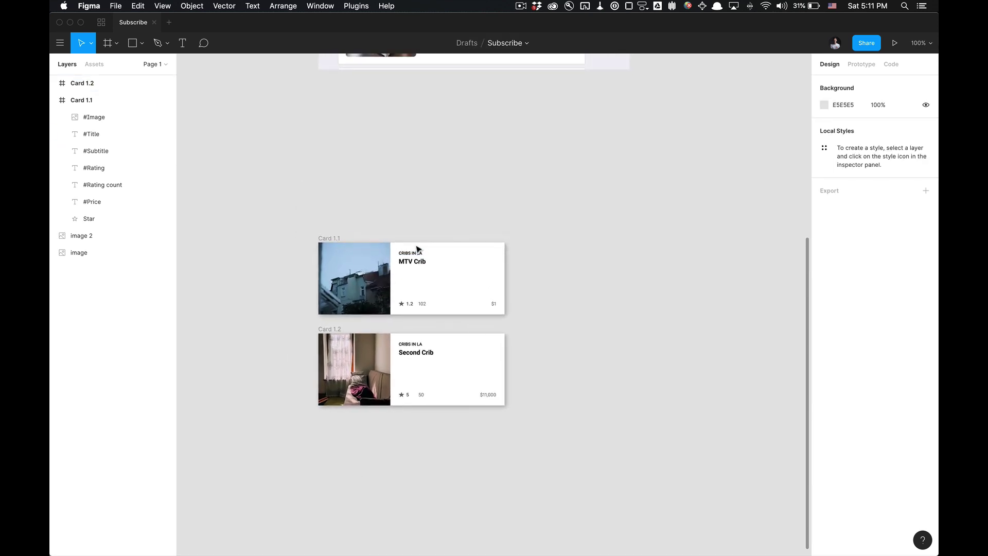
scroll(418, 249, "down", 2)
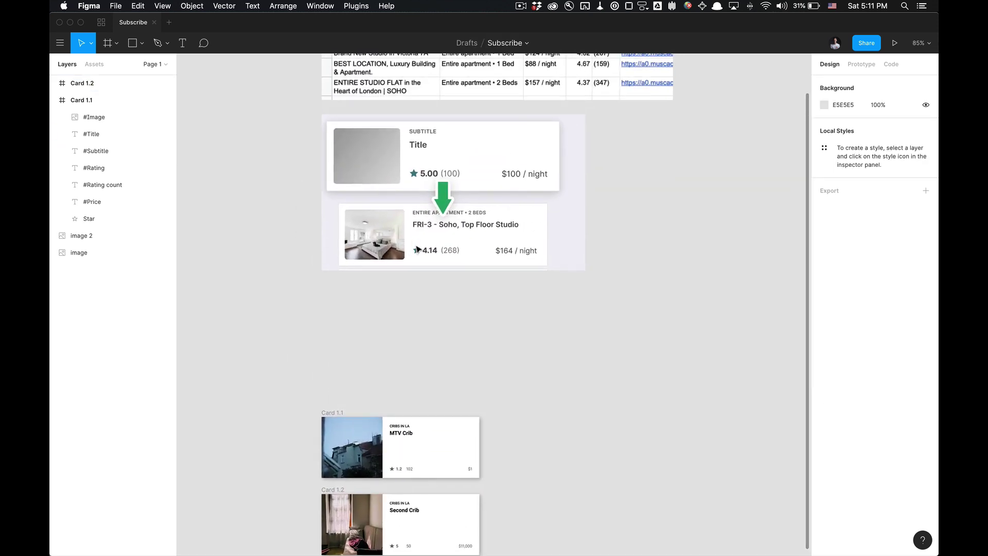